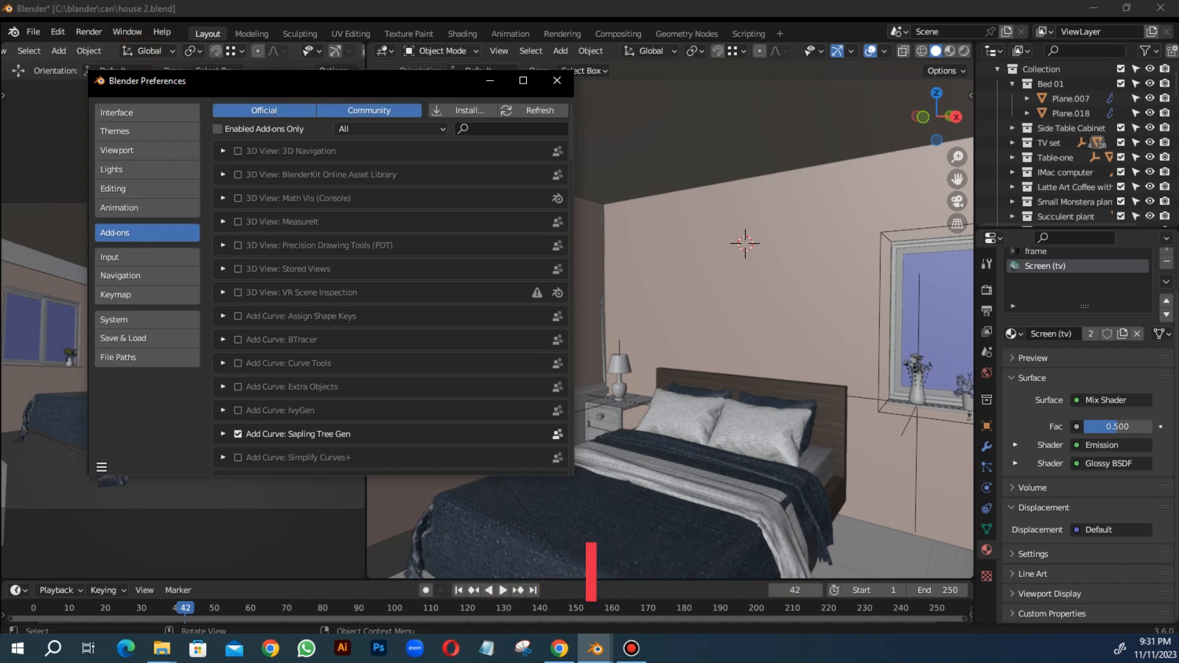
# Step: Enable the BlenderKit Online Asset Library add-on and accept its introduction
pyautogui.click(237, 175)
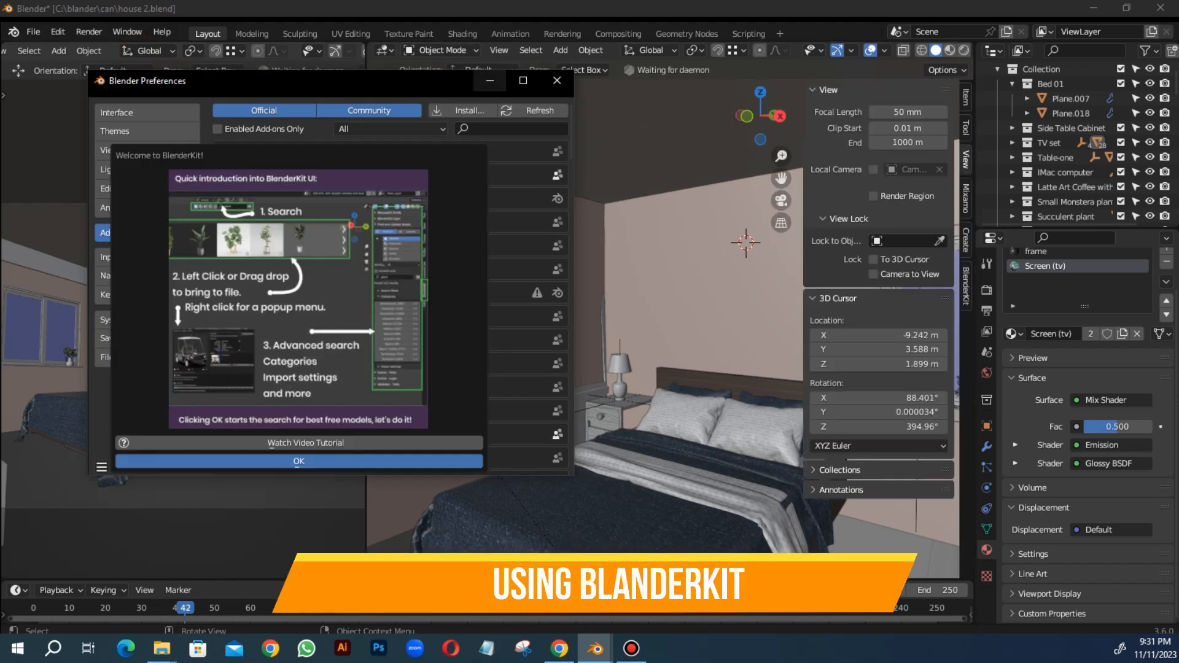
pyautogui.click(299, 461)
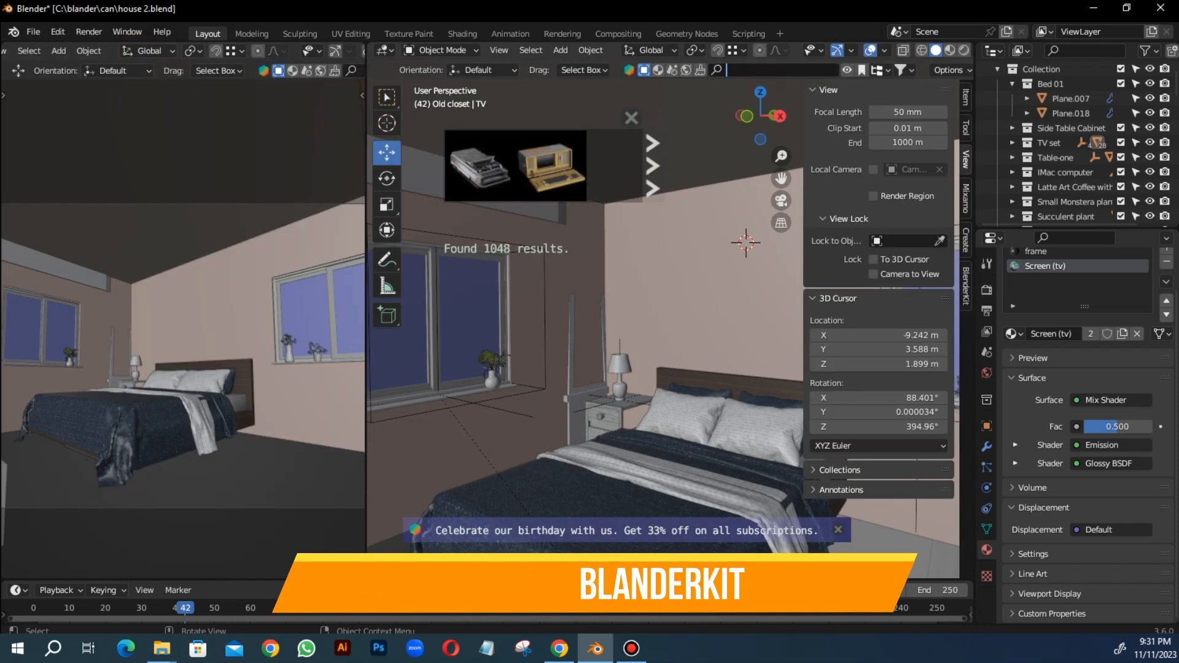
# Step: Search the asset library for "photo frams", widen the main 3D view and browse the results
pyautogui.write('to frams')
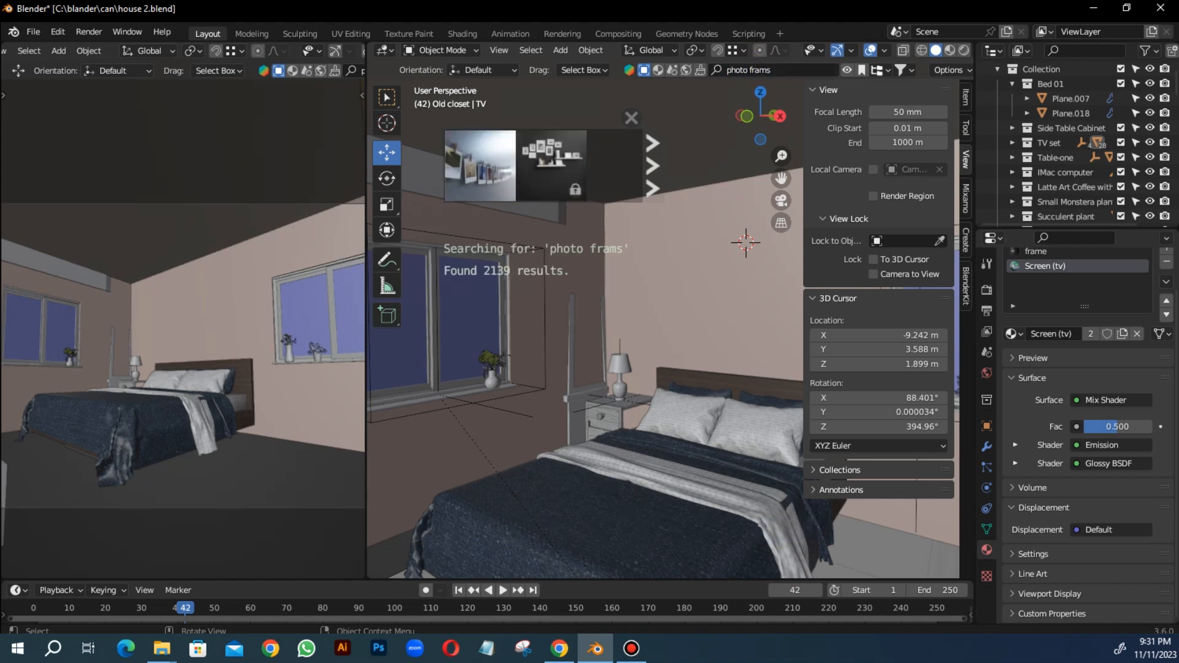
pyautogui.click(653, 167)
pyautogui.moveTo(367, 308); pyautogui.dragTo(190, 307)
pyautogui.click(653, 164)
pyautogui.click(653, 163)
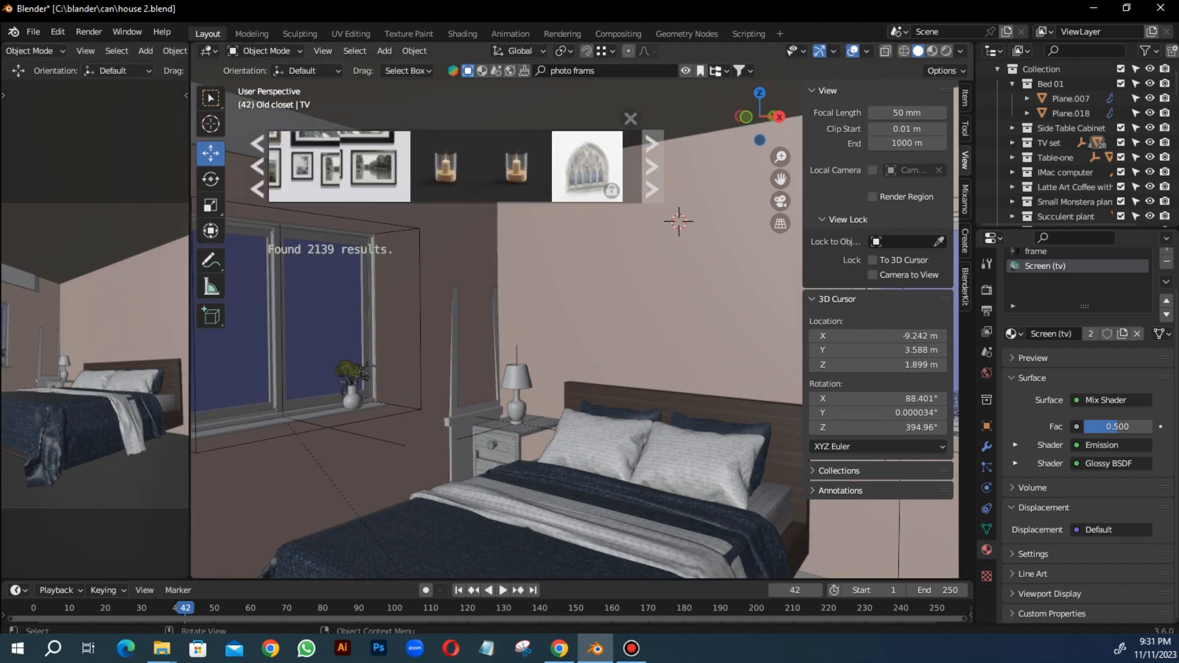
pyautogui.moveTo(304, 166)
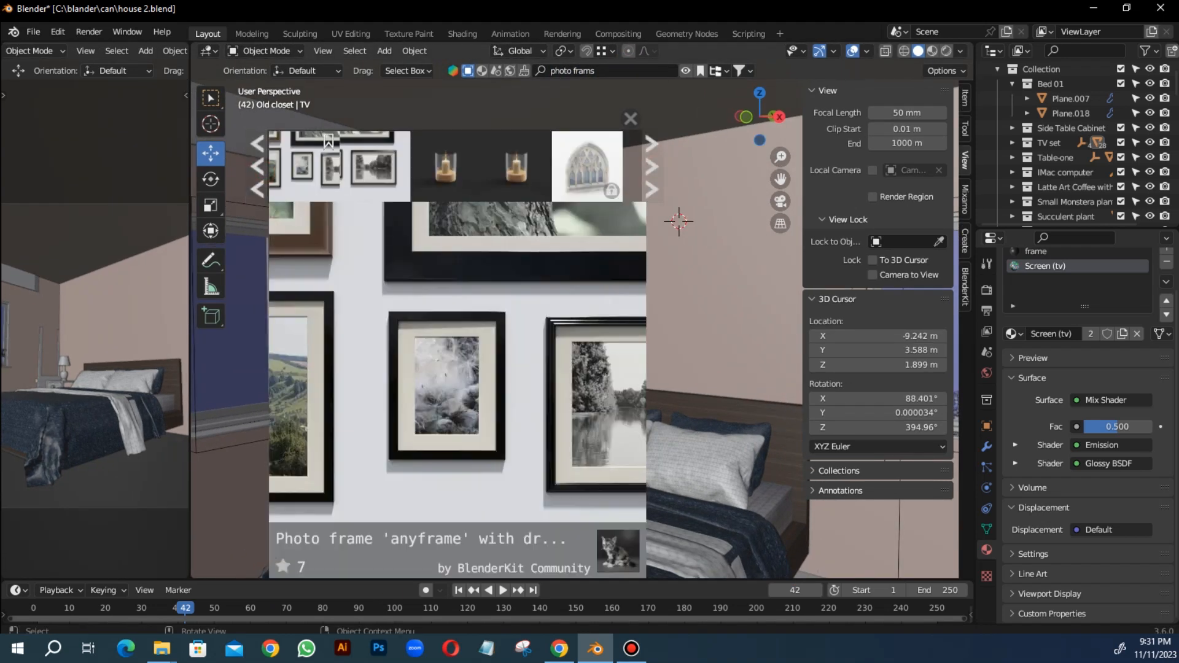
# Step: Search the asset library for "photo frame" and import the landscape Photo frame 'anyframe' onto the wall above the bed
pyautogui.click(615, 71)
pyautogui.write('photo frame')
pyautogui.press('Return')
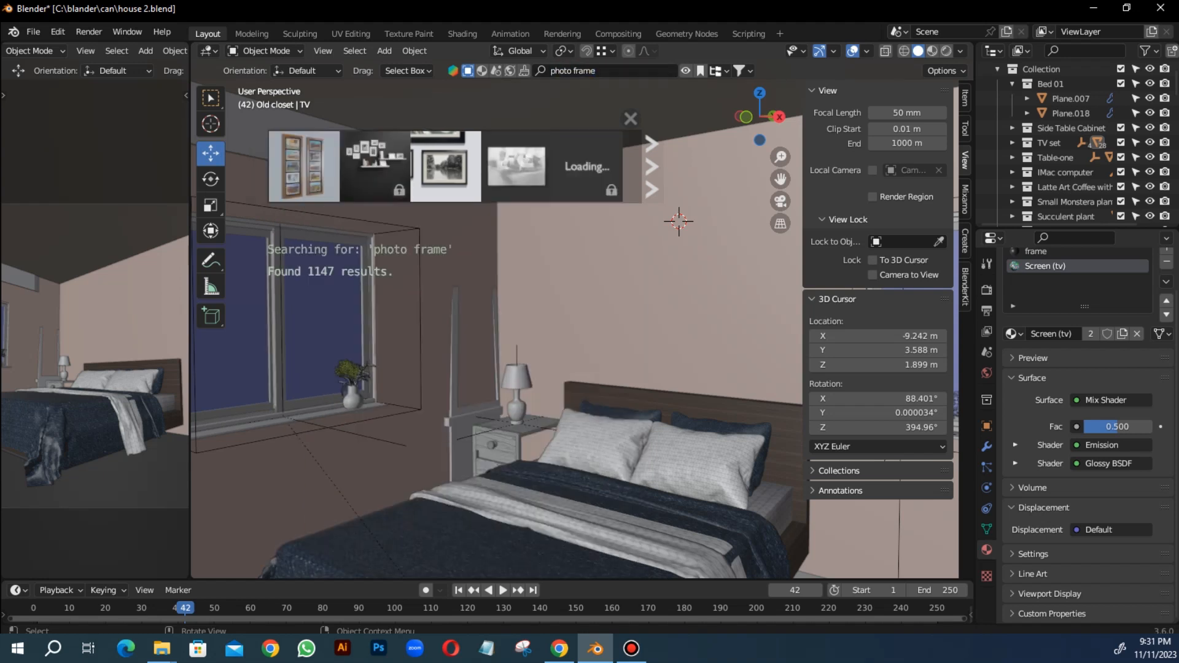
pyautogui.click(652, 165)
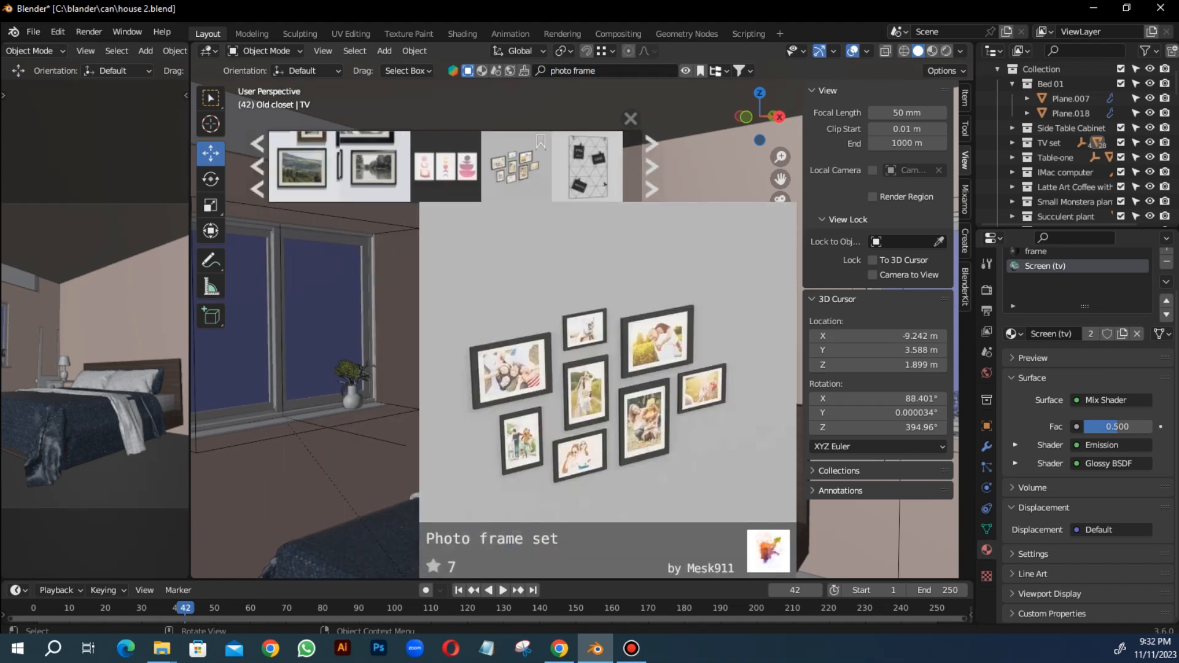
pyautogui.click(302, 166)
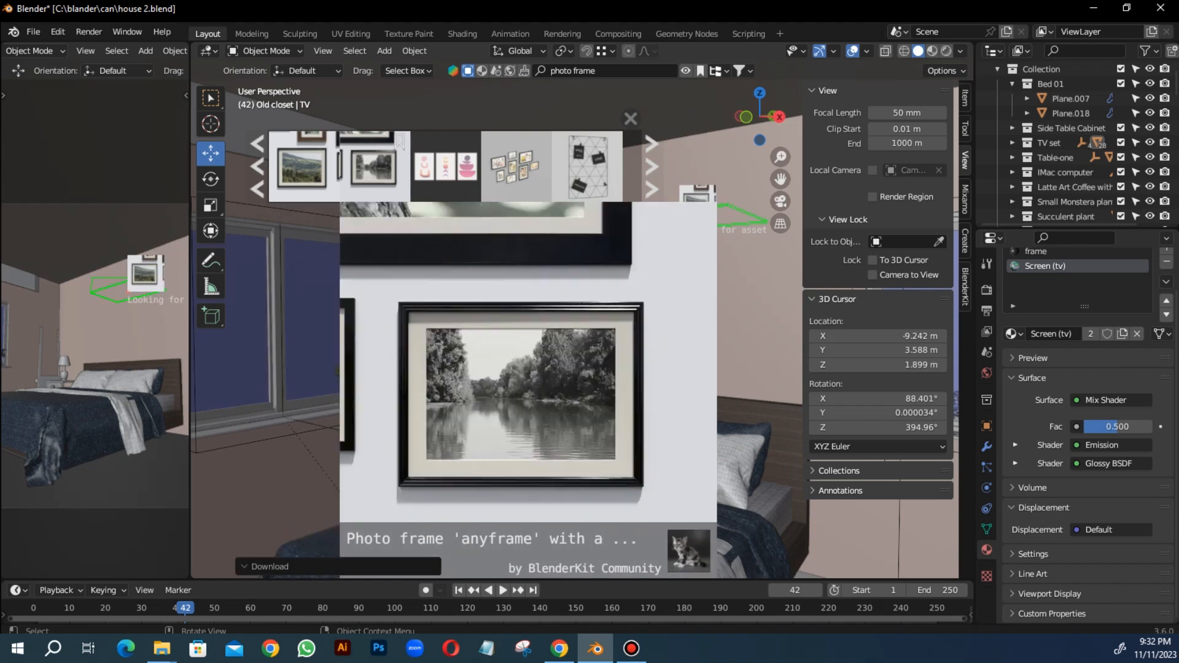
# Step: Try to rotate only the mesh plane of the imported photo frame 90° about the X axis
pyautogui.moveTo(492, 277); pyautogui.dragTo(514, 295, button='middle')
pyautogui.click(540, 246)
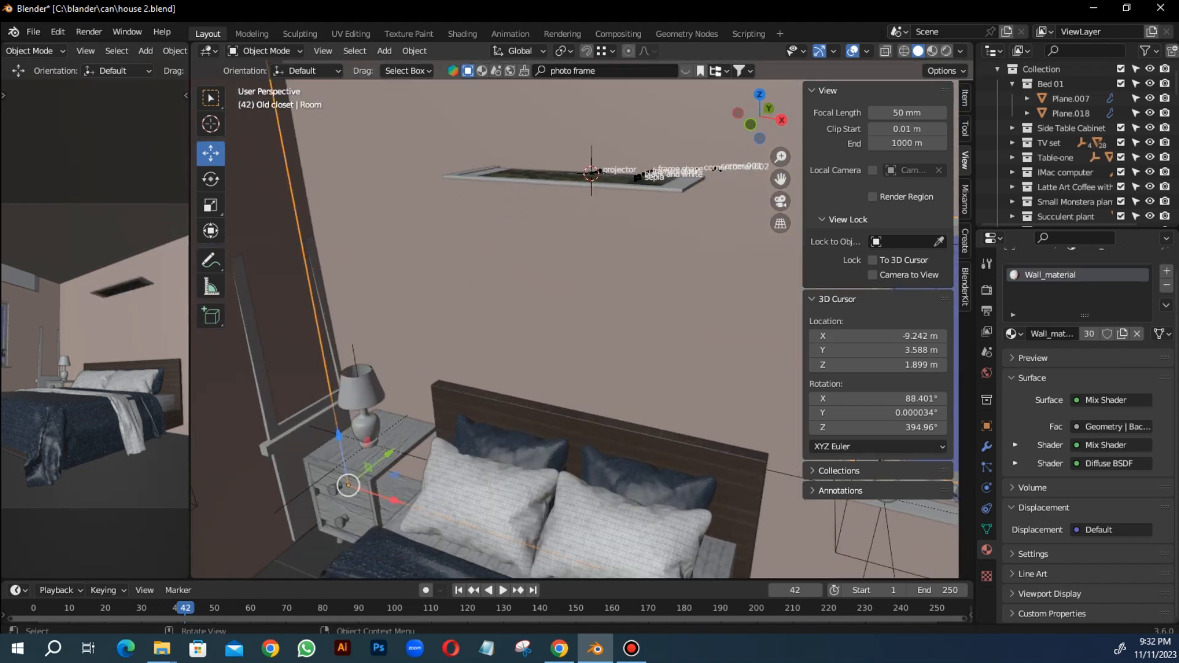
pyautogui.click(553, 178)
pyautogui.scroll(2, 553, 178)
pyautogui.moveTo(552, 215); pyautogui.dragTo(541, 178, button='middle')
pyautogui.click(541, 258)
pyautogui.moveTo(507, 241); pyautogui.dragTo(406, 303, button='middle')
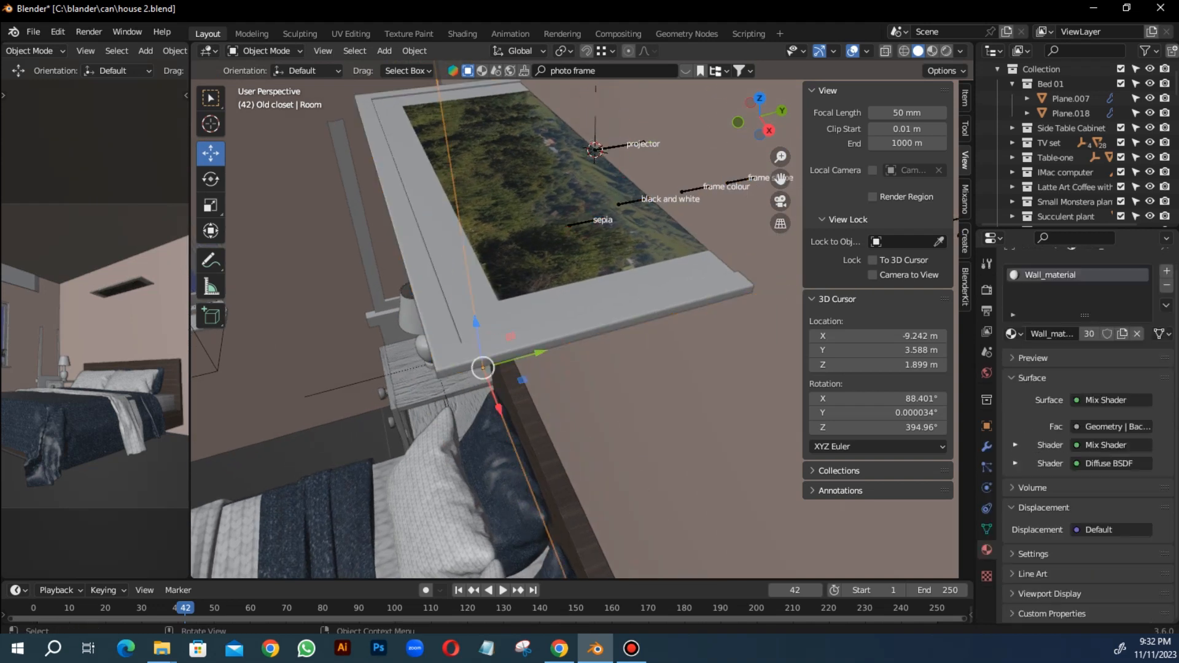
pyautogui.click(562, 215)
pyautogui.moveTo(562, 215); pyautogui.dragTo(603, 184, button='middle')
pyautogui.write('r')
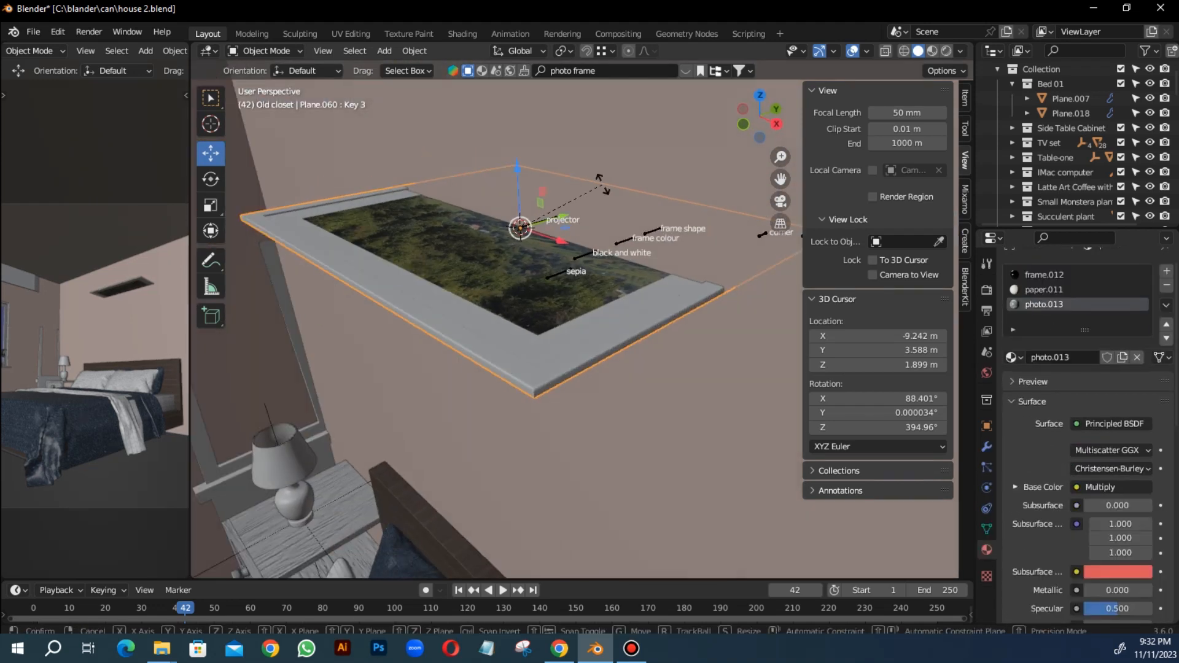
pyautogui.write('90')
pyautogui.press('BackSpace')
pyautogui.press('BackSpace')
pyautogui.write('90')
pyautogui.press('Return')
# Step: Try a further X-axis rotation of the frame's plane and undo its rotations
pyautogui.moveTo(602, 185); pyautogui.dragTo(639, 255, button='middle')
pyautogui.press('r')
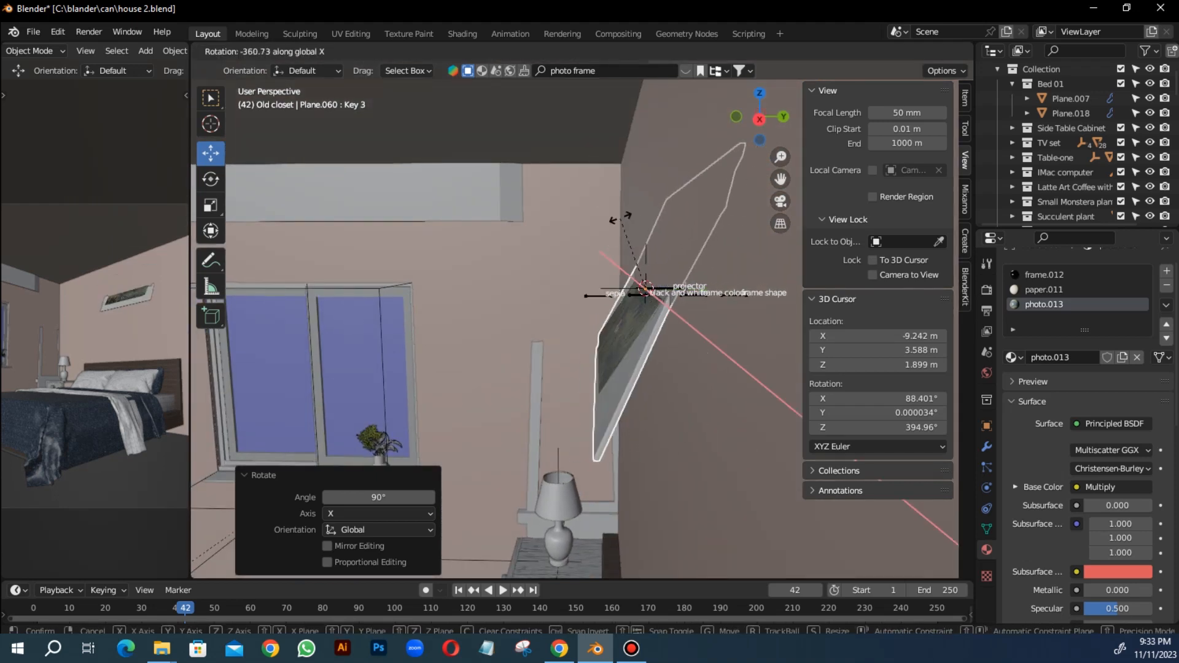
pyautogui.moveTo(565, 271); pyautogui.dragTo(706, 344, button='middle')
pyautogui.hotkey('ctrl', 'z')
pyautogui.hotkey('ctrl', 'z')
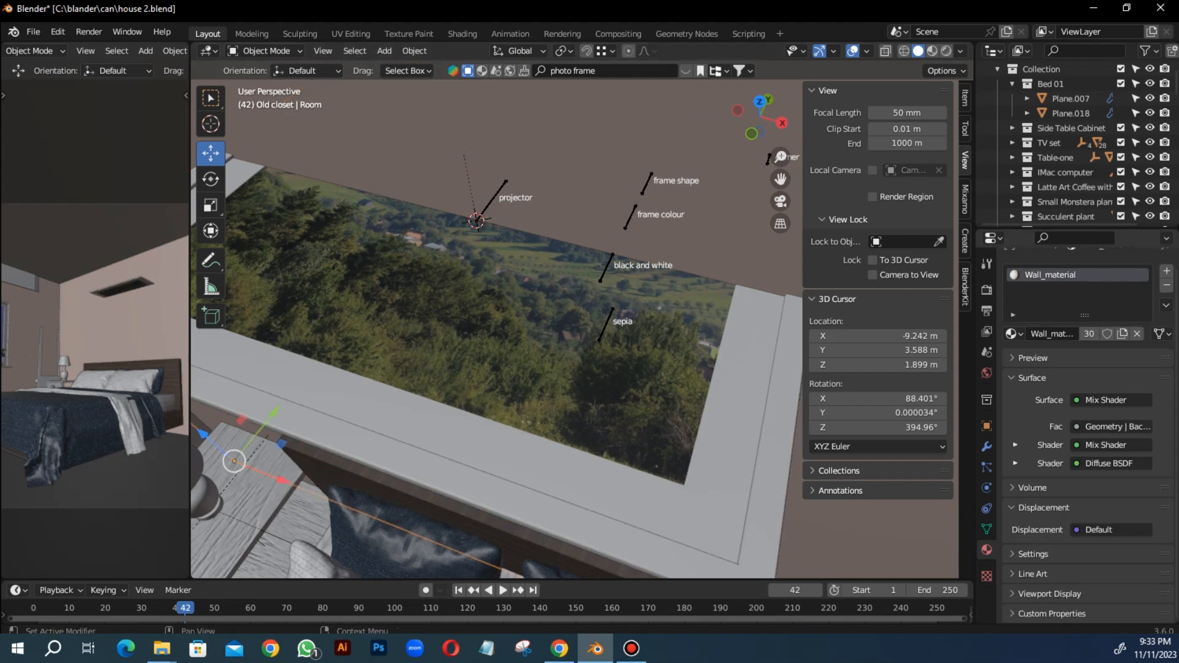
# Step: Enlarge the Outliner, collapse the Table Lamp collection and select the imported photo frame
pyautogui.moveTo(1075, 229); pyautogui.dragTo(1075, 356)
pyautogui.scroll(-3, 1075, 231)
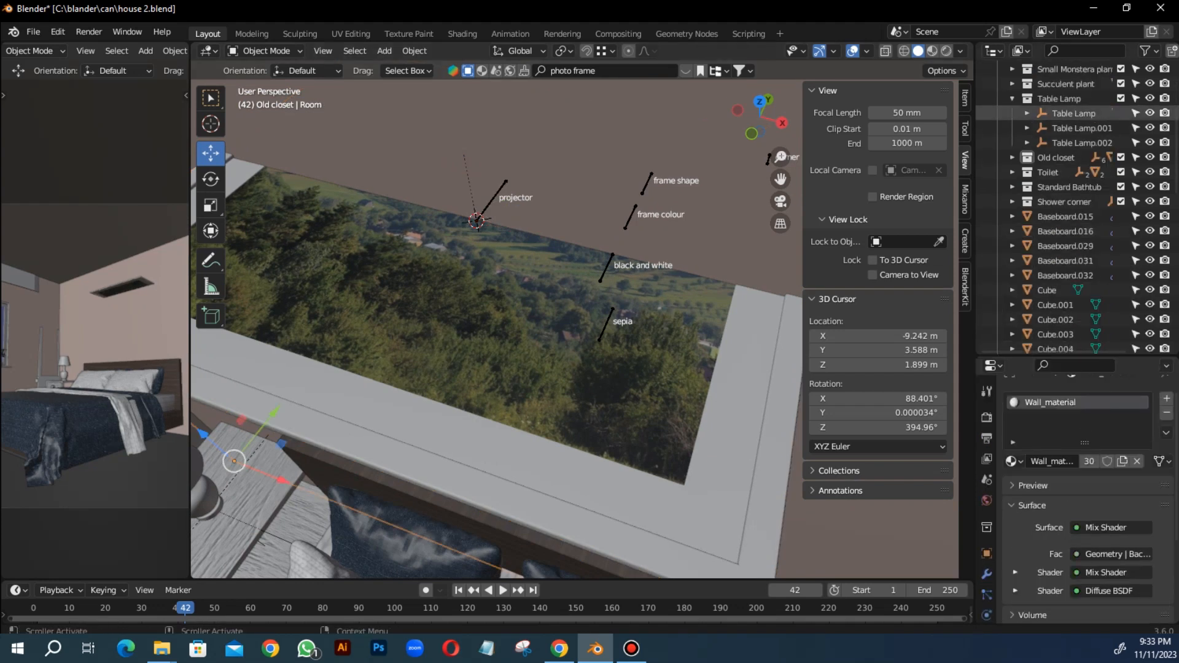
pyautogui.click(1013, 98)
pyautogui.click(738, 307)
pyautogui.scroll(10, 1075, 208)
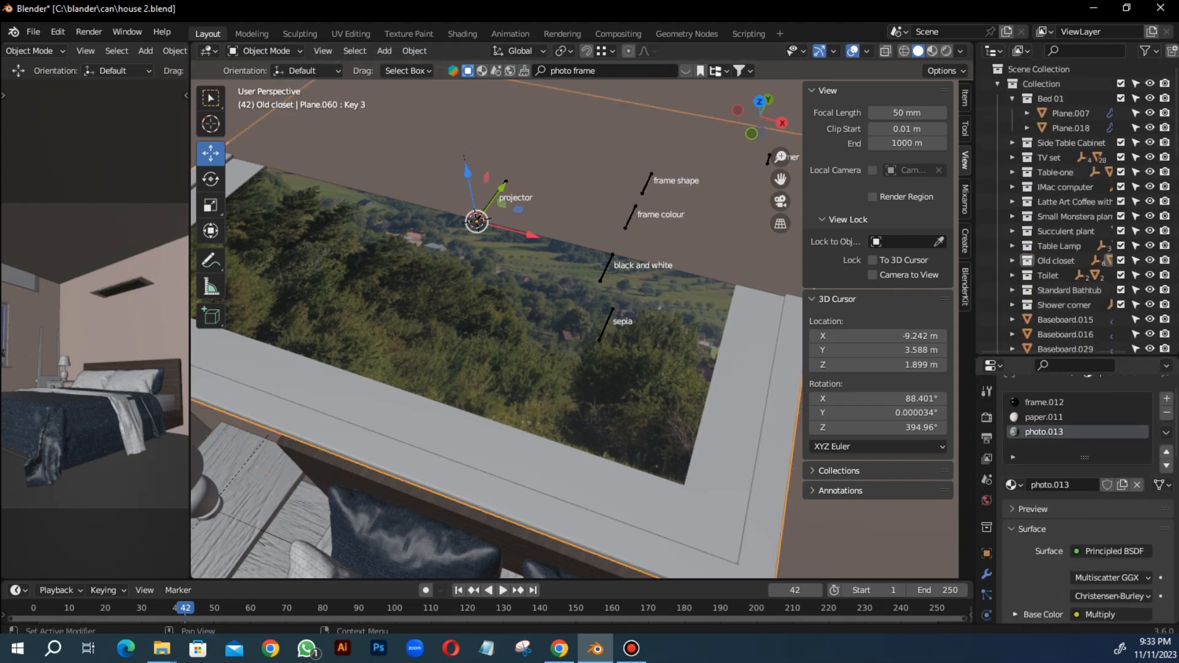
# Step: Rotate the photo frame's parent empty photo.000 by 90° about the X axis so the picture stands upright
pyautogui.scroll(-7, 1025, 265)
pyautogui.moveTo(329, 258); pyautogui.dragTo(464, 231, button='middle')
pyautogui.click(485, 373)
pyautogui.scroll(-3, 492, 332)
pyautogui.moveTo(553, 277); pyautogui.dragTo(482, 255, button='middle')
pyautogui.scroll(-2, 455, 264)
pyautogui.press('r')
pyautogui.press('x')
pyautogui.press('Return')
# Step: Lower the photo frame along the Z axis by about 0.09 m
pyautogui.scroll(-4, 482, 255)
pyautogui.press('g')
pyautogui.press('z')
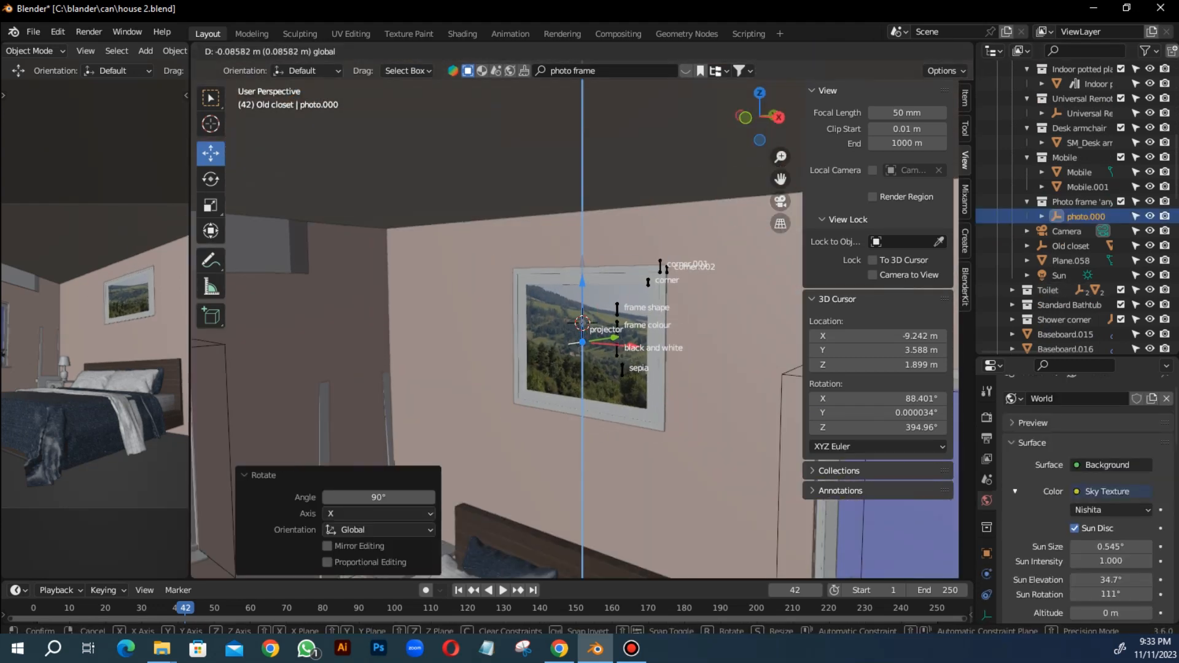
pyautogui.click(482, 295)
pyautogui.moveTo(482, 295); pyautogui.dragTo(516, 279, button='middle')
# Step: Scale the photo frame by about 1.36 along X and shift it along X above the headboard
pyautogui.moveTo(681, 353); pyautogui.dragTo(797, 346, button='middle')
pyautogui.press('s')
pyautogui.click(777, 353)
pyautogui.scroll(-1, 777, 353)
pyautogui.scroll(-2, 574, 332)
pyautogui.press('g')
pyautogui.press('x')
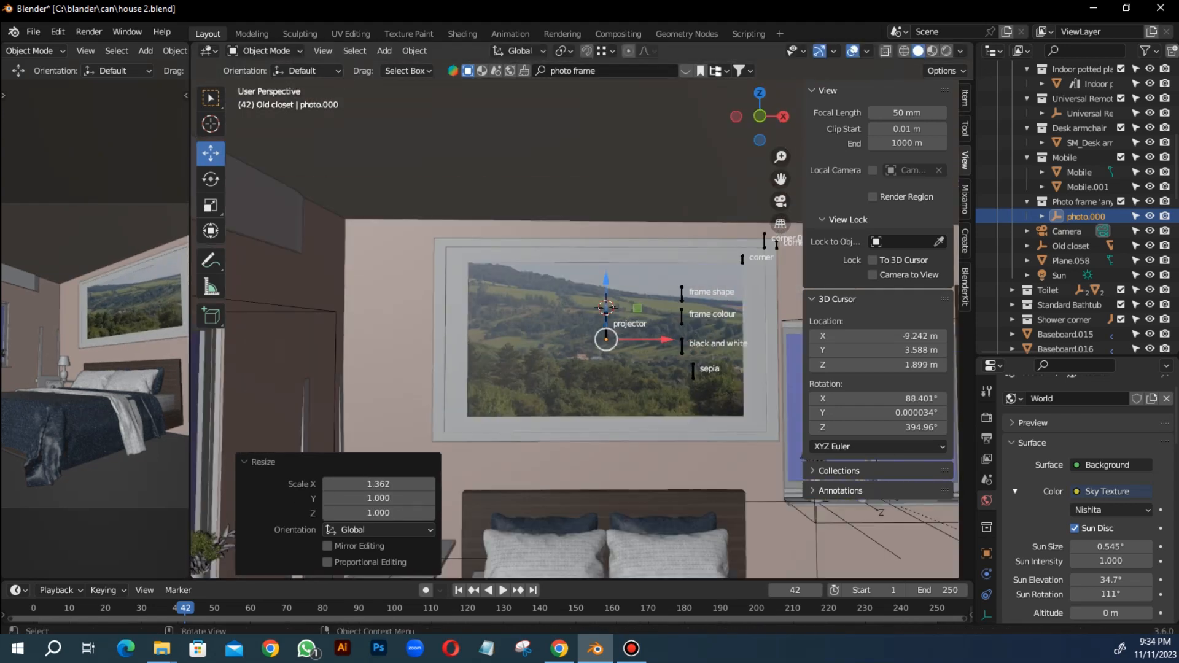
pyautogui.click(563, 332)
pyautogui.moveTo(564, 331); pyautogui.dragTo(504, 314, button='middle')
# Step: Delete the old side table cabinet beside the bed
pyautogui.click(433, 461)
pyautogui.click(550, 523)
pyautogui.moveTo(550, 523); pyautogui.dragTo(553, 430, button='middle')
pyautogui.click(410, 470)
pyautogui.click(416, 410)
pyautogui.scroll(4, 393, 492)
pyautogui.press('Delete')
pyautogui.click(438, 471)
pyautogui.press('Delete')
pyautogui.scroll(-8, 479, 305)
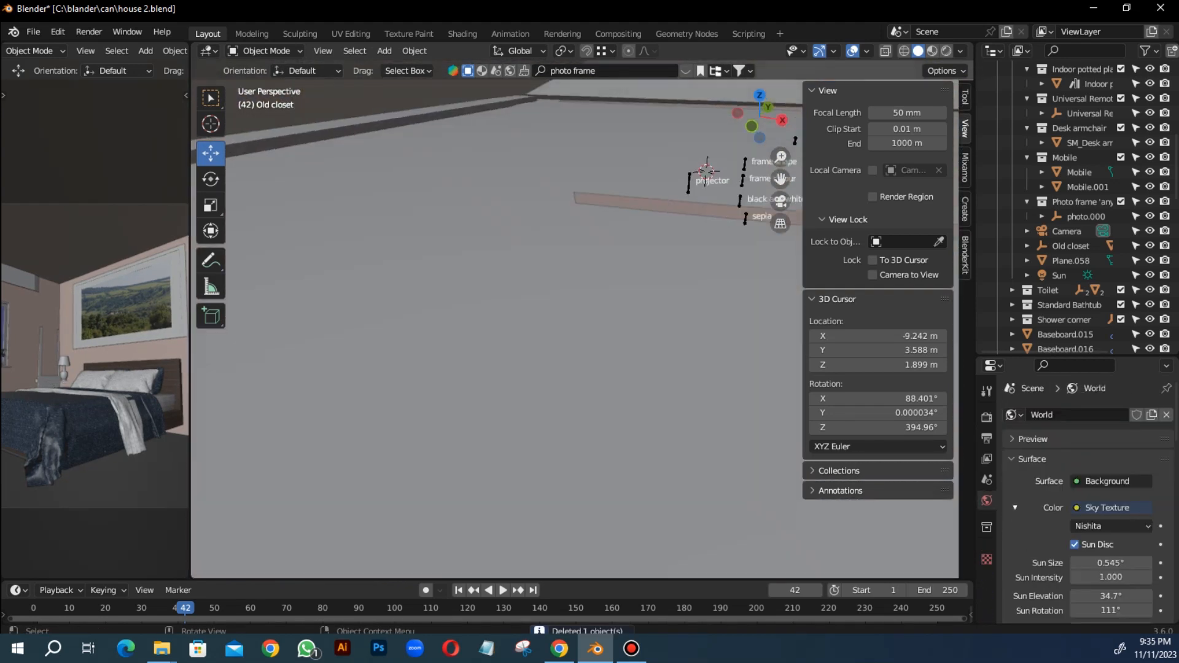
# Step: Select the side table cabinet beside the bed in the carpeted bedroom
pyautogui.moveTo(479, 305); pyautogui.dragTo(430, 344, button='middle')
pyautogui.scroll(8, 430, 258)
pyautogui.moveTo(430, 258); pyautogui.dragTo(479, 270, button='middle')
pyautogui.keyDown('shift'); pyautogui.moveTo(737, 320); pyautogui.dragTo(233, 307, button='middle'); pyautogui.keyUp('shift')
pyautogui.moveTo(411, 295); pyautogui.dragTo(453, 295, button='middle')
pyautogui.click(453, 295)
pyautogui.scroll(-2, 514, 332)
# Step: Locate the selected side table cabinet in the Outliner and select it together with its parts
pyautogui.scroll(-10, 1081, 252)
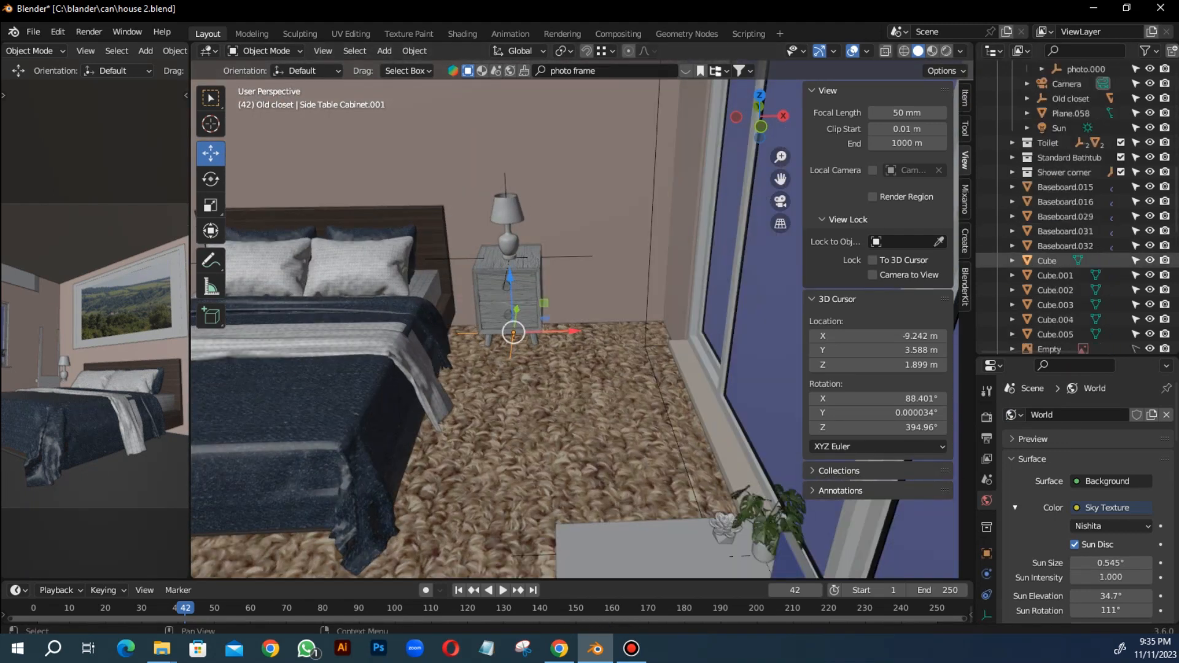
pyautogui.scroll(10, 1081, 276)
pyautogui.click(1012, 143)
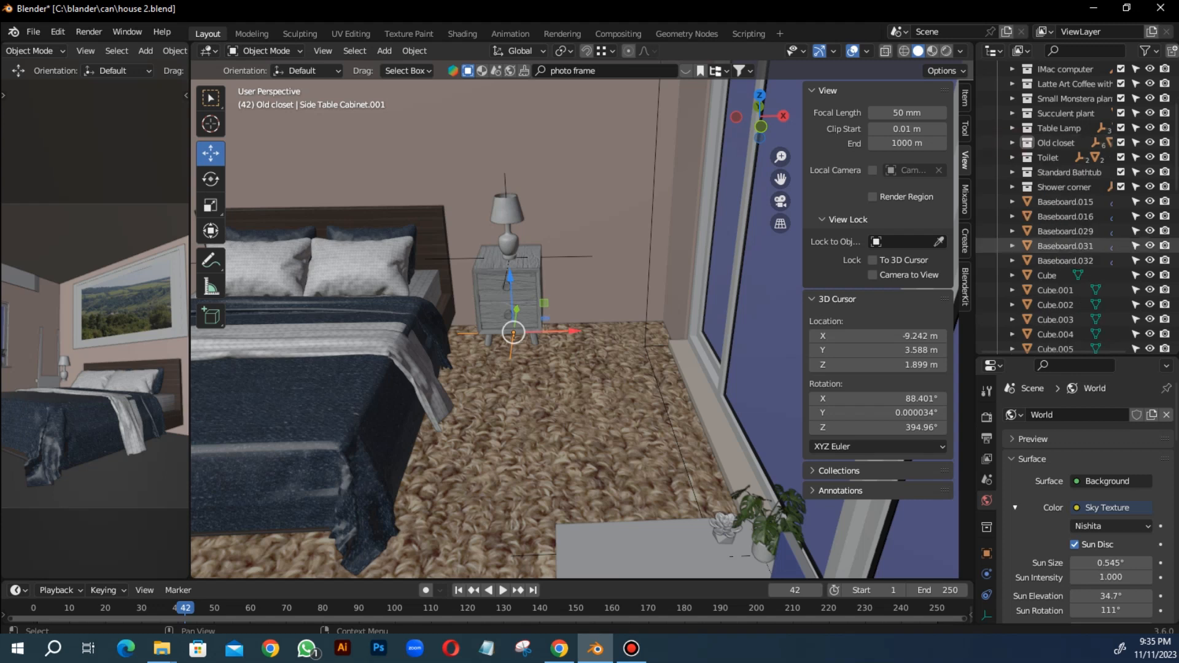
pyautogui.press('KP_Decimal')
pyautogui.rightClick(1061, 205)
pyautogui.click(1044, 296)
# Step: Duplicate the side table cabinet -12.41 m along X and shift the copy about 0.035 m along X under the lamp
pyautogui.scroll(-12, 575, 320)
pyautogui.keyDown('shift'); pyautogui.moveTo(575, 320); pyautogui.dragTo(719, 325, button='middle'); pyautogui.keyUp('shift')
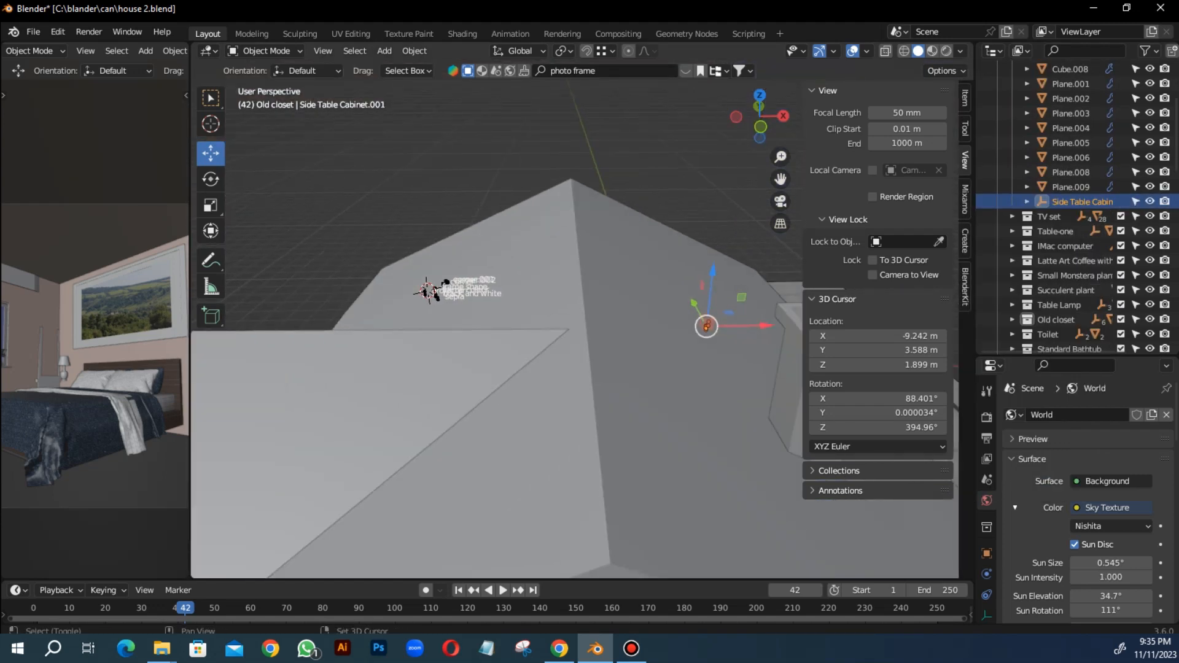
pyautogui.press('Return')
pyautogui.press('KP_Decimal')
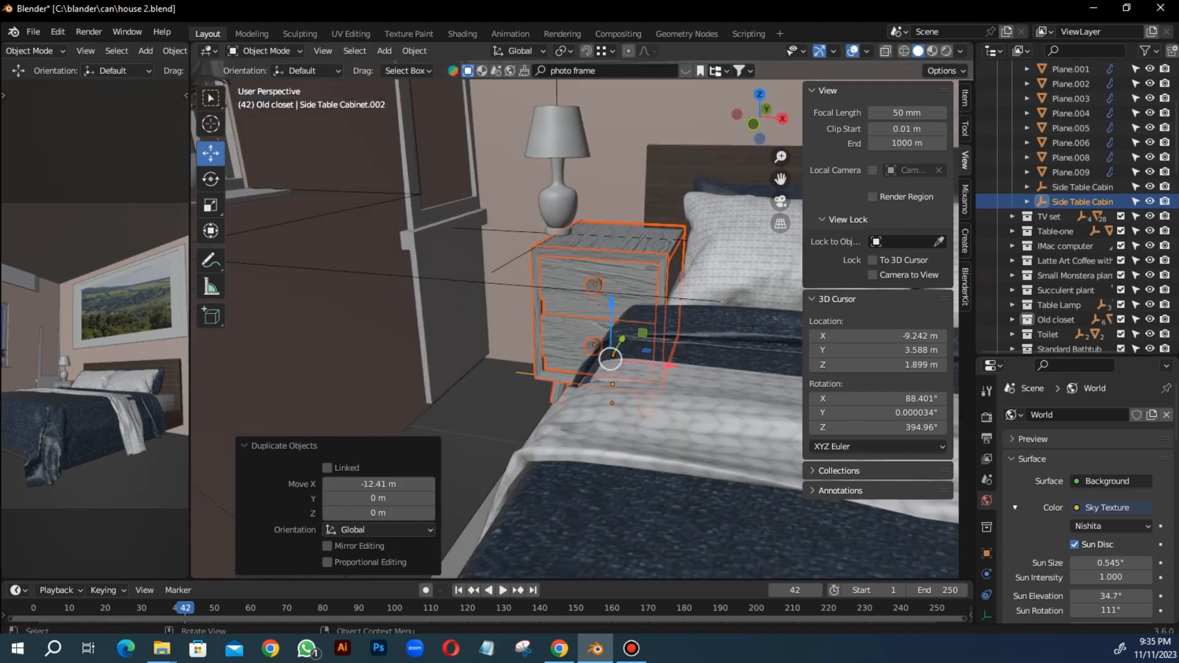
pyautogui.press('Return')
pyautogui.press('KP_Decimal')
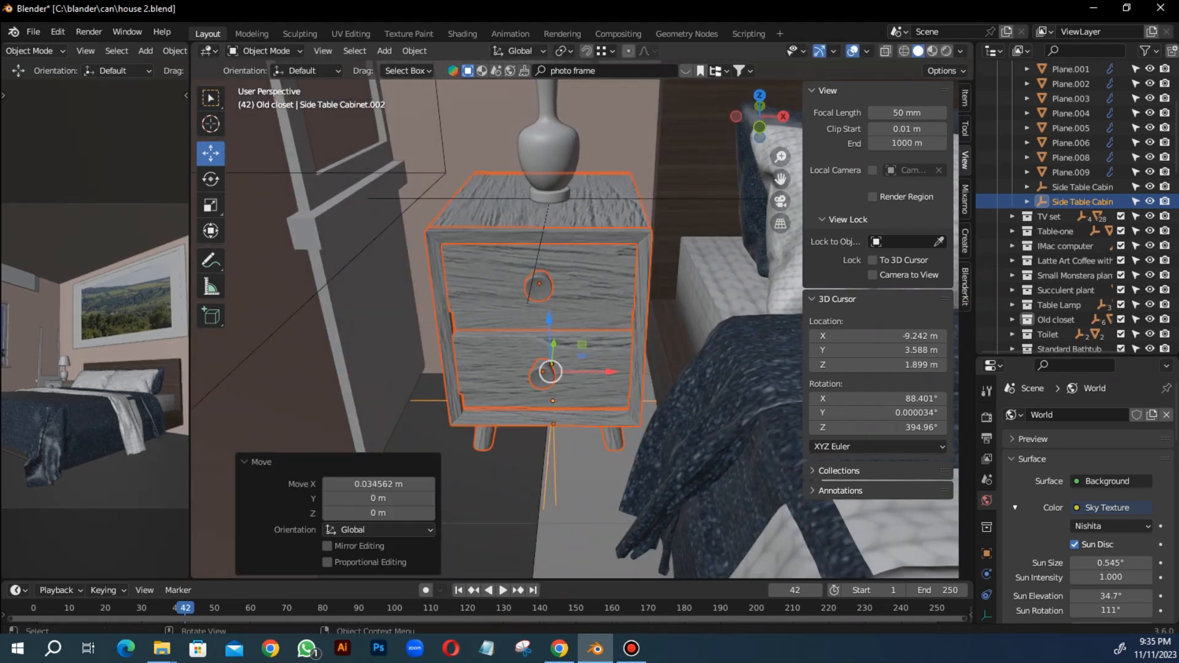
# Step: Select the red-and-white book on the TV cabinet and raise it about 0.007 m along Z
pyautogui.moveTo(575, 320); pyautogui.dragTo(504, 356, button='middle')
pyautogui.scroll(-5, 575, 320)
pyautogui.scroll(-4, 96, 356)
pyautogui.moveTo(575, 319); pyautogui.dragTo(744, 307, button='middle')
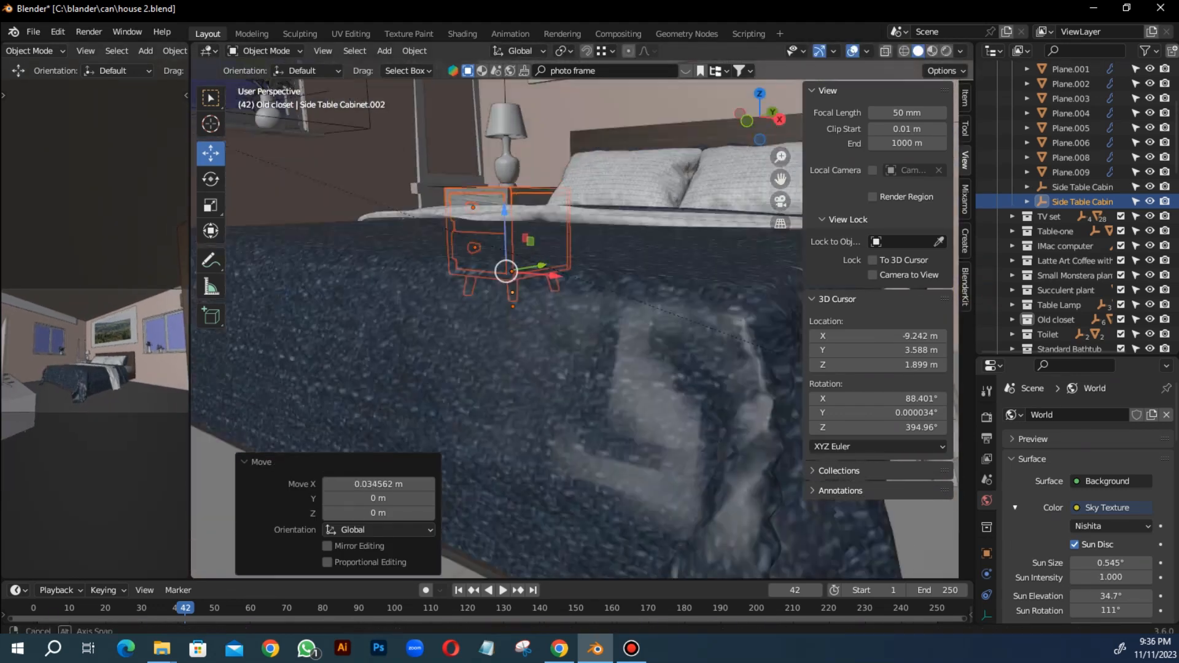
pyautogui.keyDown('shift'); pyautogui.moveTo(492, 331); pyautogui.dragTo(467, 344, button='middle'); pyautogui.keyUp('shift')
pyautogui.click(264, 177)
pyautogui.moveTo(430, 295); pyautogui.dragTo(516, 289, button='middle')
pyautogui.click(334, 206)
pyautogui.click(323, 157)
pyautogui.scroll(-2, 491, 307)
pyautogui.moveTo(642, 254); pyautogui.dragTo(609, 254)
pyautogui.scroll(6, 645, 255)
pyautogui.keyDown('shift'); pyautogui.moveTo(645, 255); pyautogui.dragTo(350, 242, button='middle'); pyautogui.keyUp('shift')
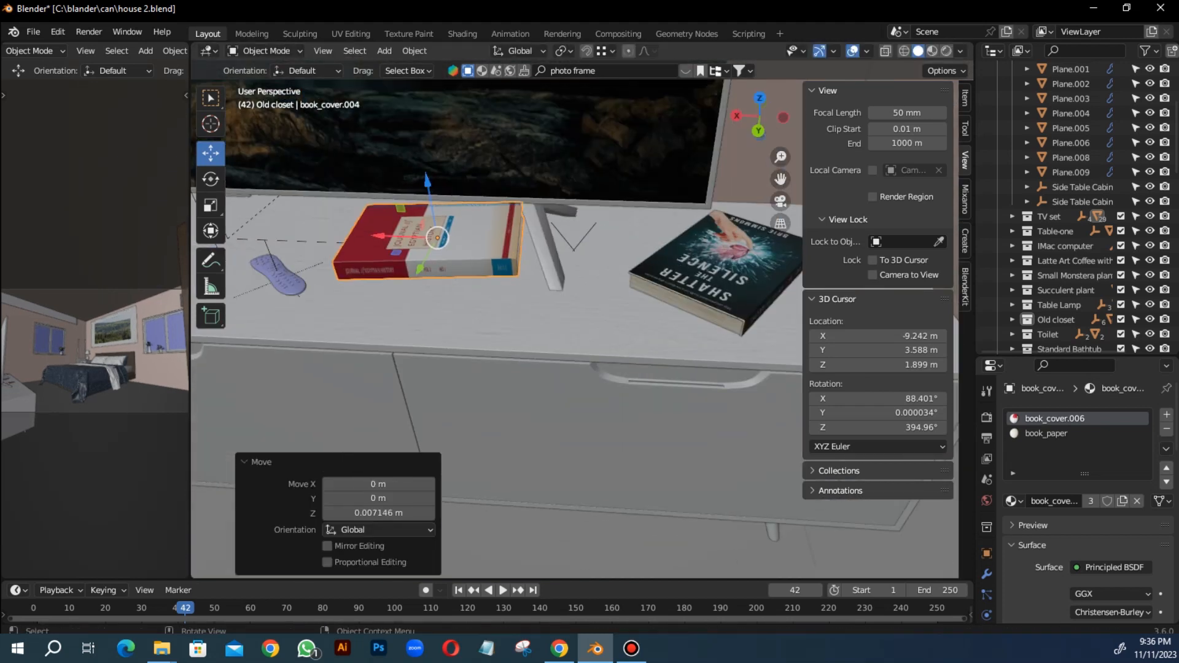
# Step: Move the red-and-white book along the X axis over the dark book near the cabinet's end
pyautogui.moveTo(380, 236); pyautogui.dragTo(639, 239)
pyautogui.moveTo(638, 240); pyautogui.dragTo(572, 243, button='middle')
pyautogui.moveTo(409, 238); pyautogui.dragTo(411, 241)
pyautogui.hotkey('ctrl', 'z')
pyautogui.moveTo(522, 258); pyautogui.dragTo(614, 270, button='middle')
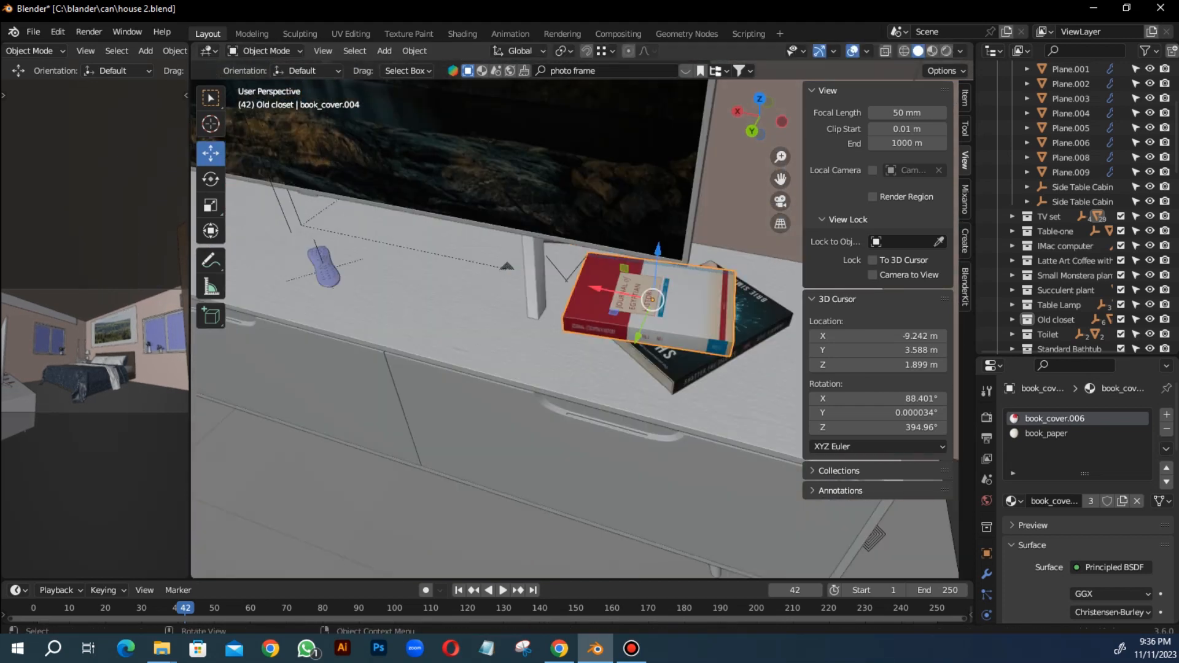
pyautogui.moveTo(619, 286); pyautogui.dragTo(700, 297)
# Step: Tilt the red-and-white book about the Y axis and lower it about 0.019 m to lean on the dark book
pyautogui.moveTo(700, 298); pyautogui.dragTo(591, 218, button='middle')
pyautogui.keyDown('shift'); pyautogui.moveTo(591, 218); pyautogui.dragTo(515, 178, button='middle'); pyautogui.keyUp('shift')
pyautogui.scroll(2, 514, 177)
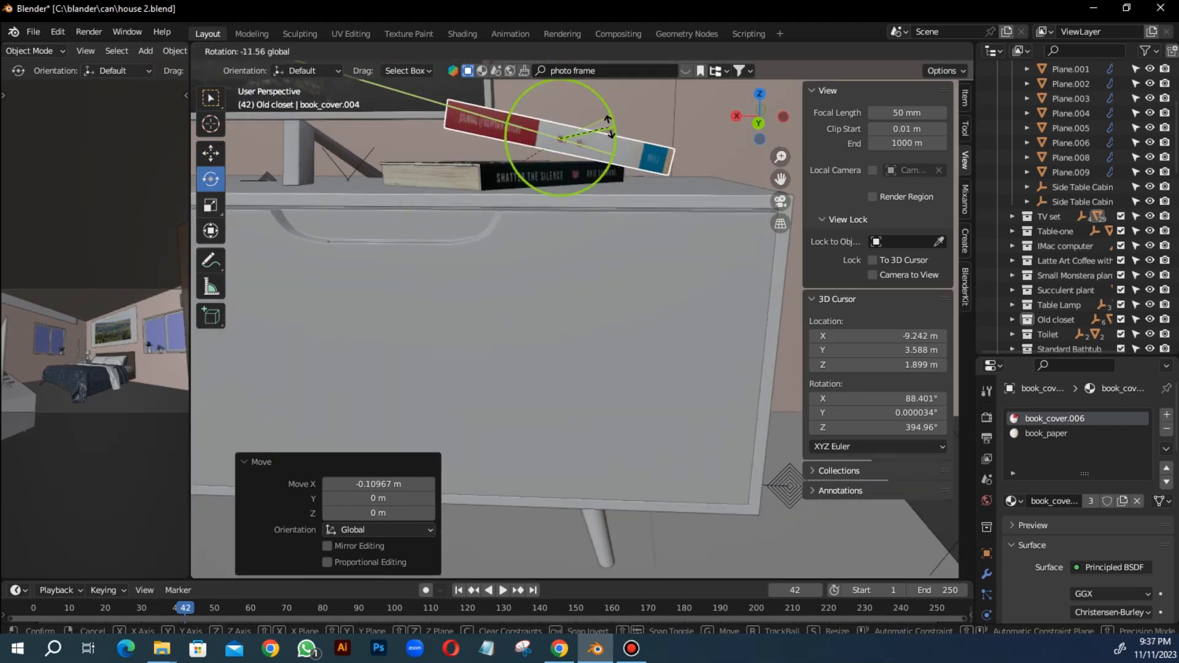
pyautogui.moveTo(556, 116); pyautogui.dragTo(554, 143, button='middle')
pyautogui.moveTo(554, 142); pyautogui.dragTo(554, 145)
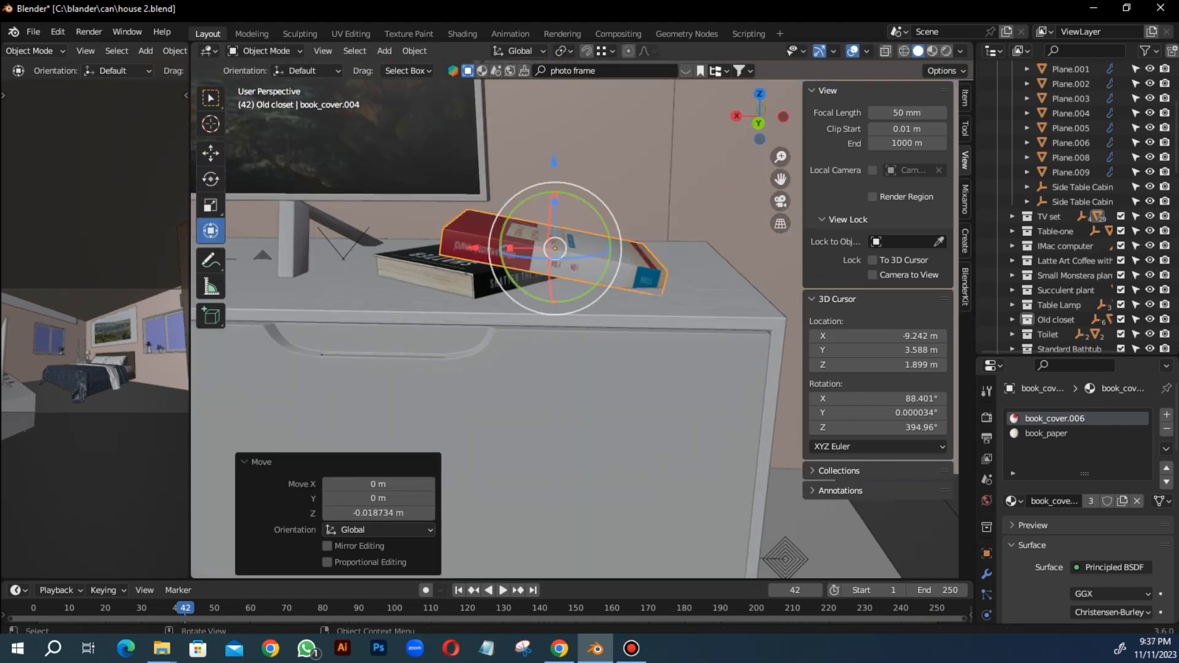
# Step: Fine-tune the leaning book's tilt by about 3.9° about the Y axis
pyautogui.moveTo(584, 202); pyautogui.dragTo(584, 202)
pyautogui.hotkey('ctrl', 'z')
pyautogui.moveTo(578, 197); pyautogui.dragTo(575, 200)
# Step: Place the 3D cursor on the wall above the TV
pyautogui.scroll(-7, 576, 200)
pyautogui.moveTo(575, 200); pyautogui.dragTo(698, 321, button='middle')
pyautogui.scroll(3, 575, 329)
pyautogui.keyDown('shift'); pyautogui.rightClick(393, 177); pyautogui.keyUp('shift')
pyautogui.moveTo(392, 177); pyautogui.dragTo(350, 156, button='middle')
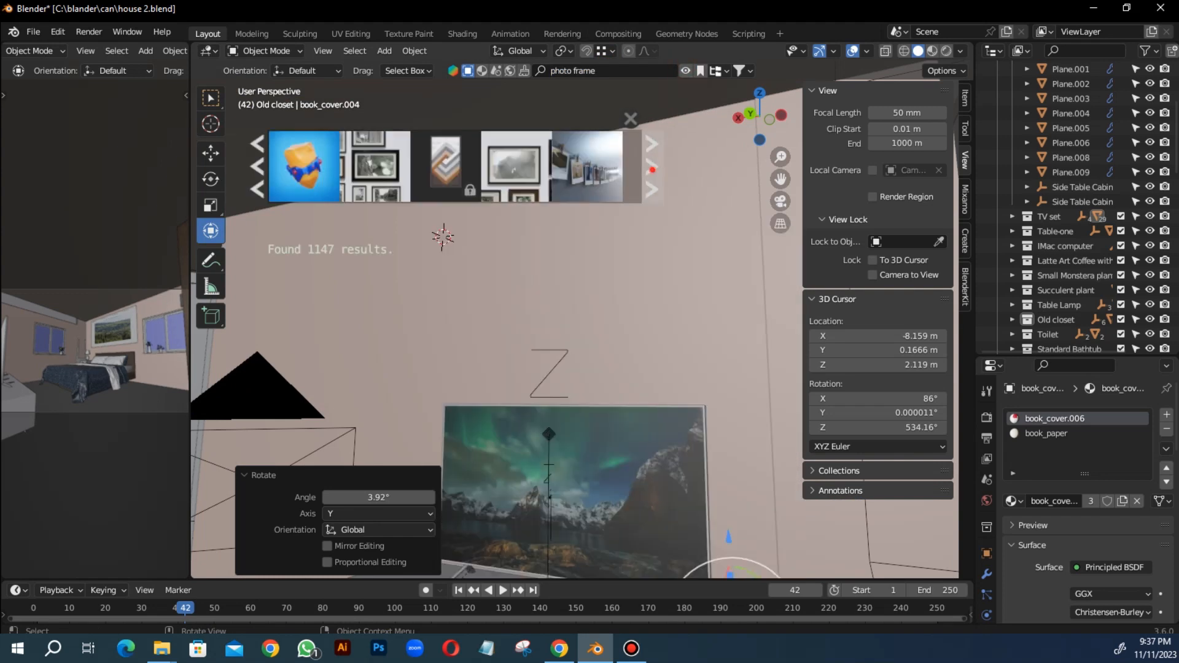
# Step: Browse the "photo frame" asset results and import Painting with frame #7 above the TV
pyautogui.click(652, 170)
pyautogui.click(653, 167)
pyautogui.moveTo(446, 166)
pyautogui.click(651, 167)
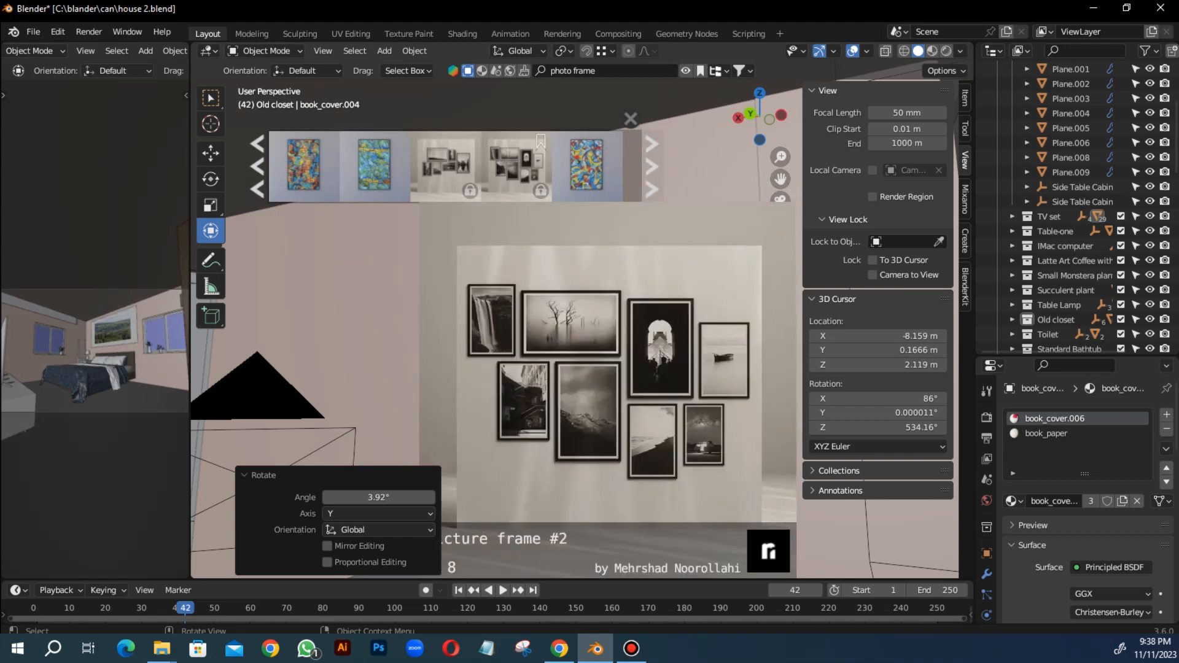
pyautogui.click(257, 167)
pyautogui.click(652, 167)
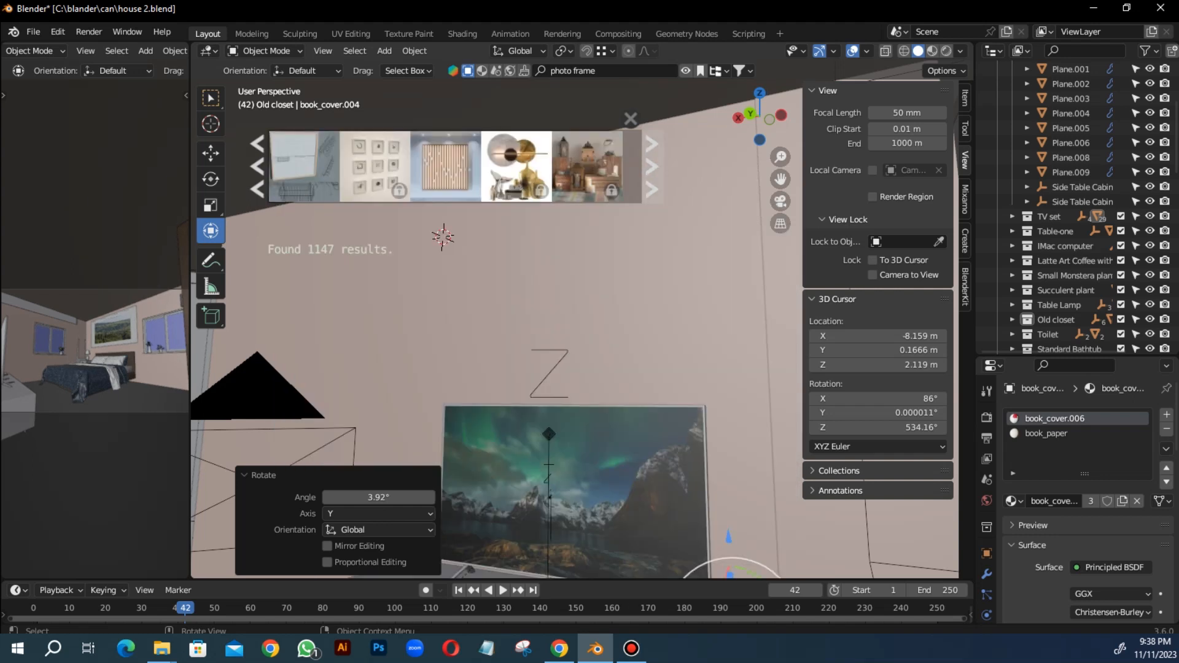
pyautogui.click(653, 166)
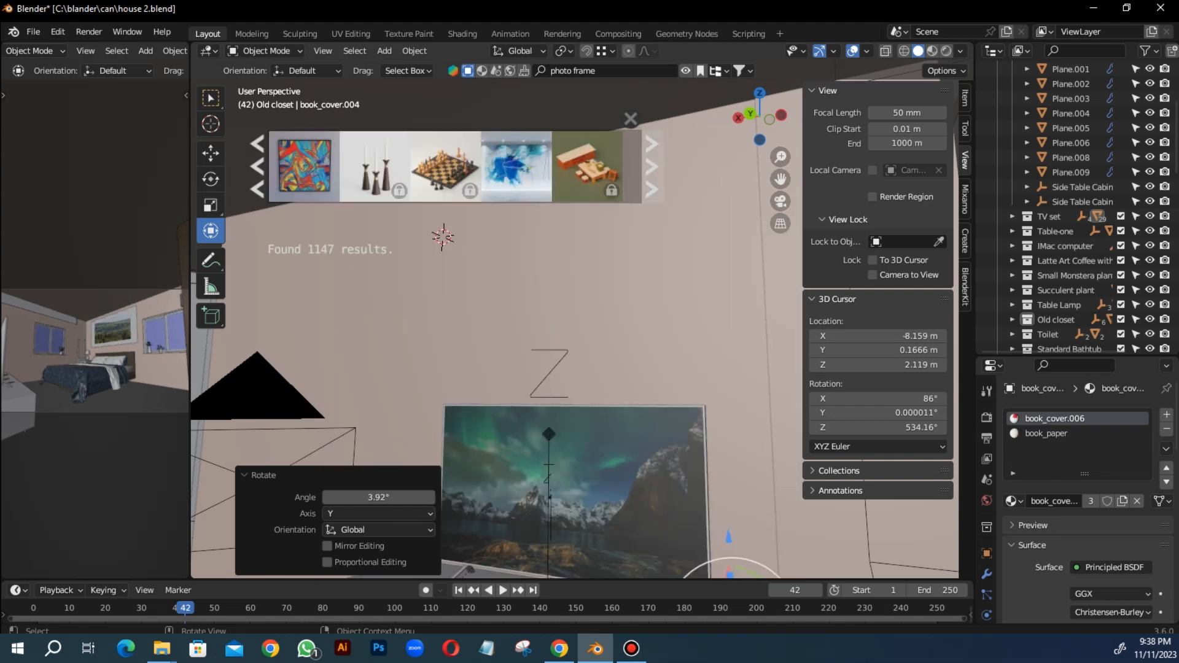
pyautogui.click(304, 165)
# Step: Rotate the imported painting -90° about the X axis
pyautogui.scroll(-1, 574, 329)
pyautogui.moveTo(492, 276)
pyautogui.mouseDown(button='middle')
pyautogui.moveTo(523, 304)
pyautogui.moveTo(503, 302)
pyautogui.moveTo(541, 305)
pyautogui.mouseUp(button='middle')
pyautogui.scroll(2, 575, 329)
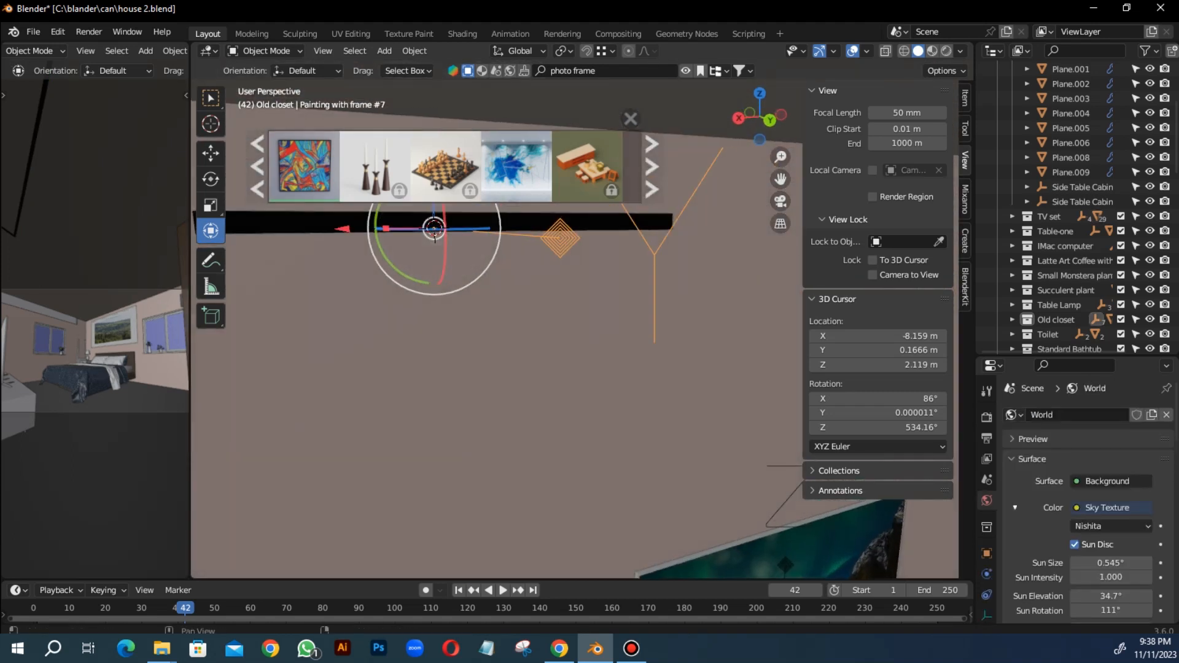
pyautogui.write('90')
pyautogui.press('Return')
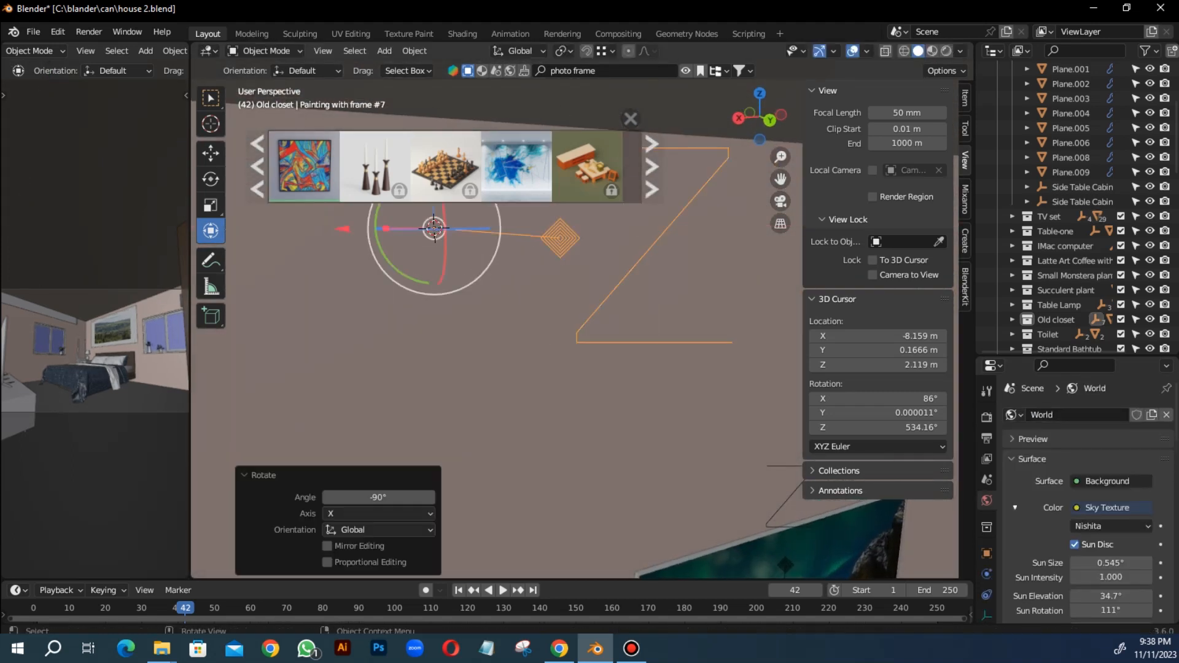
# Step: Move the imported painting along the Y axis until it sits against the wall above the TV
pyautogui.moveTo(557, 332); pyautogui.dragTo(540, 295, button='middle')
pyautogui.moveTo(622, 277); pyautogui.dragTo(643, 281)
pyautogui.moveTo(643, 281)
pyautogui.mouseDown(button='middle')
pyautogui.moveTo(669, 295)
pyautogui.moveTo(688, 277)
pyautogui.mouseUp(button='middle')
pyautogui.moveTo(482, 246); pyautogui.dragTo(503, 289, button='middle')
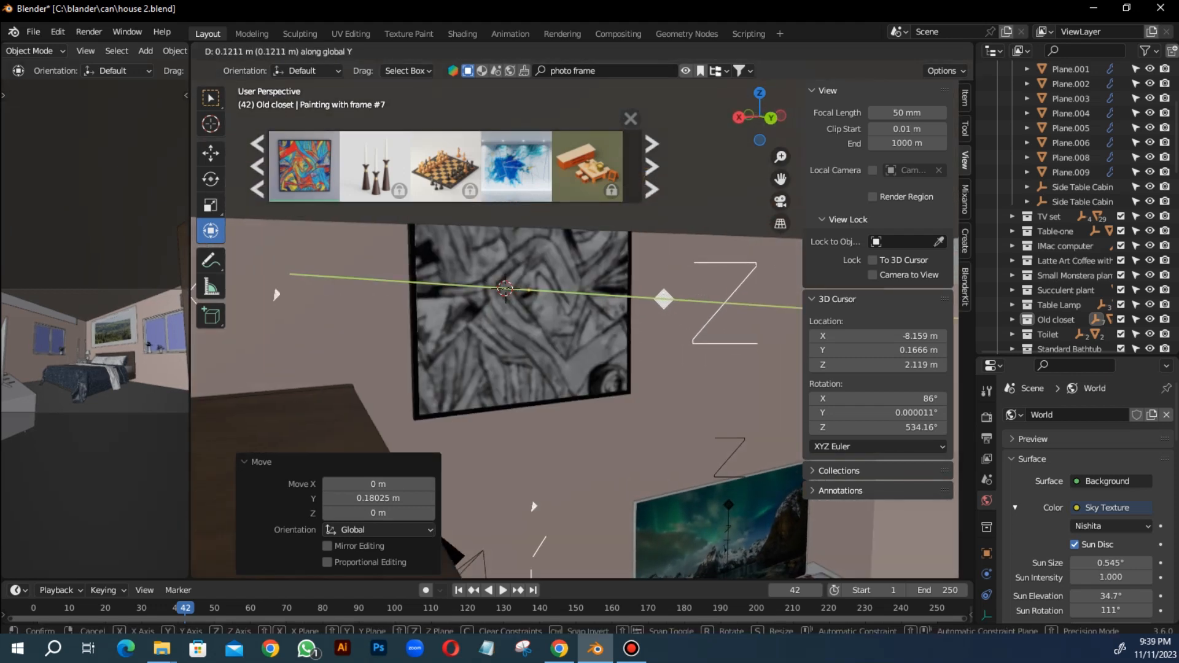
pyautogui.click(589, 334)
pyautogui.moveTo(589, 333)
pyautogui.mouseDown(button='middle')
pyautogui.moveTo(547, 332)
pyautogui.moveTo(497, 281)
pyautogui.moveTo(625, 323)
pyautogui.mouseUp(button='middle')
pyautogui.click(546, 332)
# Step: Scale the painting by 0.640 and place the 3D cursor on the empty wall beside it
pyautogui.scroll(1, 497, 282)
pyautogui.press('s')
pyautogui.click(547, 308)
pyautogui.keyDown('shift'); pyautogui.moveTo(548, 308); pyautogui.dragTo(486, 330, button='middle'); pyautogui.keyUp('shift')
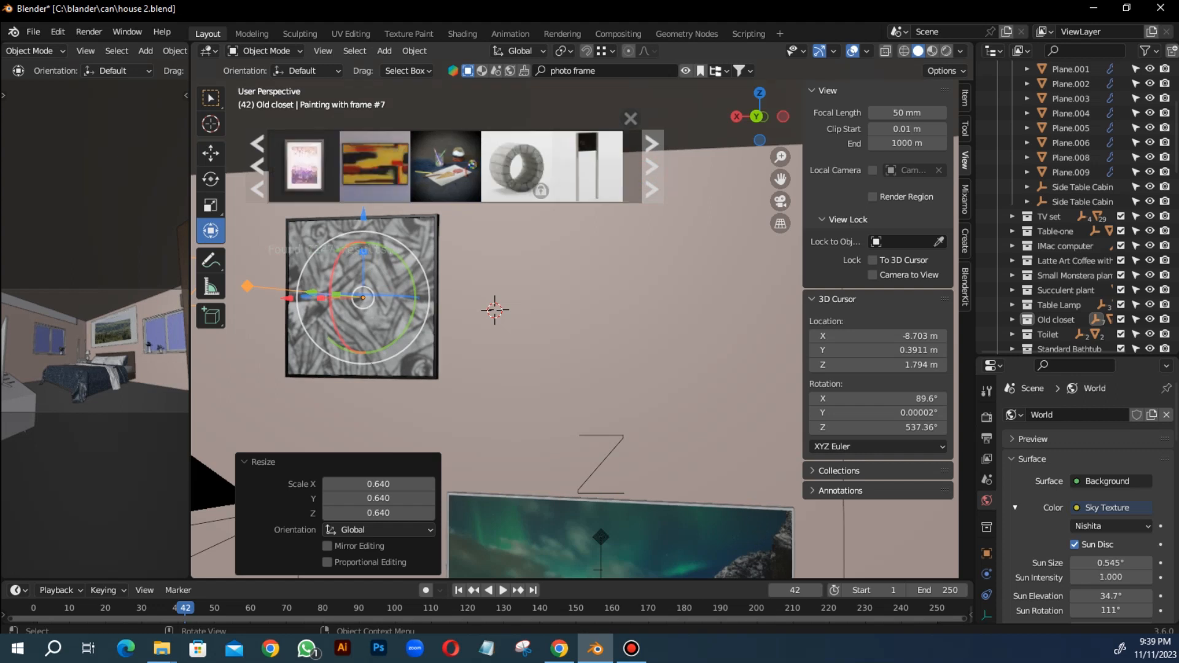
# Step: Import the Frame sunset January asset at the 3D cursor and shift it about 0.134 m along Y
pyautogui.click(375, 166)
pyautogui.moveTo(495, 319)
pyautogui.mouseDown(button='middle')
pyautogui.moveTo(446, 320)
pyautogui.moveTo(496, 341)
pyautogui.moveTo(595, 344)
pyautogui.moveTo(516, 343)
pyautogui.mouseUp(button='middle')
pyautogui.scroll(2, 447, 320)
pyautogui.moveTo(751, 357); pyautogui.dragTo(822, 366)
pyautogui.moveTo(738, 350); pyautogui.dragTo(590, 363, button='middle')
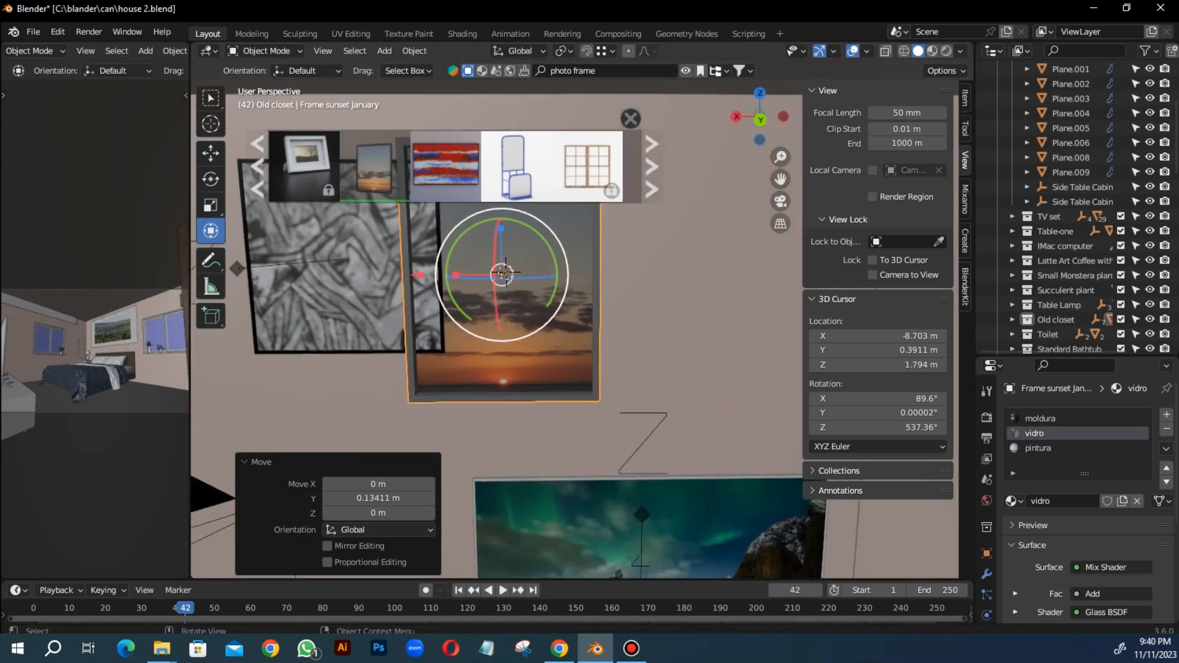
# Step: Move the sunset frame along X clear of the painting, scale it by 0.657 and raise it slightly
pyautogui.moveTo(415, 274); pyautogui.dragTo(480, 274)
pyautogui.scroll(-2, 479, 274)
pyautogui.click(666, 311)
pyautogui.scroll(1, 667, 310)
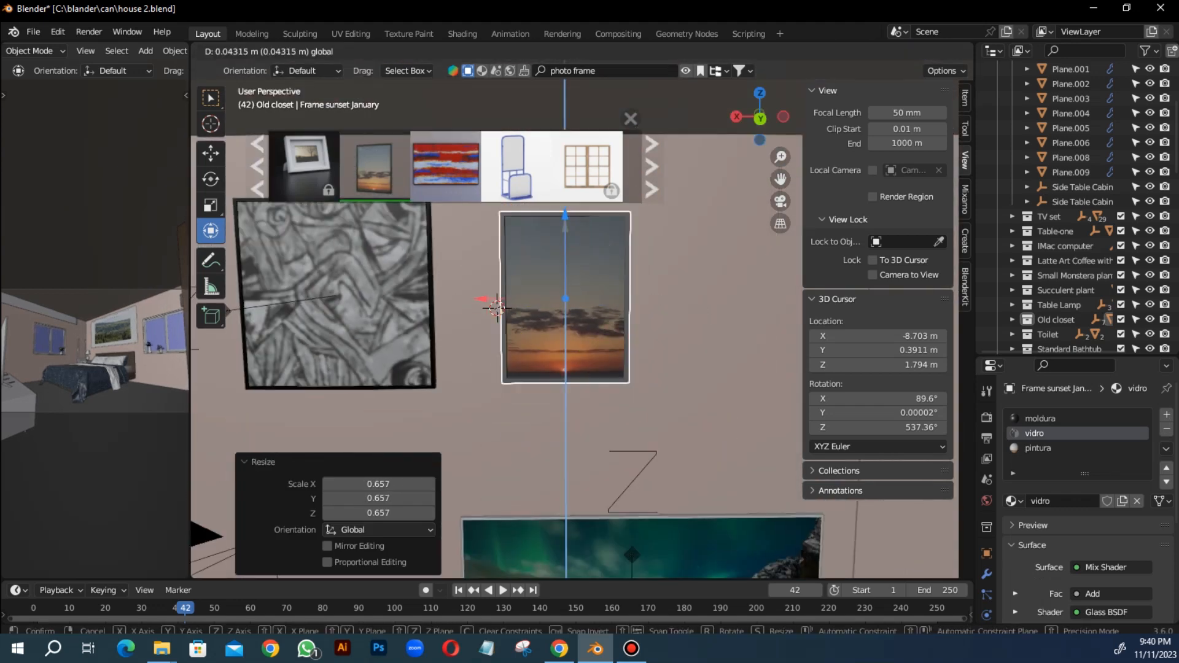
pyautogui.moveTo(496, 309)
pyautogui.mouseDown(button='middle')
pyautogui.moveTo(400, 302)
pyautogui.moveTo(553, 306)
pyautogui.mouseUp(button='middle')
# Step: Adjust the sunset frame's depth along Y so its back meets the wall, ending with a 0.023247 m shift
pyautogui.moveTo(728, 282); pyautogui.dragTo(732, 281)
pyautogui.scroll(4, 732, 281)
pyautogui.moveTo(732, 282); pyautogui.dragTo(660, 289, button='middle')
pyautogui.moveTo(698, 302); pyautogui.dragTo(704, 303)
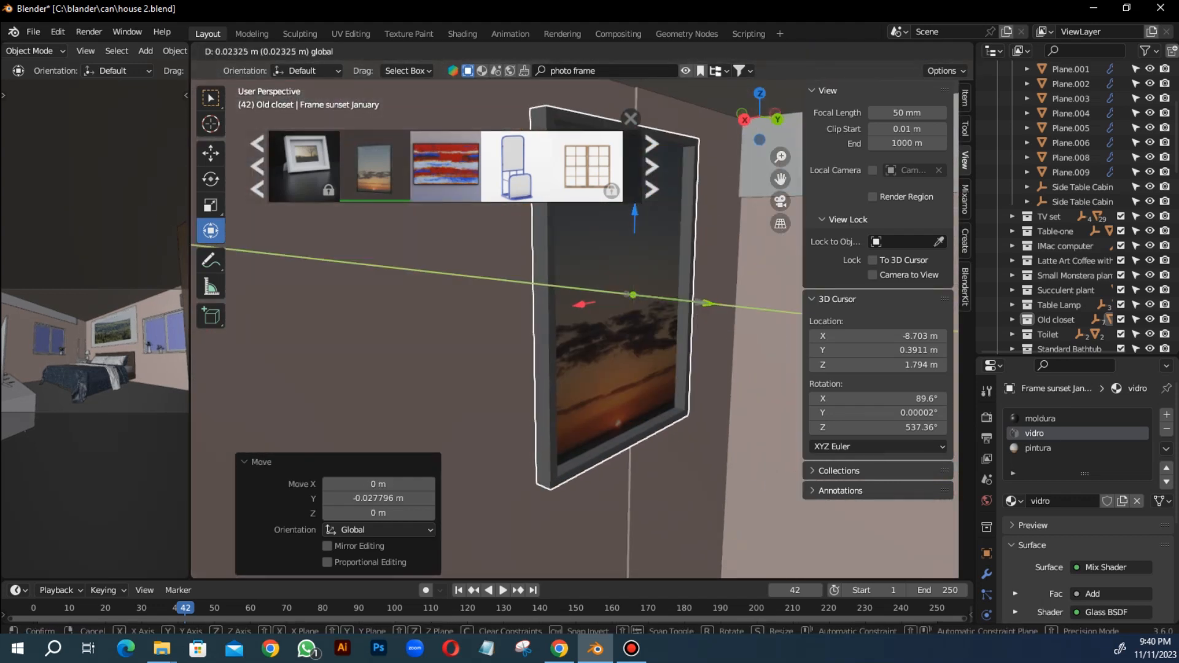
pyautogui.click(704, 303)
# Step: Try deleting the armature controls of the large wall picture and undo the deletion
pyautogui.press('KP_0')
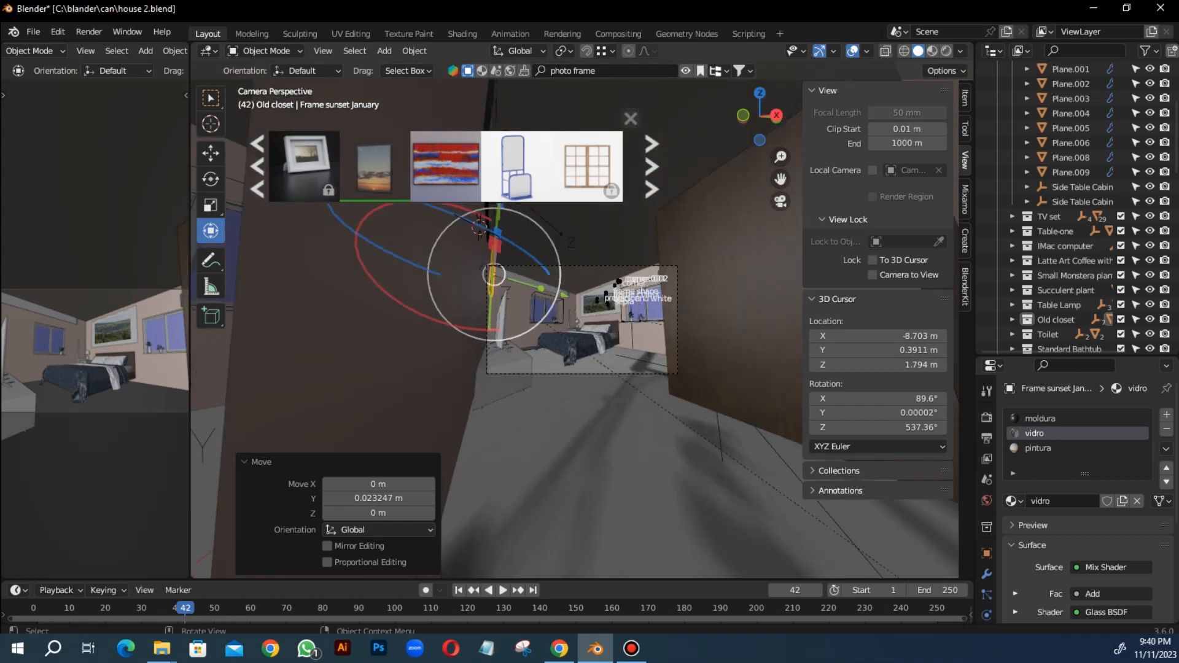
pyautogui.scroll(-2, 633, 254)
pyautogui.scroll(8, 633, 255)
pyautogui.moveTo(633, 255); pyautogui.dragTo(682, 252, button='middle')
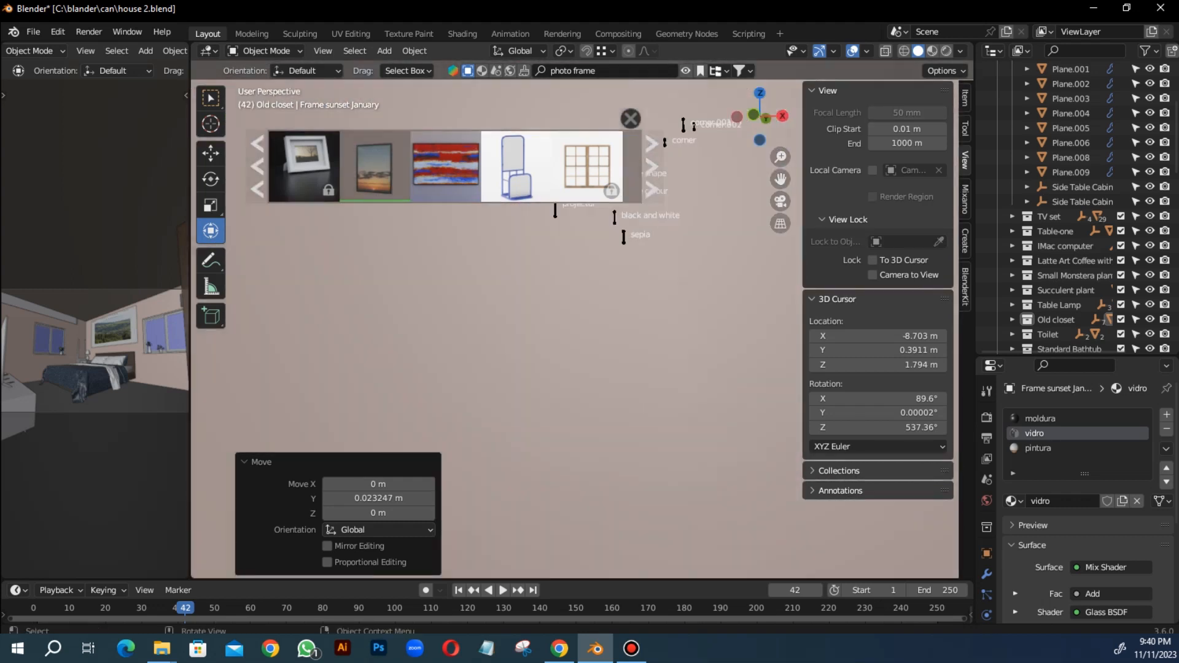
pyautogui.scroll(3, 632, 255)
pyautogui.click(552, 473)
pyautogui.click(495, 252)
pyautogui.press('Delete')
pyautogui.moveTo(495, 274); pyautogui.dragTo(448, 320, button='middle')
pyautogui.hotkey('ctrl', 'z')
pyautogui.scroll(-5, 574, 320)
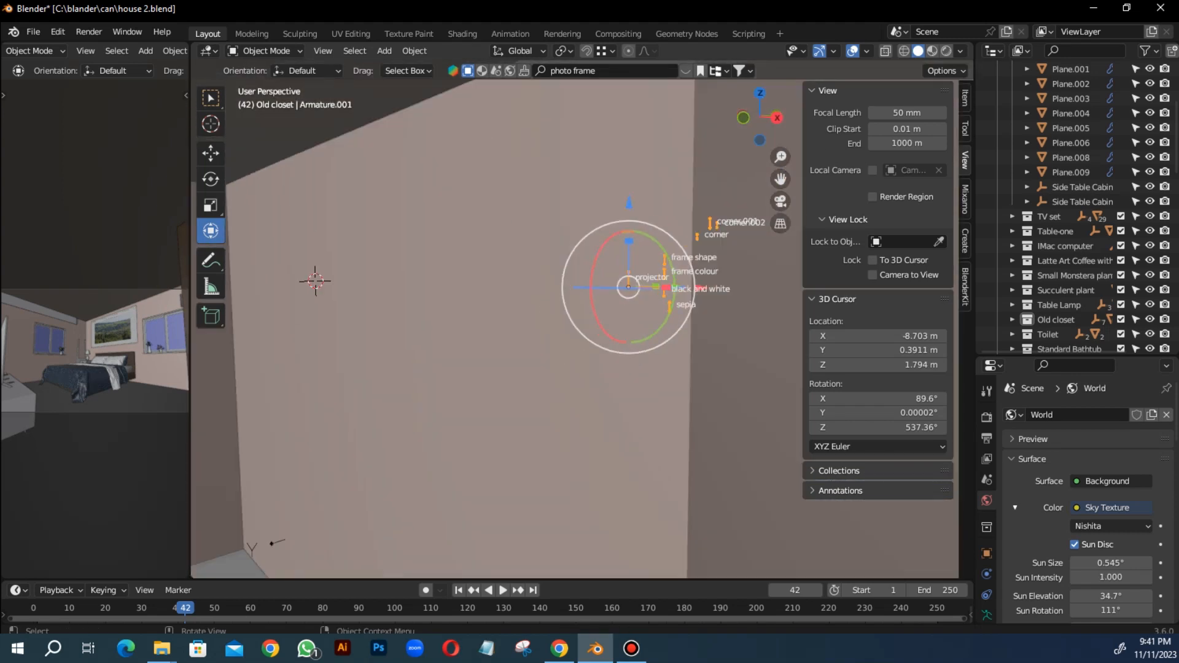
# Step: Widen the camera viewport and briefly preview the bedroom in it with Rendered shading
pyautogui.scroll(2, 575, 319)
pyautogui.moveTo(186, 74); pyautogui.dragTo(421, 74)
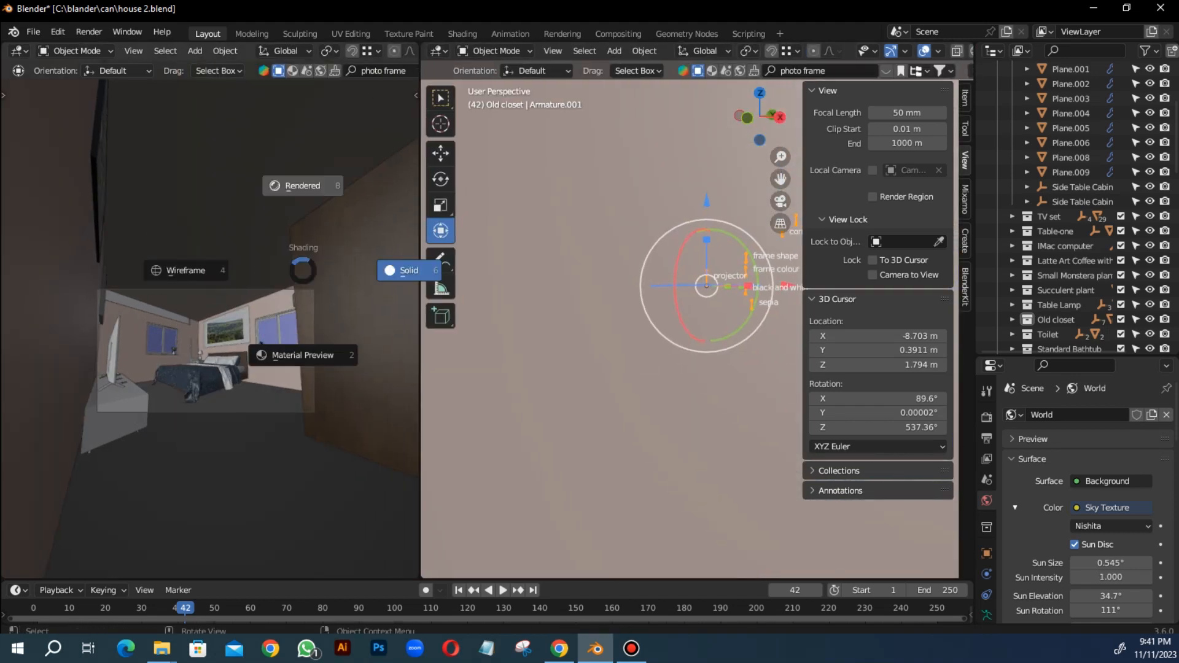
pyautogui.click(302, 185)
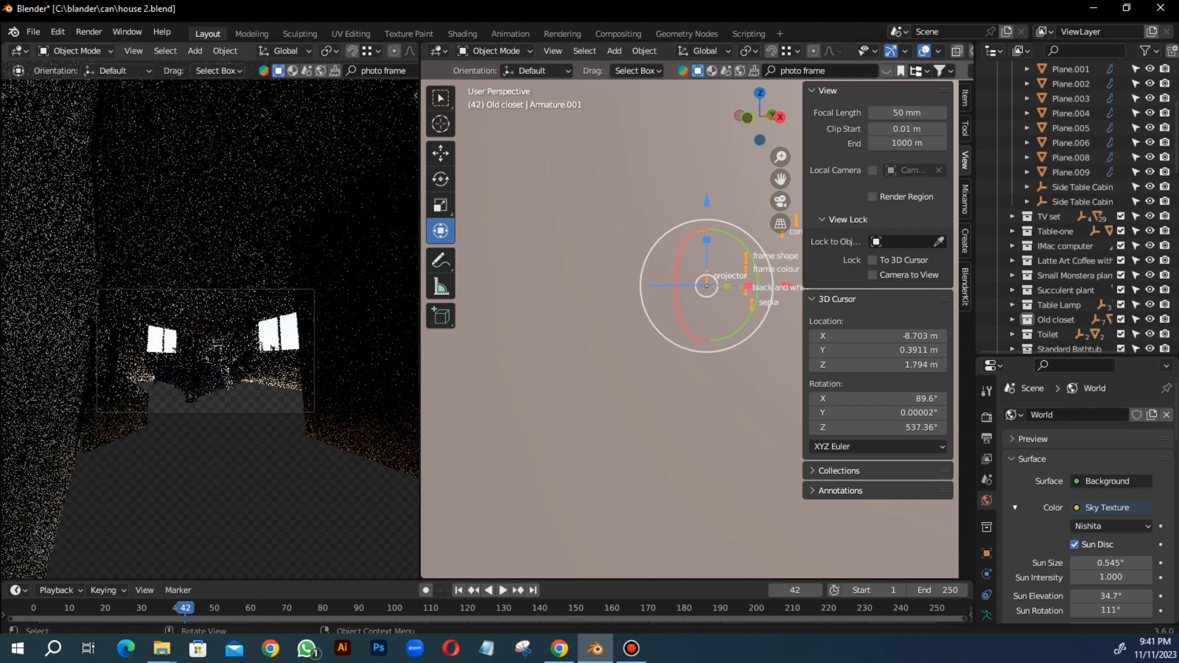
pyautogui.click(364, 459)
# Step: Duplicate the carpet floor plane and move the copy -9.978 m along X to cover the bedroom floor
pyautogui.scroll(-5, 652, 332)
pyautogui.moveTo(651, 332); pyautogui.dragTo(688, 381, button='middle')
pyautogui.scroll(6, 651, 332)
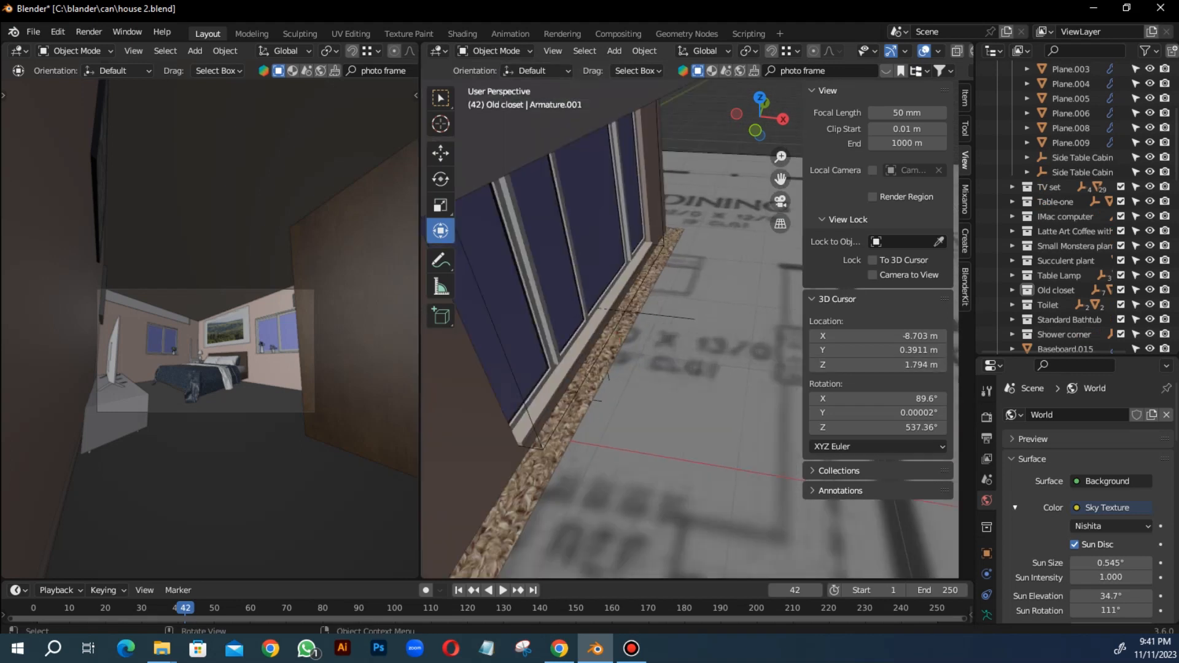
pyautogui.click(614, 326)
pyautogui.scroll(-12, 614, 326)
pyautogui.moveTo(614, 325); pyautogui.dragTo(645, 335, button='middle')
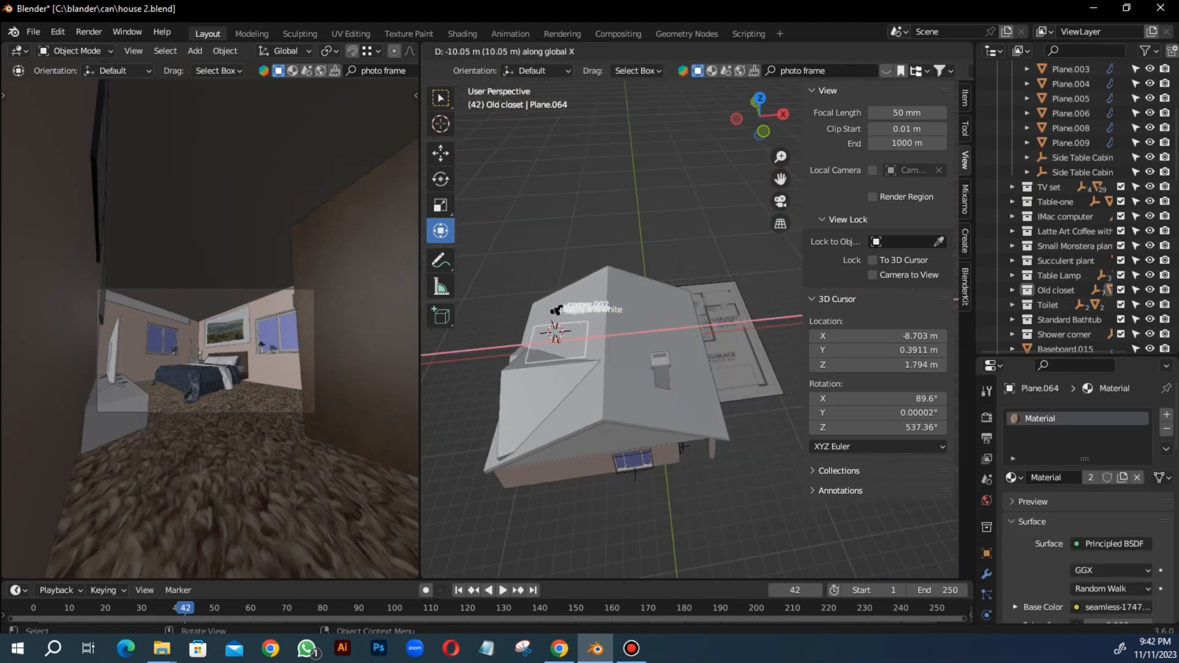
pyautogui.click(559, 340)
# Step: Examine how the duplicated carpet fits around the bed and across the bedroom floor
pyautogui.scroll(8, 558, 341)
pyautogui.moveTo(559, 341); pyautogui.dragTo(575, 242, button='middle')
pyautogui.moveTo(651, 319); pyautogui.dragTo(544, 307, button='middle')
pyautogui.scroll(4, 689, 328)
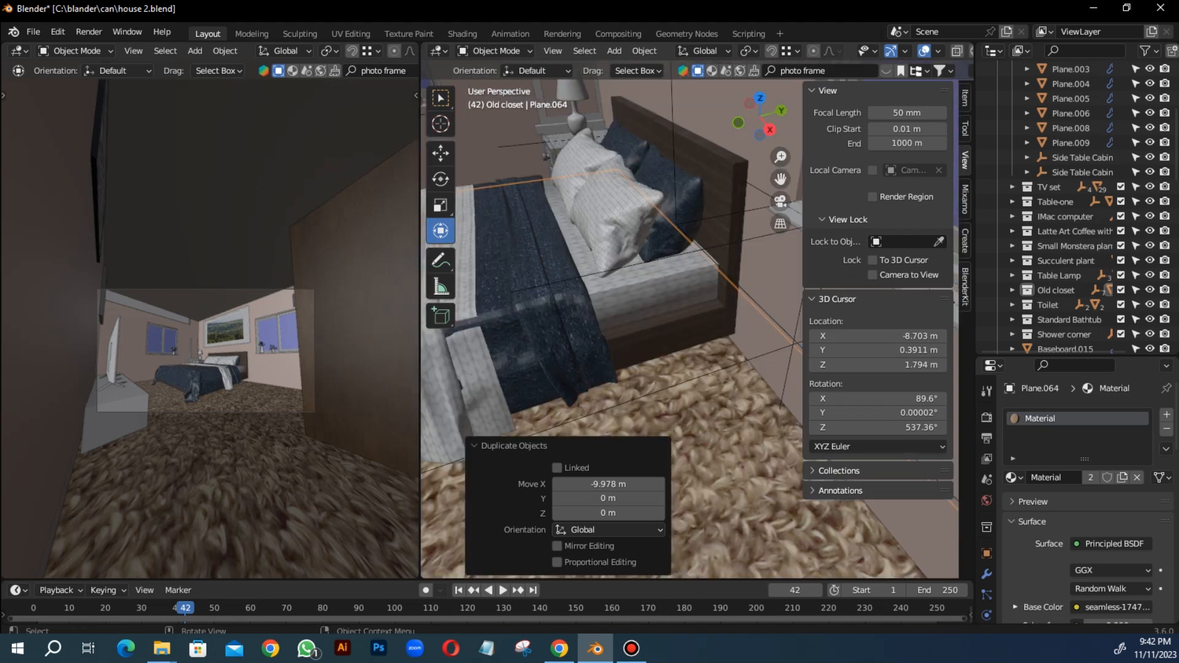
pyautogui.scroll(-4, 690, 329)
pyautogui.scroll(2, 689, 329)
pyautogui.moveTo(689, 328); pyautogui.dragTo(626, 338, button='middle')
pyautogui.scroll(3, 626, 338)
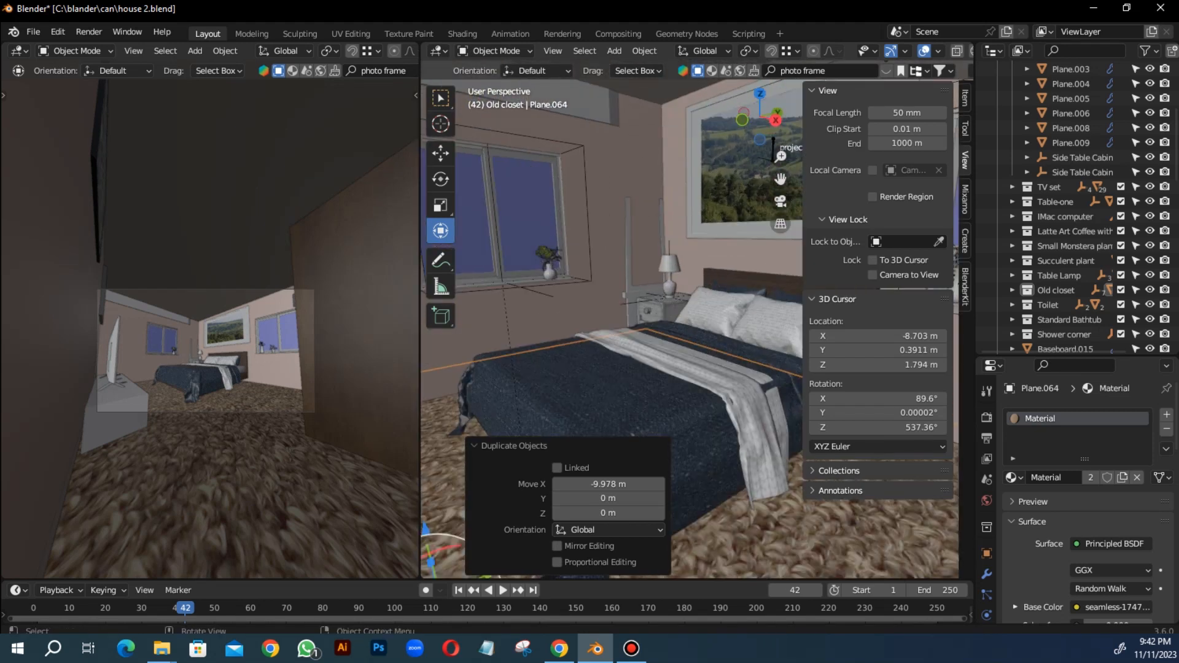
# Step: Try to nudge the structure at the end of the house (Cube.001) about 0.03 m along X
pyautogui.click(613, 212)
pyautogui.scroll(3, 613, 212)
pyautogui.keyDown('shift'); pyautogui.moveTo(502, 114); pyautogui.dragTo(714, 224, button='middle'); pyautogui.keyUp('shift')
pyautogui.scroll(-4, 612, 212)
pyautogui.moveTo(553, 265); pyautogui.dragTo(783, 314, button='middle')
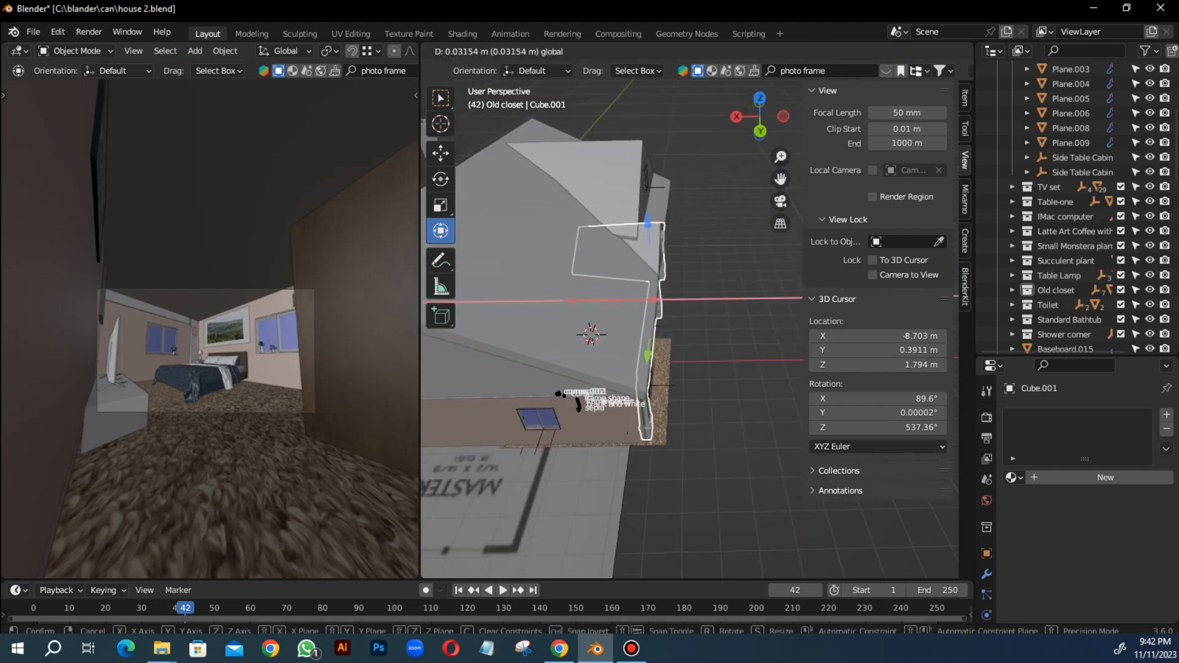
pyautogui.scroll(3, 526, 291)
pyautogui.moveTo(527, 291); pyautogui.dragTo(467, 295, button='middle')
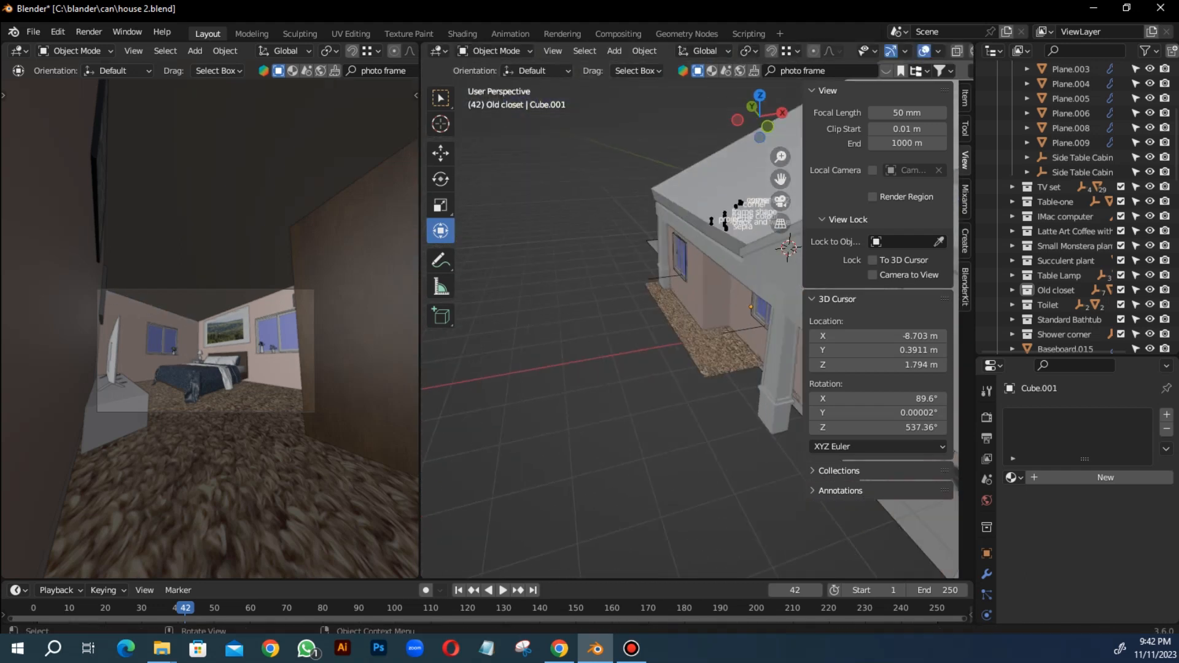
# Step: Select the sill of the window beside the bed and snap the 3D cursor to it
pyautogui.scroll(2, 1075, 209)
pyautogui.moveTo(690, 329); pyautogui.dragTo(634, 316, button='middle')
pyautogui.scroll(-4, 689, 329)
pyautogui.click(663, 344)
pyautogui.press('KP_Decimal')
pyautogui.scroll(3, 675, 307)
pyautogui.scroll(-2, 634, 316)
pyautogui.click(550, 284)
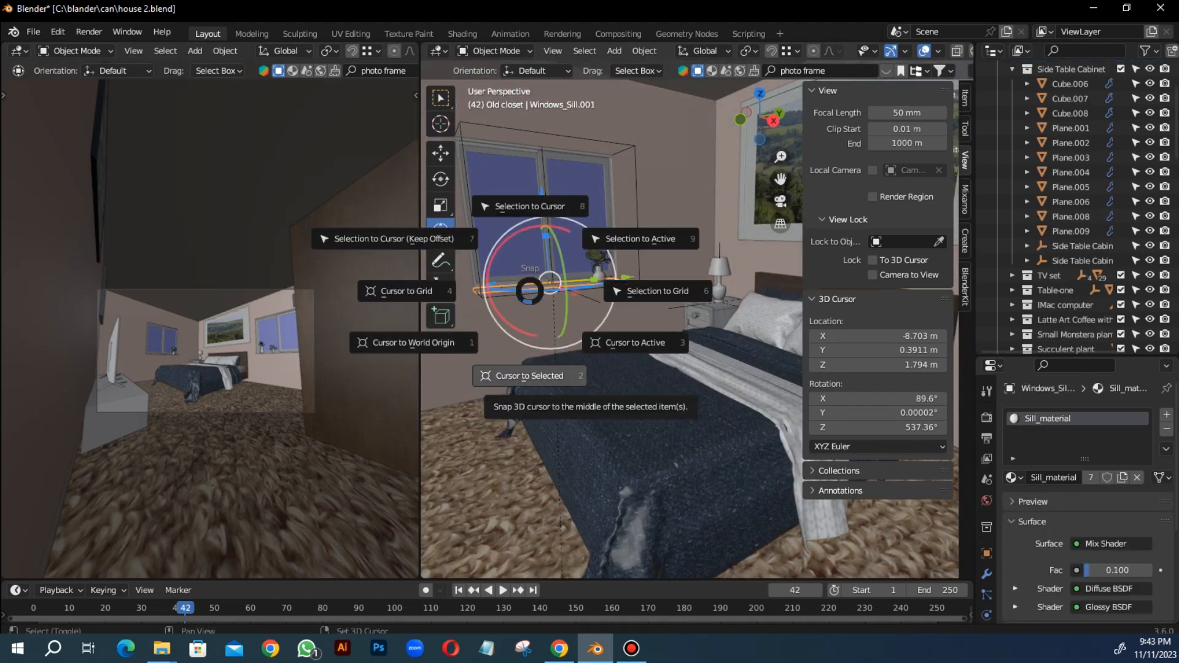
pyautogui.click(529, 375)
# Step: Add an area light at the 3D cursor, then raise it and move it outside the window
pyautogui.moveTo(529, 344); pyautogui.dragTo(521, 334, button='middle')
pyautogui.hotkey('shift', 'a')
pyautogui.click(619, 564)
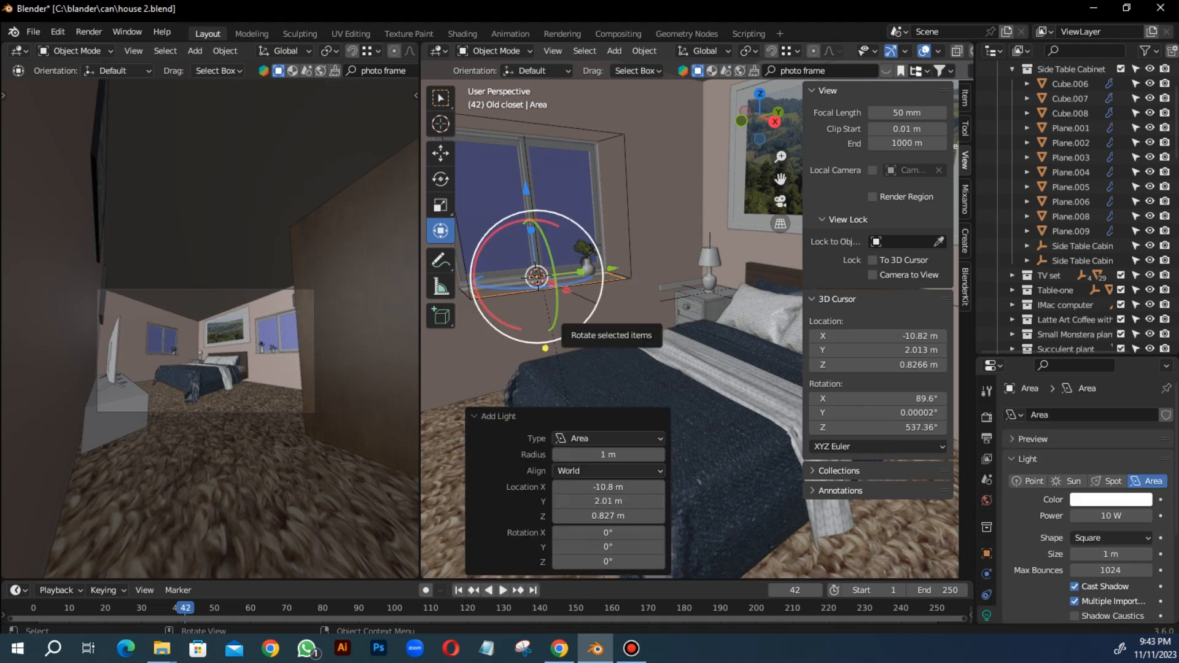
pyautogui.moveTo(530, 223); pyautogui.dragTo(522, 153)
pyautogui.moveTo(553, 184); pyautogui.dragTo(661, 300, button='middle')
pyautogui.scroll(-4, 695, 258)
pyautogui.moveTo(661, 300); pyautogui.dragTo(620, 344)
pyautogui.moveTo(620, 344)
pyautogui.mouseDown(button='middle')
pyautogui.moveTo(663, 363)
pyautogui.moveTo(620, 344)
pyautogui.mouseUp(button='middle')
pyautogui.press('r')
pyautogui.press('r')
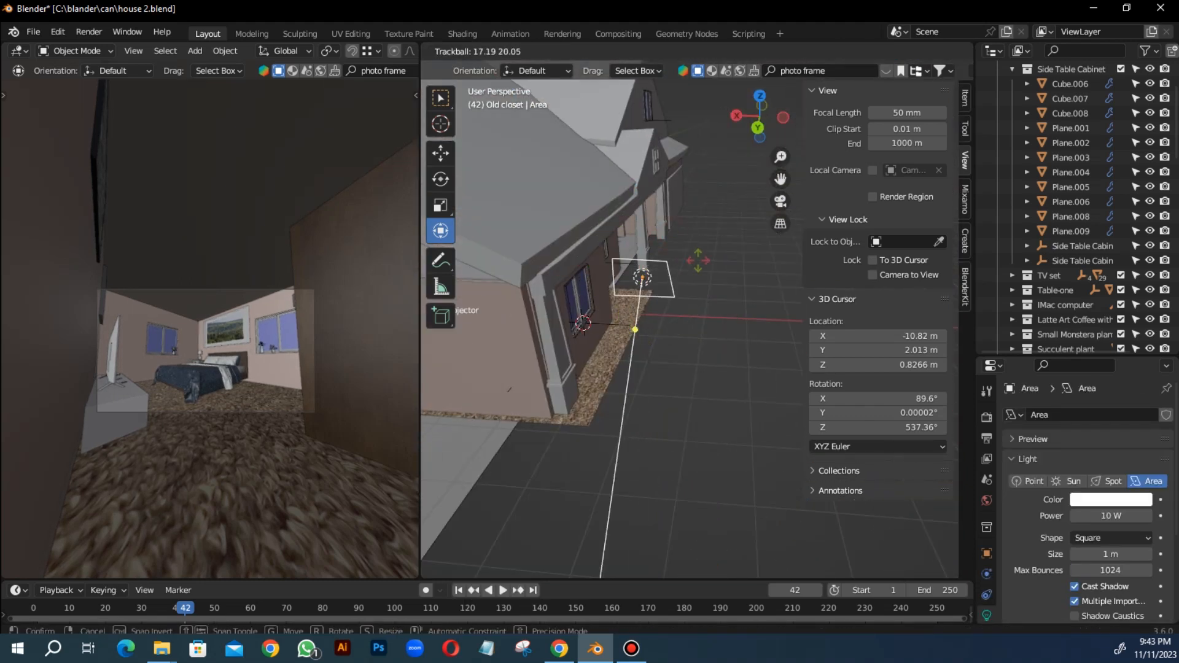
pyautogui.rightClick(686, 244)
# Step: Rotate the area light -73° about the Y axis so it faces the window
pyautogui.scroll(5, 603, 251)
pyautogui.moveTo(783, 295); pyautogui.dragTo(783, 299)
pyautogui.moveTo(758, 288); pyautogui.dragTo(467, 218, button='middle')
pyautogui.moveTo(798, 217); pyautogui.dragTo(736, 250, button='middle')
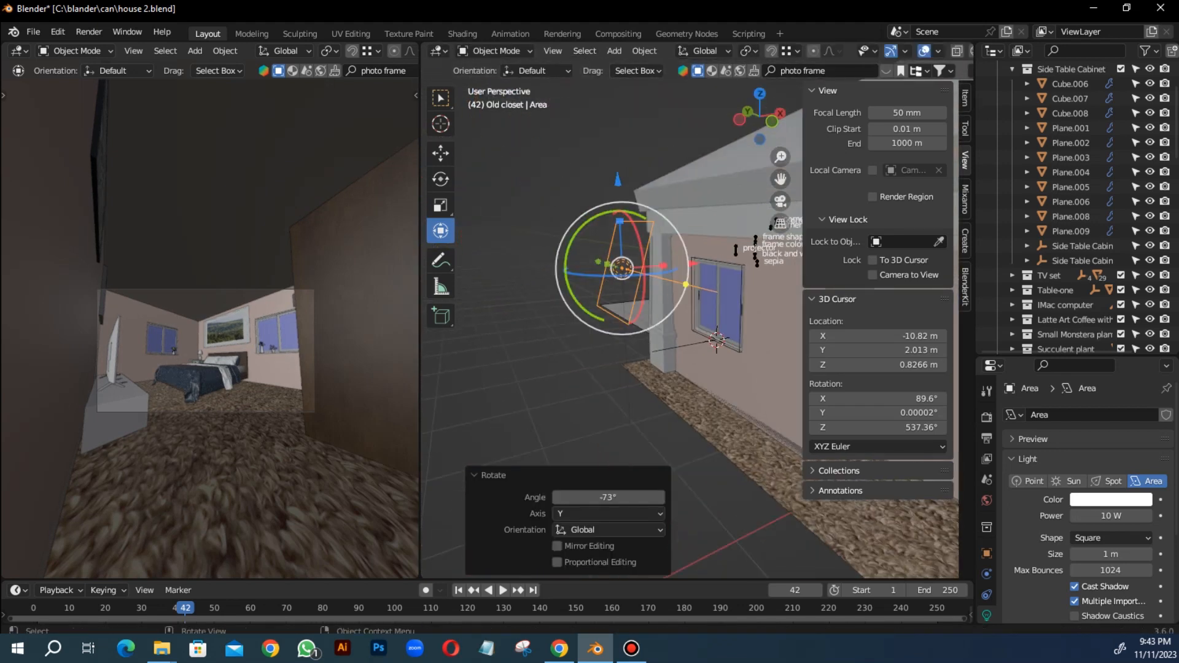
# Step: Fine-tune the area light's direction toward the window and lower it about 0.447 m along Z
pyautogui.keyDown('ctrl'); pyautogui.moveTo(565, 269); pyautogui.dragTo(566, 273); pyautogui.keyUp('ctrl')
pyautogui.moveTo(566, 273); pyautogui.dragTo(519, 271, button='middle')
pyautogui.moveTo(548, 157); pyautogui.dragTo(550, 174)
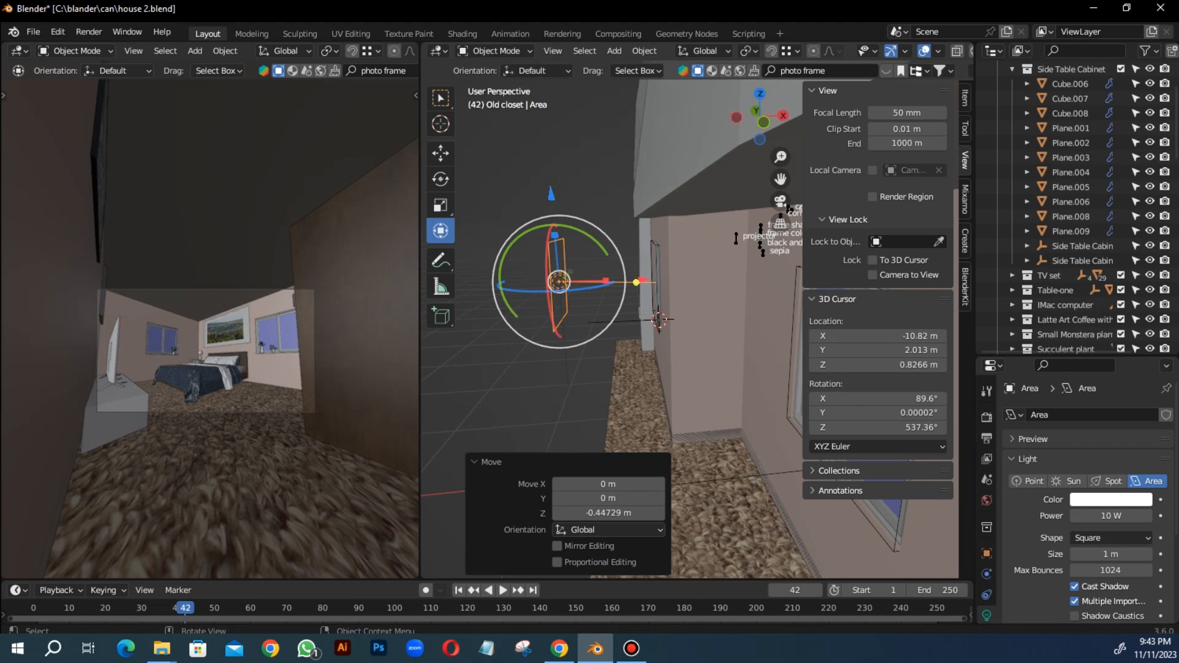
pyautogui.hotkey('ctrl', 'z')
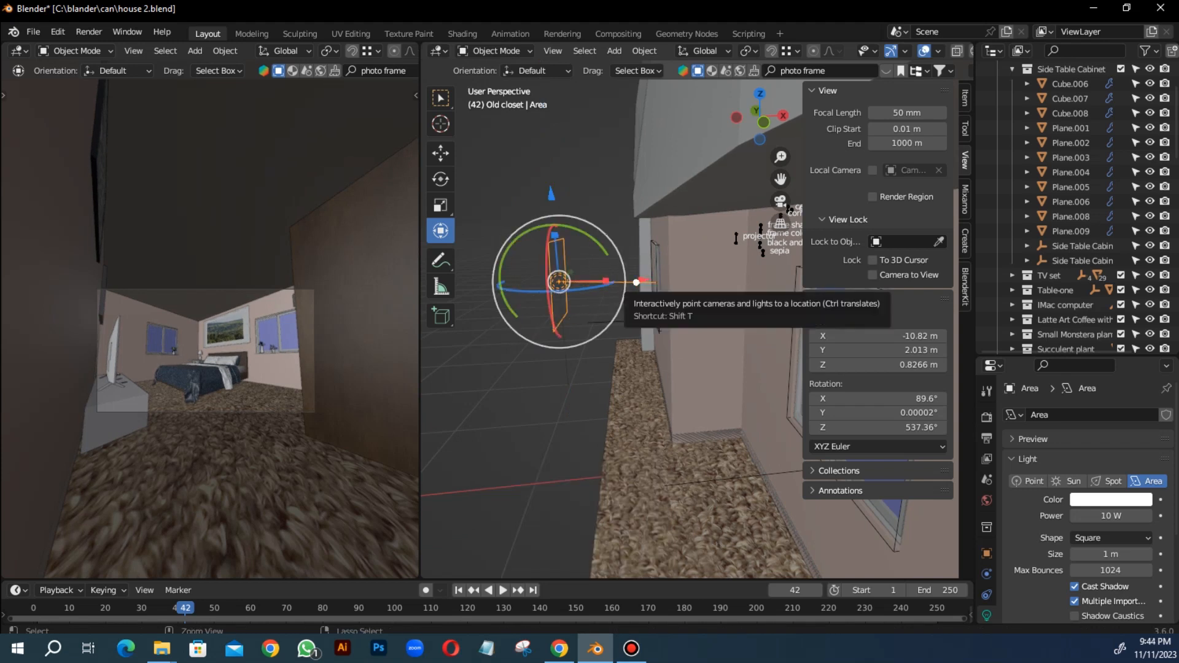
# Step: Try moving the area light 1.3213 m along X toward the window and preview it with Rendered shading
pyautogui.moveTo(636, 282); pyautogui.dragTo(602, 289, button='middle')
pyautogui.moveTo(670, 250); pyautogui.dragTo(670, 250)
pyautogui.moveTo(671, 250); pyautogui.dragTo(541, 280, button='middle')
pyautogui.press('z')
pyautogui.press('8')
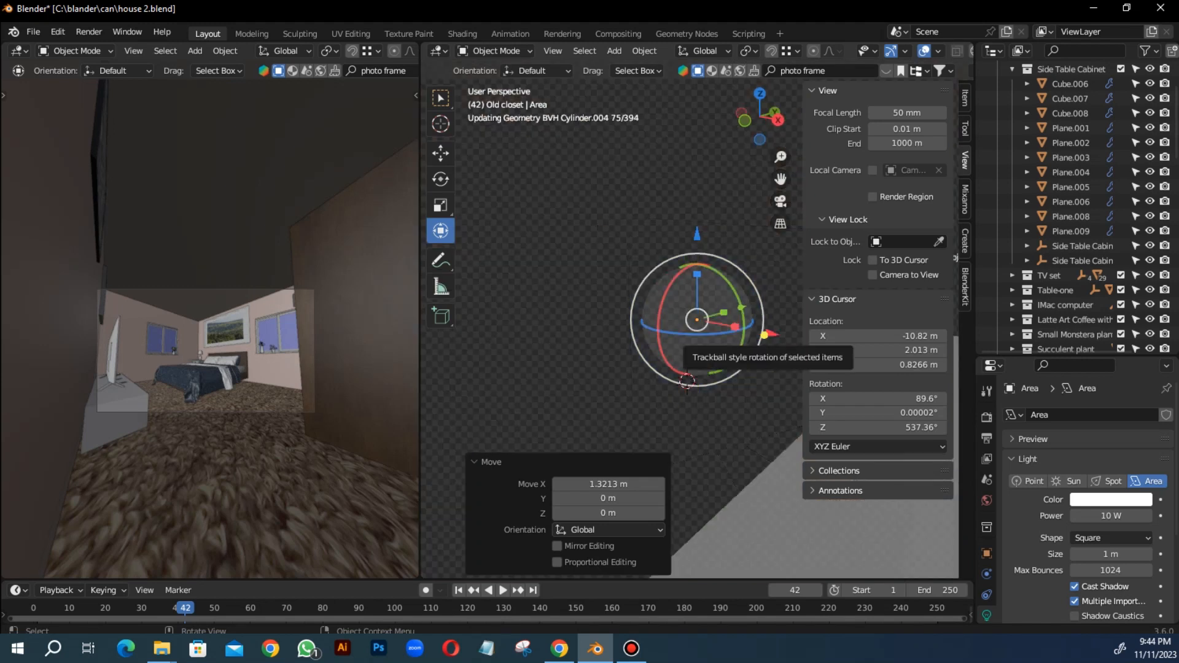
pyautogui.press('6')
# Step: Try another small shift of the area light, then undo the latest moves
pyautogui.moveTo(798, 341); pyautogui.dragTo(710, 332, button='middle')
pyautogui.moveTo(530, 322); pyautogui.dragTo(585, 325, button='middle')
pyautogui.moveTo(583, 324); pyautogui.dragTo(602, 329)
pyautogui.hotkey('ctrl', 'z')
pyautogui.keyDown('shift'); pyautogui.moveTo(599, 320); pyautogui.dragTo(623, 337, button='middle'); pyautogui.keyUp('shift')
pyautogui.scroll(-4, 553, 313)
pyautogui.hotkey('ctrl', 'z')
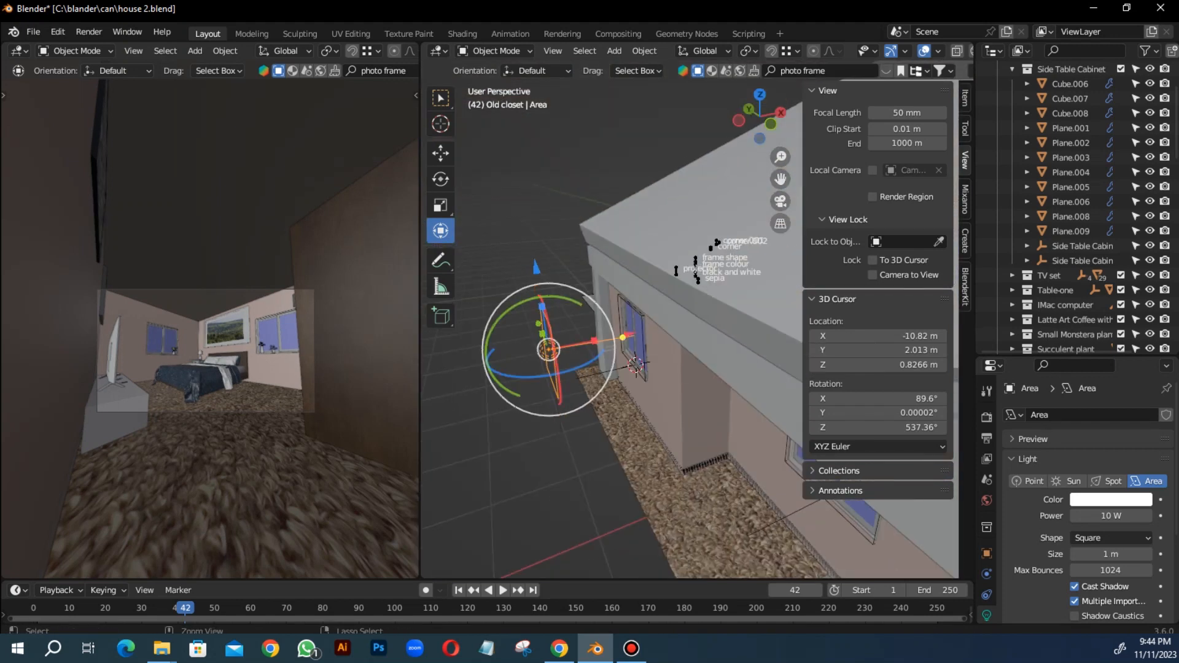
# Step: Preview the area light's effect in the camera viewport with Rendered shading and open its power value
pyautogui.press('z')
pyautogui.click(246, 277)
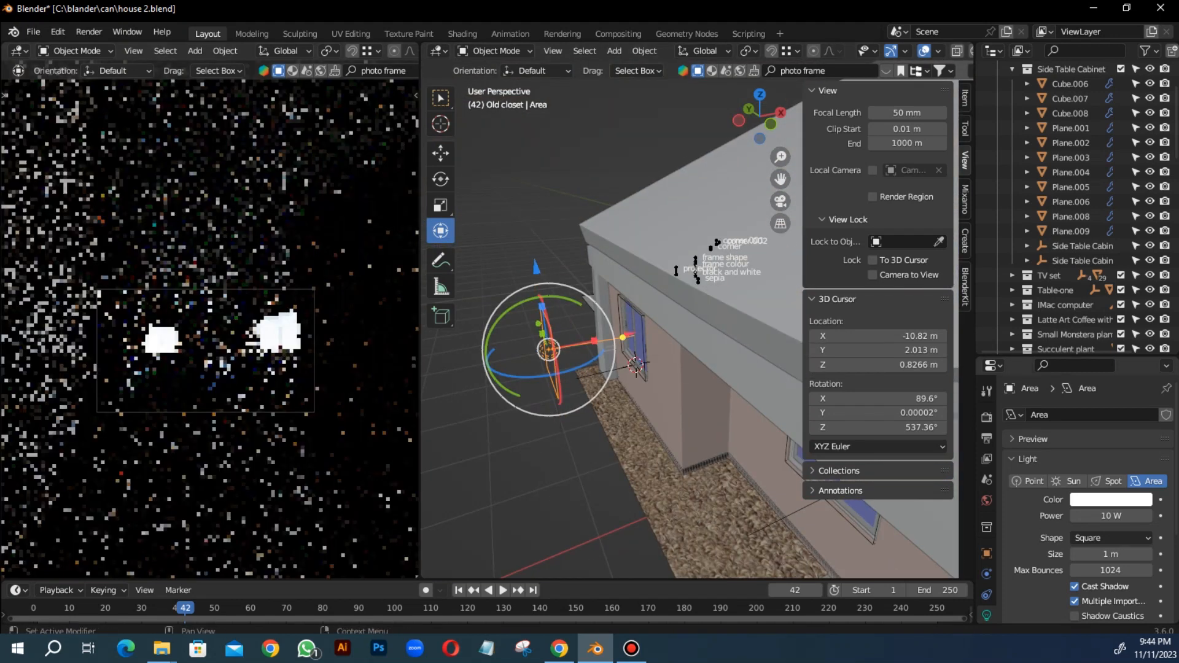
pyautogui.click(1111, 516)
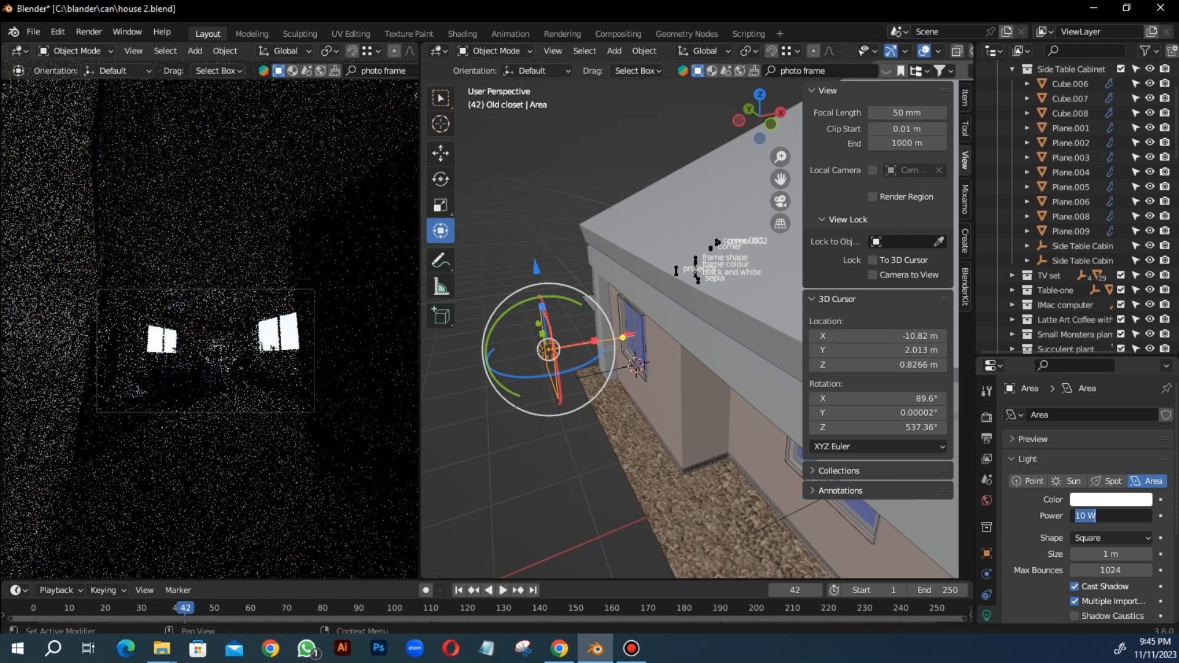
pyautogui.press('Return')
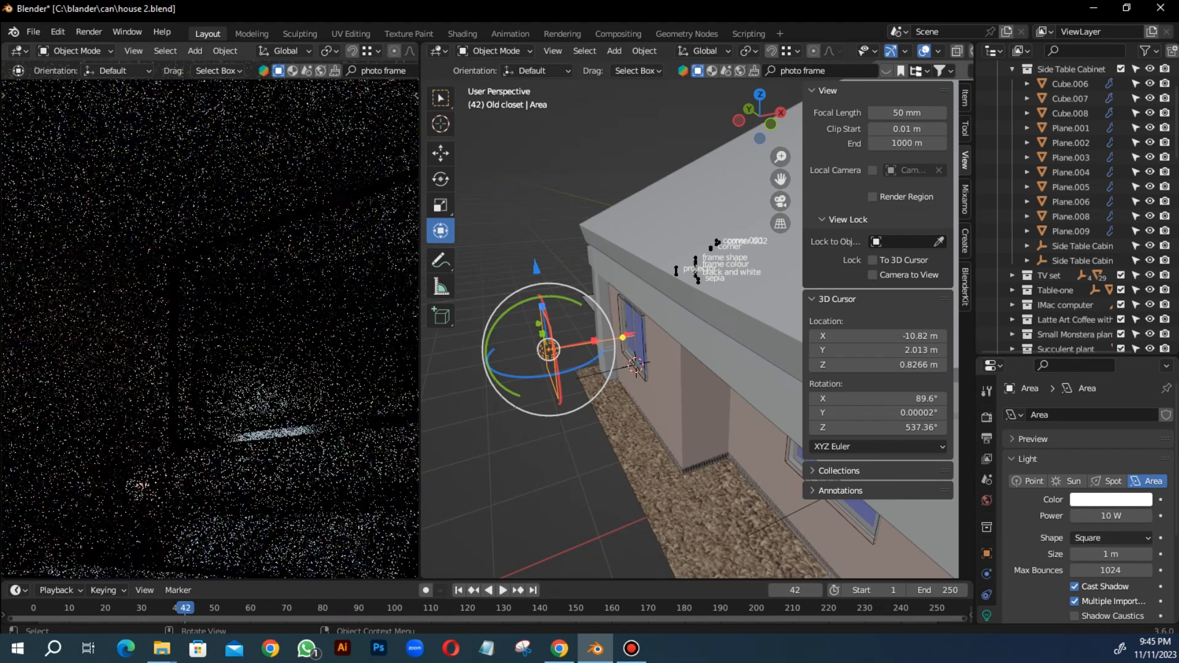
pyautogui.click(320, 383)
# Step: Raise the area light along Z and rotate it about the Y axis to point downward
pyautogui.scroll(-4, 308, 382)
pyautogui.keyDown('shift'); pyautogui.moveTo(682, 344); pyautogui.dragTo(565, 344, button='middle'); pyautogui.keyUp('shift')
pyautogui.scroll(-3, 565, 338)
pyautogui.moveTo(522, 301)
pyautogui.mouseDown()
pyautogui.moveTo(560, 305)
pyautogui.moveTo(516, 264)
pyautogui.mouseUp()
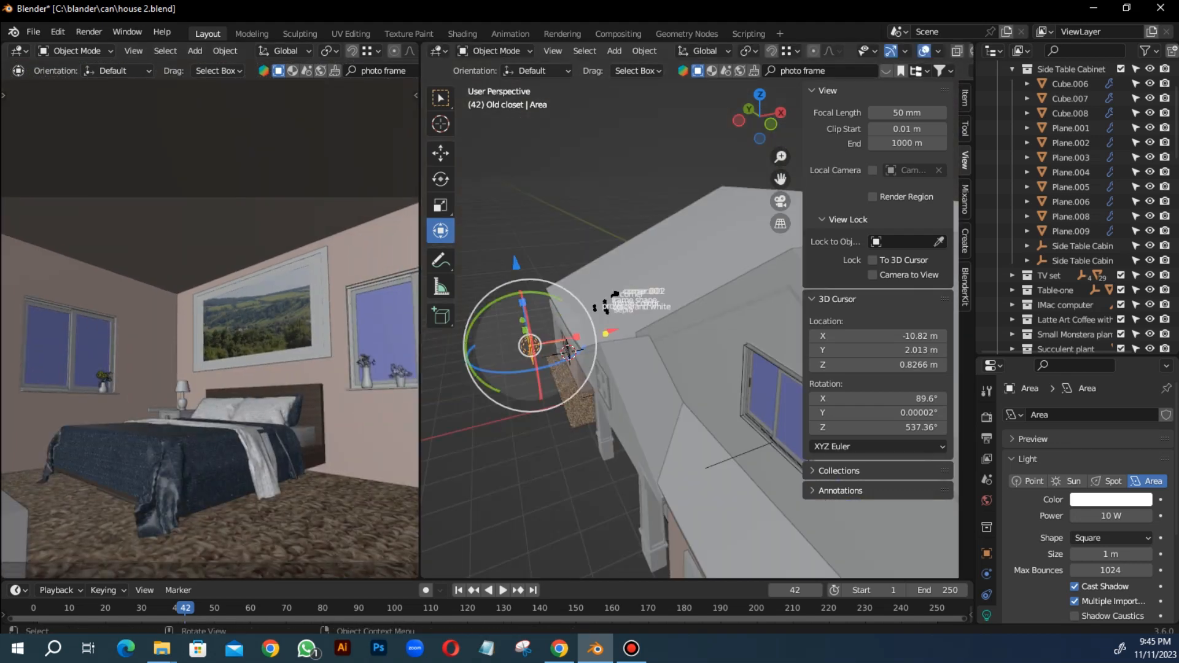
pyautogui.press('r')
pyautogui.press('y')
pyautogui.click(582, 297)
# Step: Move the area light into the bedroom, raise it 0.85907 m toward the ceiling and shift it back along X
pyautogui.moveTo(587, 327); pyautogui.dragTo(726, 295)
pyautogui.press('KP_Decimal')
pyautogui.moveTo(726, 295); pyautogui.dragTo(775, 298, button='middle')
pyautogui.scroll(-2, 776, 298)
pyautogui.moveTo(725, 221); pyautogui.dragTo(728, 64)
pyautogui.moveTo(688, 307); pyautogui.dragTo(658, 255, button='middle')
pyautogui.press('g')
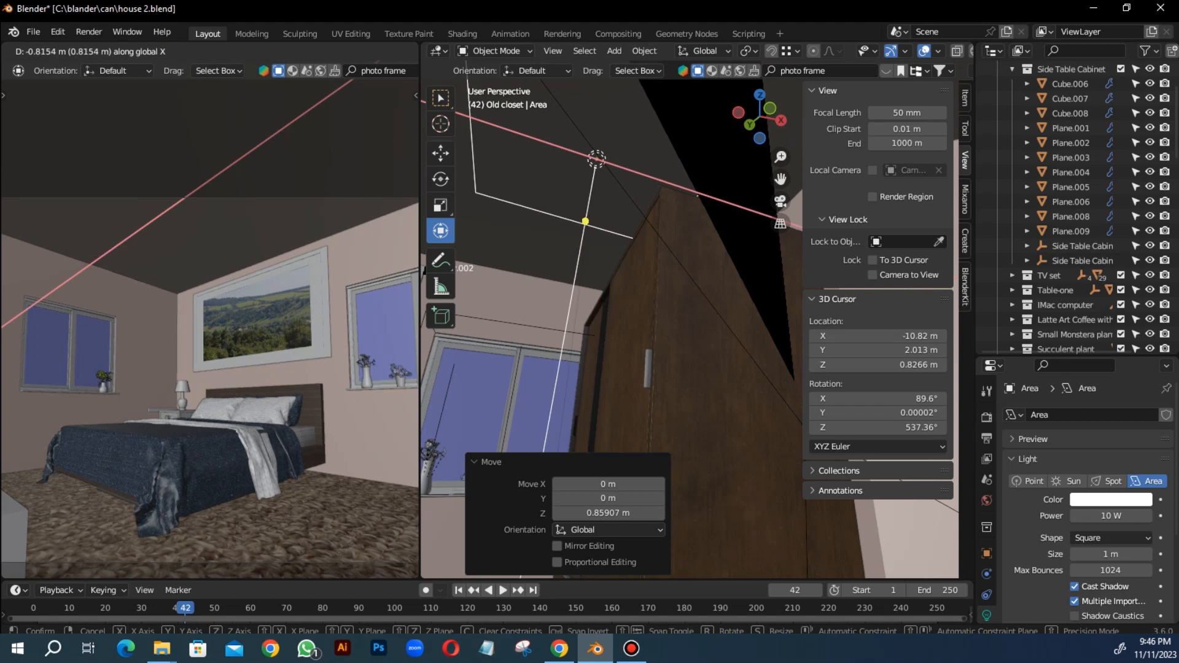
pyautogui.click(209, 319)
# Step: Return to the camera view and show the overlays and gizmos in the camera viewport
pyautogui.keyDown('ctrl'); pyautogui.moveTo(209, 320); pyautogui.dragTo(209, 295, button='middle'); pyautogui.keyUp('ctrl')
pyautogui.press('KP_0')
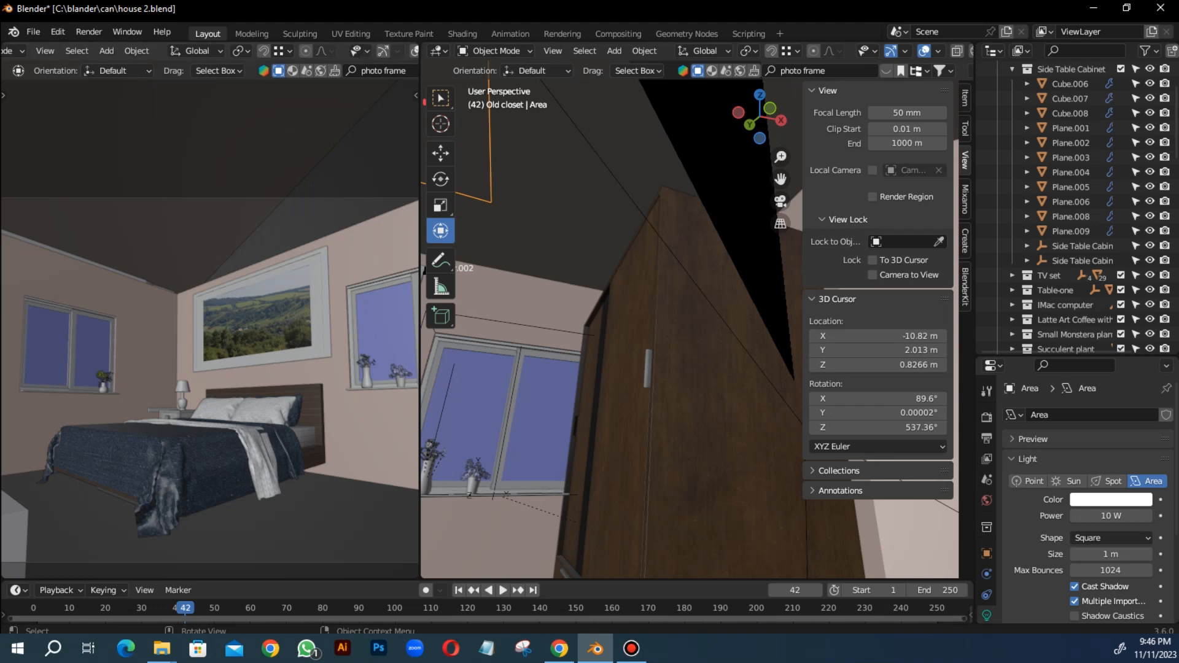
pyautogui.click(357, 50)
pyautogui.moveTo(553, 332); pyautogui.dragTo(669, 363, button='middle')
pyautogui.click(324, 51)
# Step: Position the area light beneath the ceiling over the bed, with a 2.19 m size and 200 W power
pyautogui.moveTo(615, 332); pyautogui.dragTo(639, 325, button='middle')
pyautogui.moveTo(576, 158); pyautogui.dragTo(707, 170)
pyautogui.moveTo(430, 145); pyautogui.dragTo(510, 152)
pyautogui.moveTo(590, 203); pyautogui.dragTo(566, 184, button='middle')
pyautogui.moveTo(630, 166); pyautogui.dragTo(780, 123)
pyautogui.moveTo(780, 123); pyautogui.dragTo(676, 104, button='middle')
pyautogui.moveTo(626, 289); pyautogui.dragTo(683, 282, button='middle')
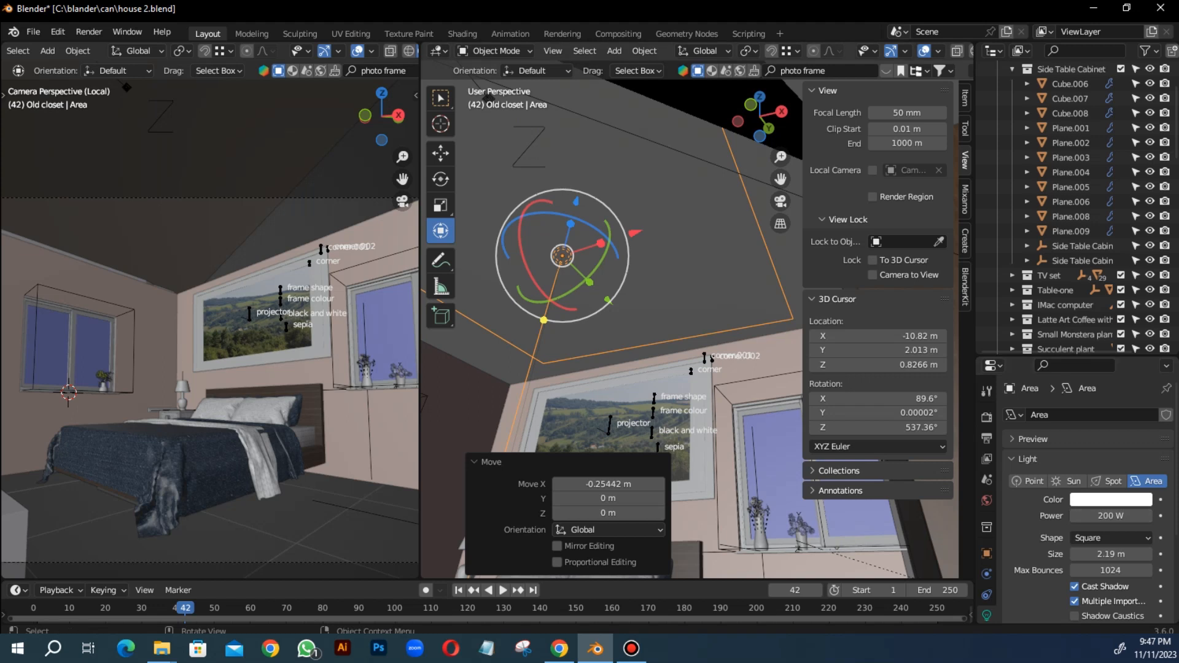
# Step: Switch the camera viewport to Rendered shading and set the area light's power to 50 W
pyautogui.press('z')
pyautogui.click(338, 284)
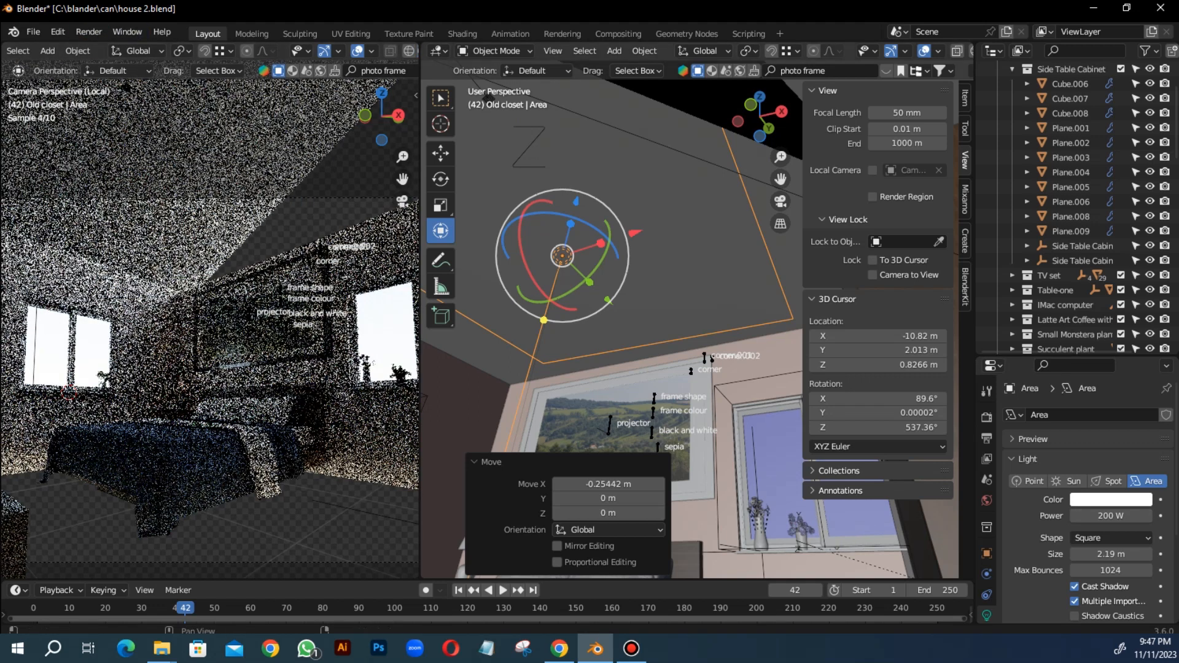
pyautogui.click(1111, 516)
pyautogui.click(1110, 516)
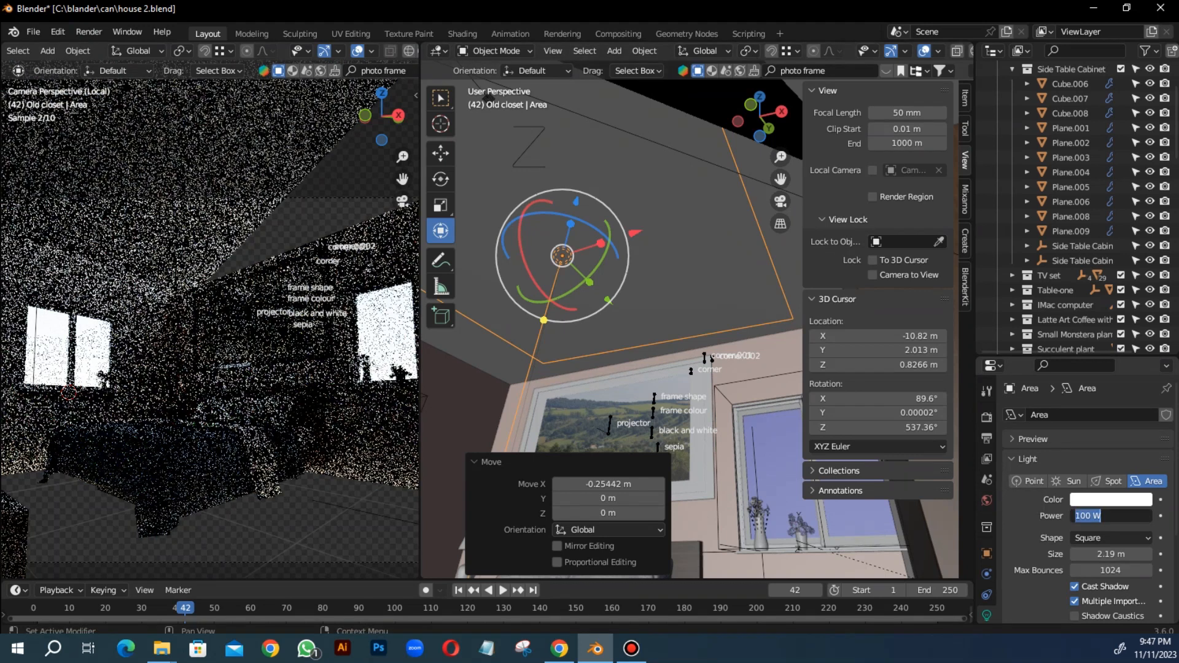
pyautogui.write('50')
pyautogui.press('Return')
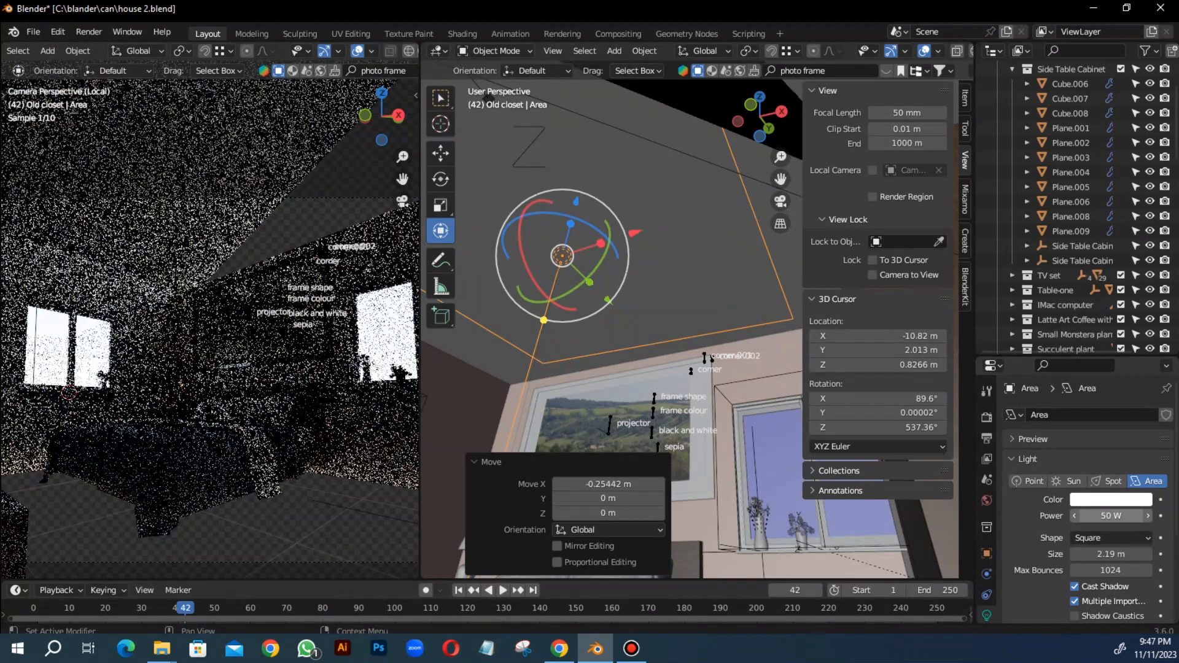
# Step: Adjust the area light's height under the bedroom ceiling, ending with a 0.21995 m move up along Z
pyautogui.moveTo(575, 199); pyautogui.dragTo(573, 208)
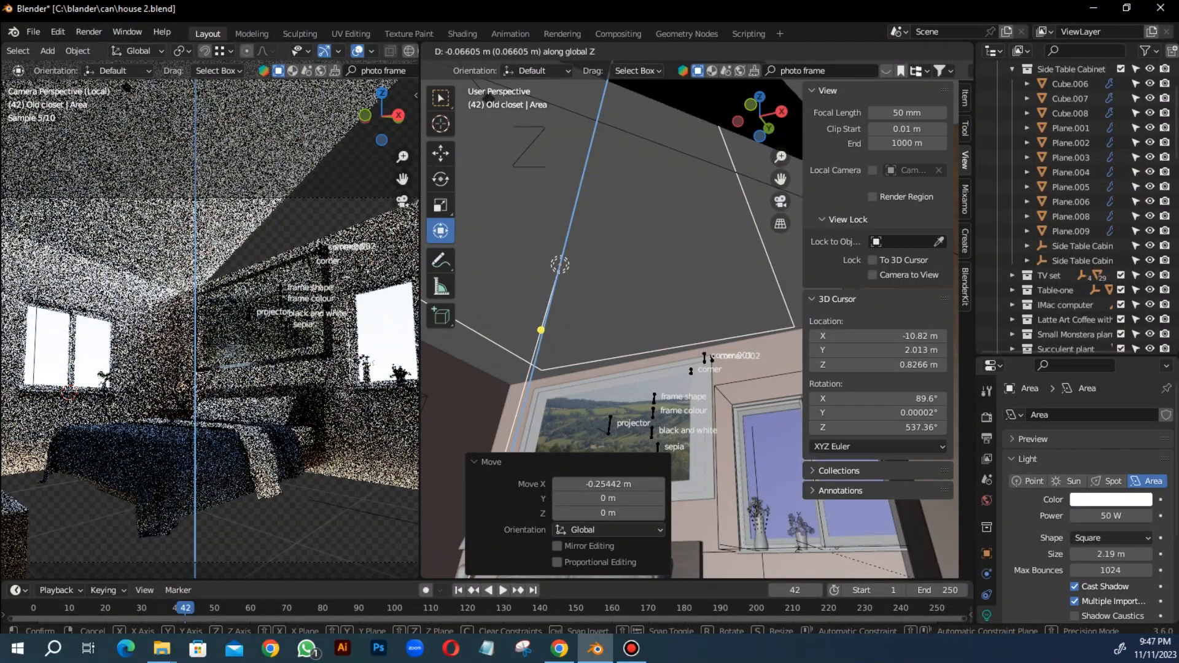
pyautogui.moveTo(559, 265); pyautogui.dragTo(559, 269)
pyautogui.moveTo(584, 172); pyautogui.dragTo(582, 177)
pyautogui.scroll(-4, 210, 329)
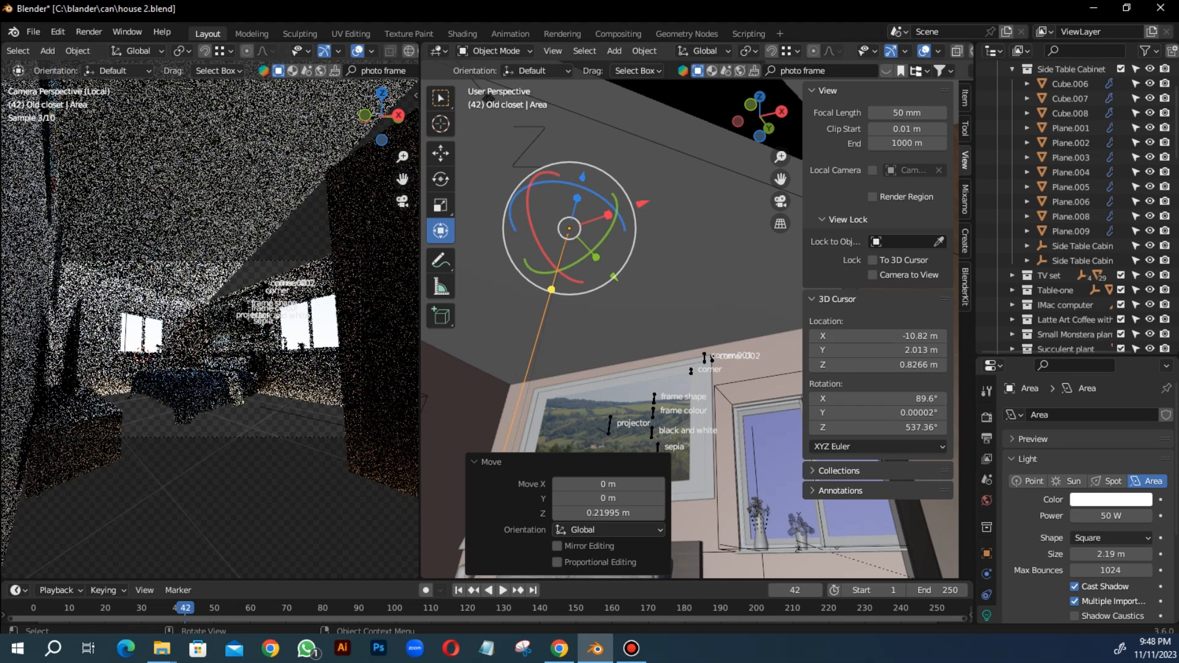
# Step: Examine the ceiling plane in Edit Mode from the camera view, with the camera viewport out of Rendered shading, and return to Object Mode
pyautogui.scroll(-1, 696, 329)
pyautogui.moveTo(676, 308); pyautogui.dragTo(755, 301, button='middle')
pyautogui.scroll(-1, 697, 329)
pyautogui.scroll(1, 696, 329)
pyautogui.moveTo(676, 307); pyautogui.dragTo(722, 325, button='middle')
pyautogui.scroll(-1, 697, 330)
pyautogui.scroll(1, 697, 329)
pyautogui.click(614, 246)
pyautogui.press('Tab')
pyautogui.moveTo(645, 320); pyautogui.dragTo(744, 350, button='middle')
pyautogui.press('KP_0')
pyautogui.scroll(-10, 689, 330)
pyautogui.scroll(-3, 690, 329)
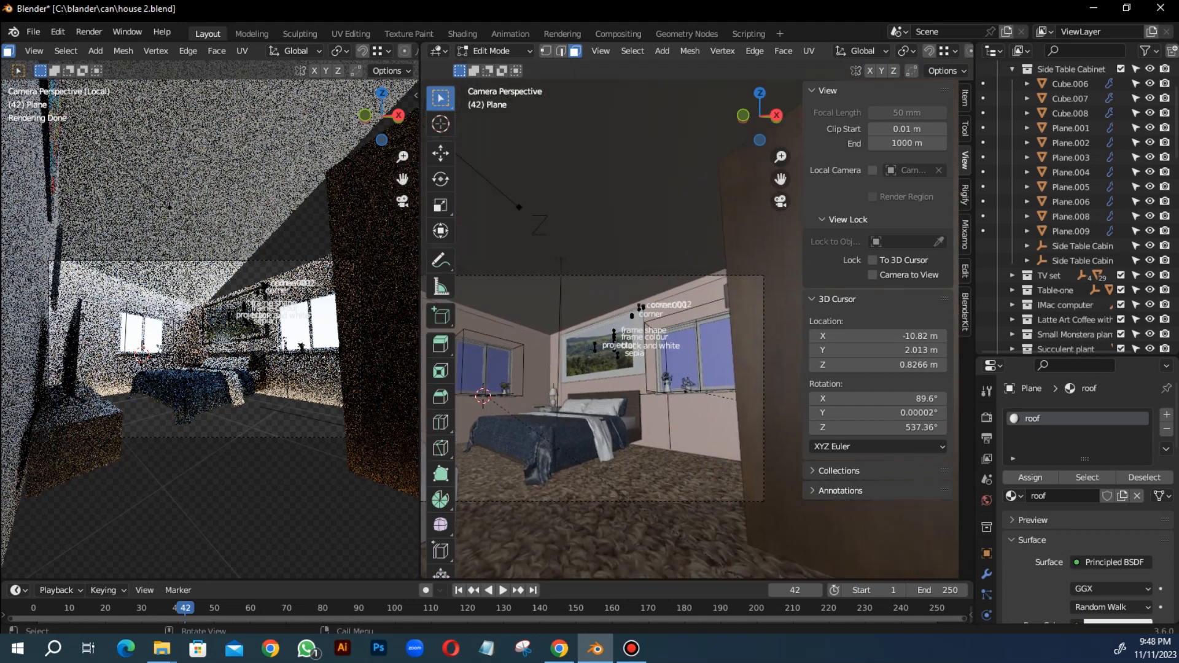
pyautogui.press('z')
pyautogui.press('Tab')
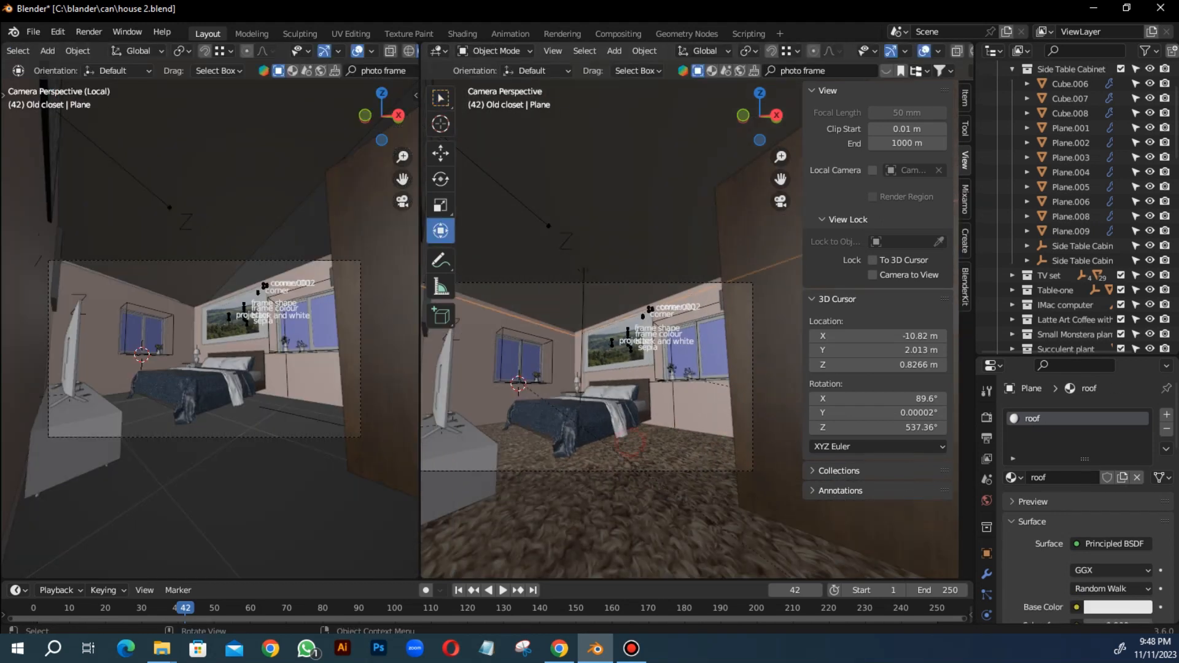
pyautogui.click(608, 504)
pyautogui.moveTo(608, 430); pyautogui.dragTo(651, 393, button='middle')
pyautogui.scroll(-6, 689, 329)
pyautogui.press('g')
pyautogui.press('x')
pyautogui.press('Escape')
# Step: Exit local view in the camera viewport, return it to the camera's perspective and switch it to Rendered shading
pyautogui.scroll(3, 209, 330)
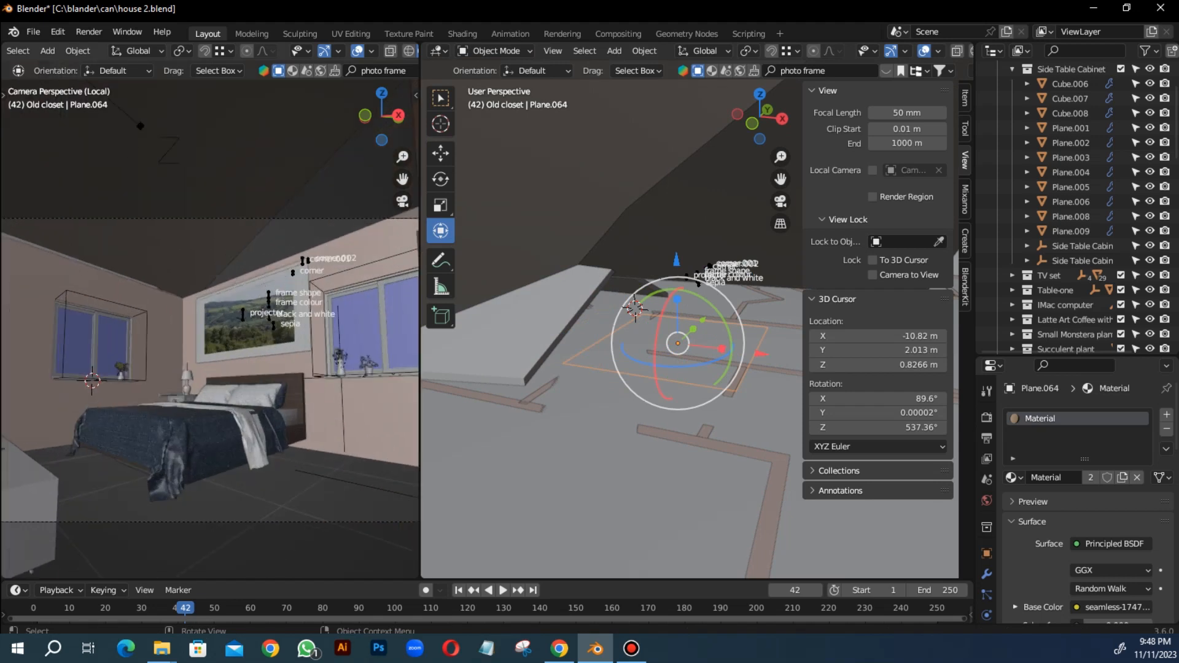
pyautogui.press('KP_Divide')
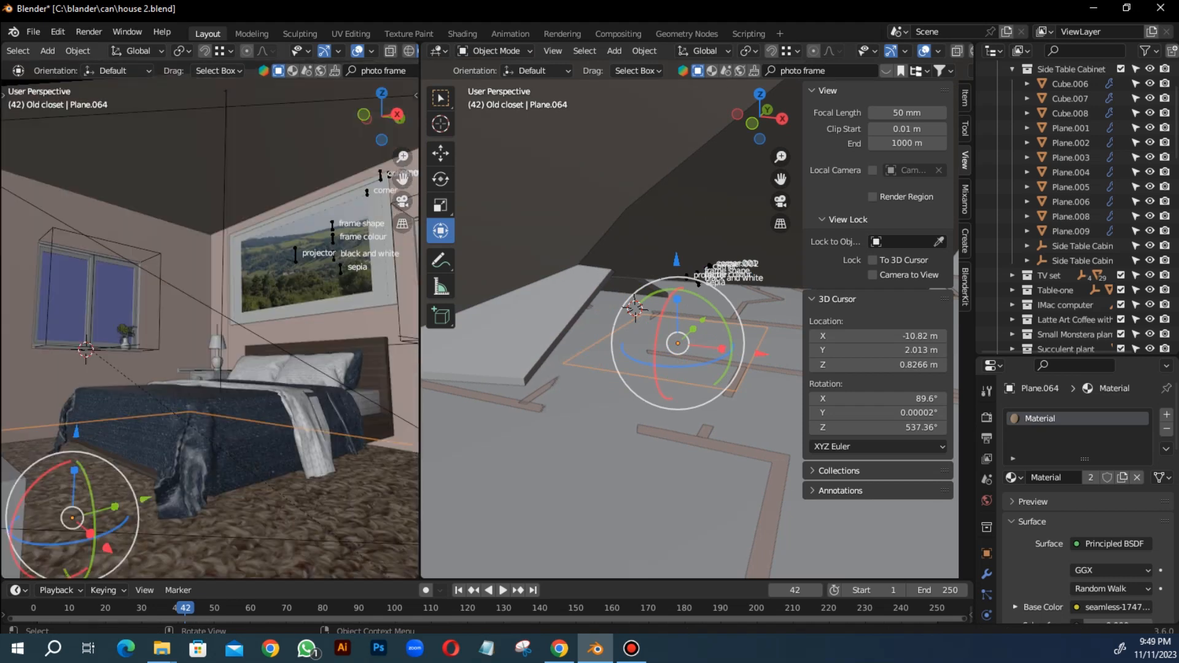
pyautogui.press('KP_0')
pyautogui.scroll(-7, 242, 339)
pyautogui.scroll(2, 242, 339)
pyautogui.press('z')
pyautogui.click(243, 254)
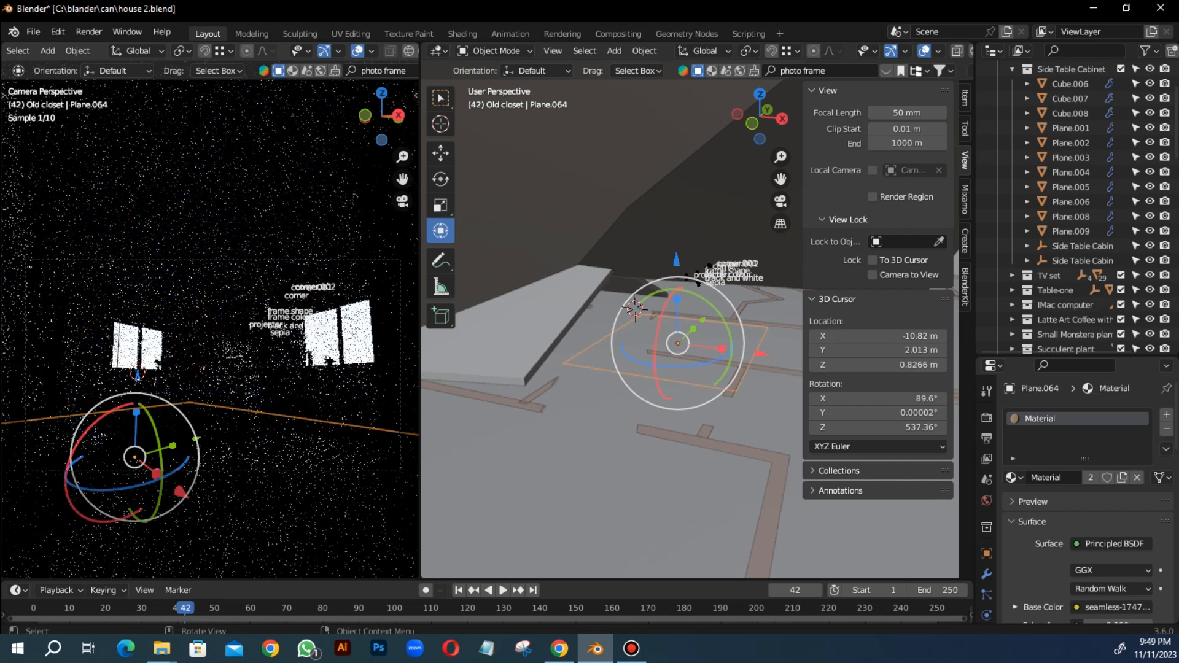
# Step: Try to lower the carpet floor plane by 2.0661 m along Z
pyautogui.moveTo(676, 261); pyautogui.dragTo(678, 319)
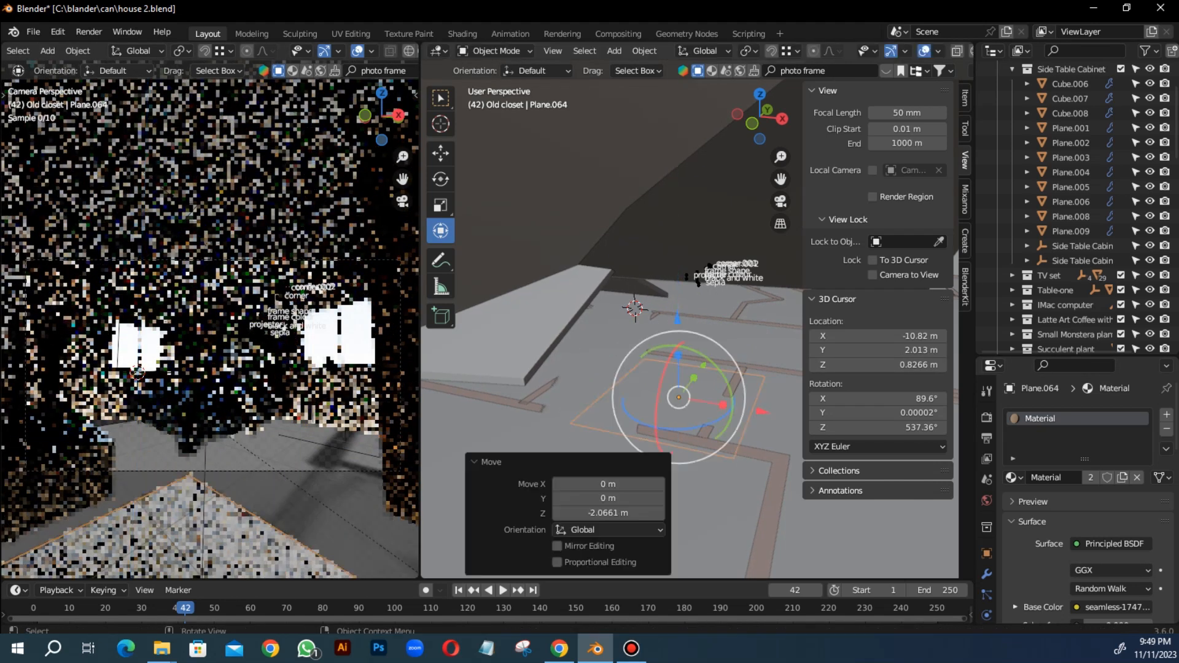
pyautogui.moveTo(678, 433); pyautogui.dragTo(620, 461, button='middle')
pyautogui.hotkey('ctrl', 'z')
# Step: Select the area light and lower it 0.085395 m along Z
pyautogui.click(618, 237)
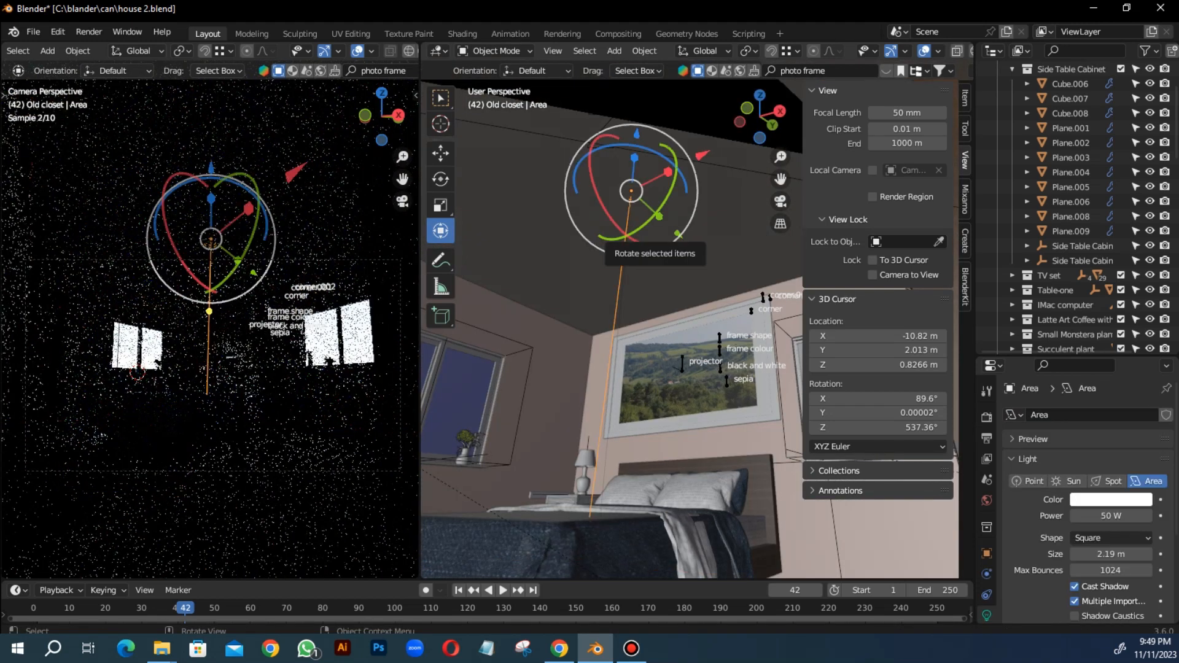
pyautogui.press('g')
pyautogui.press('z')
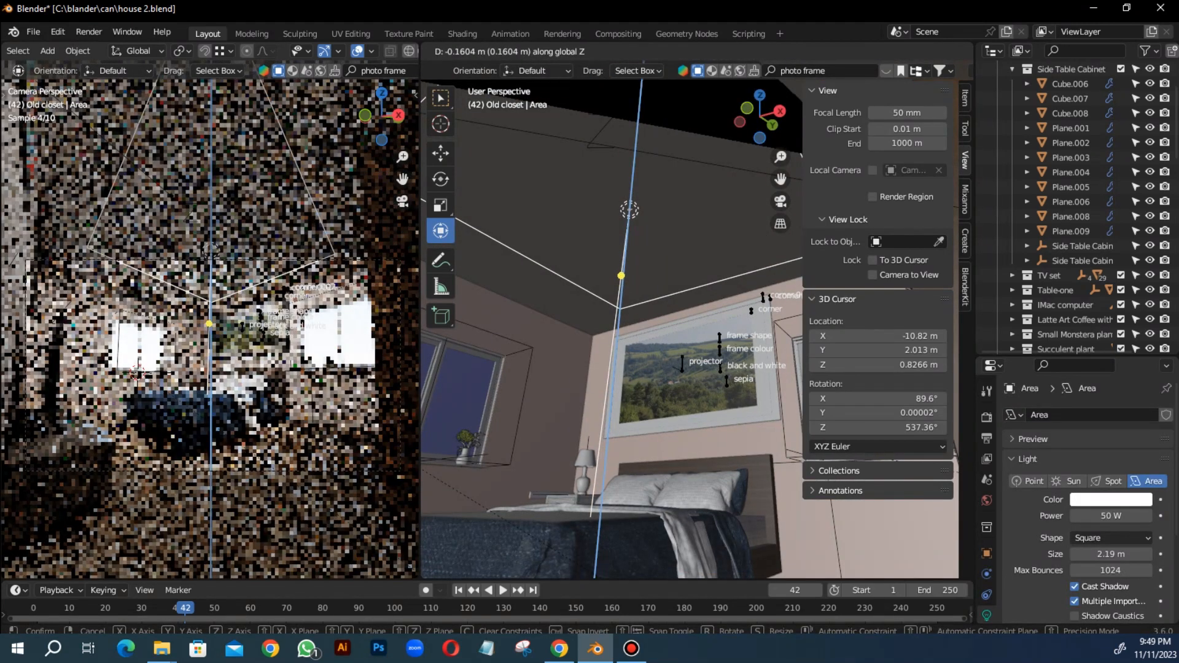
pyautogui.click(630, 201)
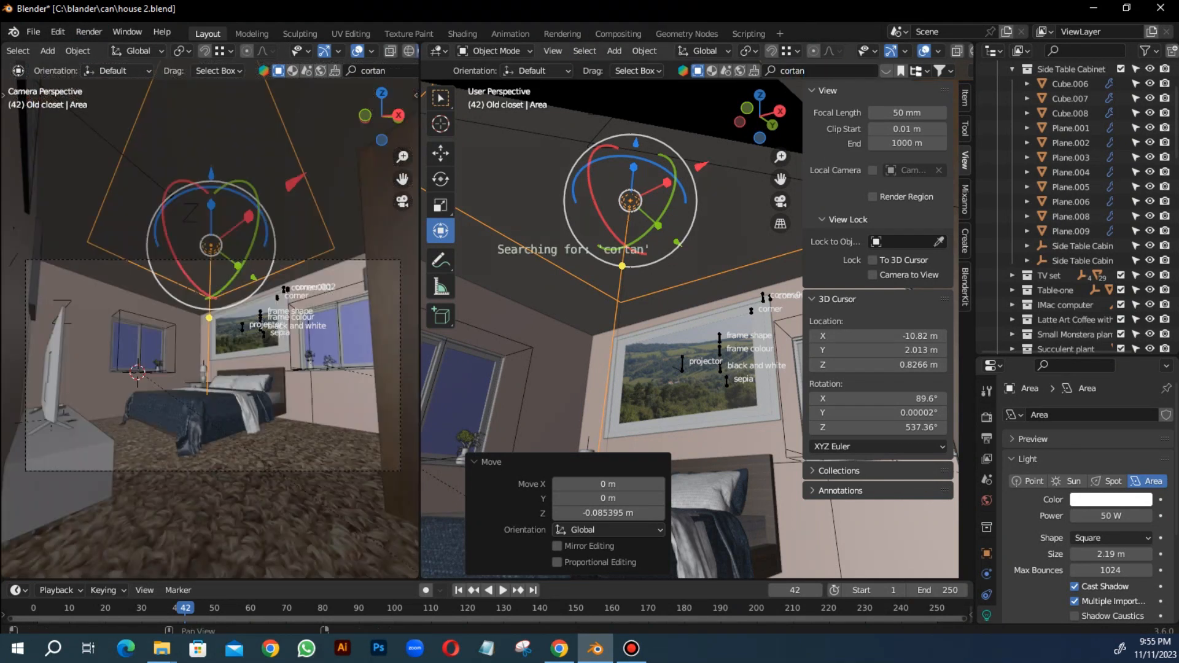
# Step: Widen the modelling viewport and search the BlenderKit models for window curtains with "windows", "windows cortain", "cortain" and "curtain"
pyautogui.click(886, 71)
pyautogui.moveTo(420, 202); pyautogui.dragTo(246, 203)
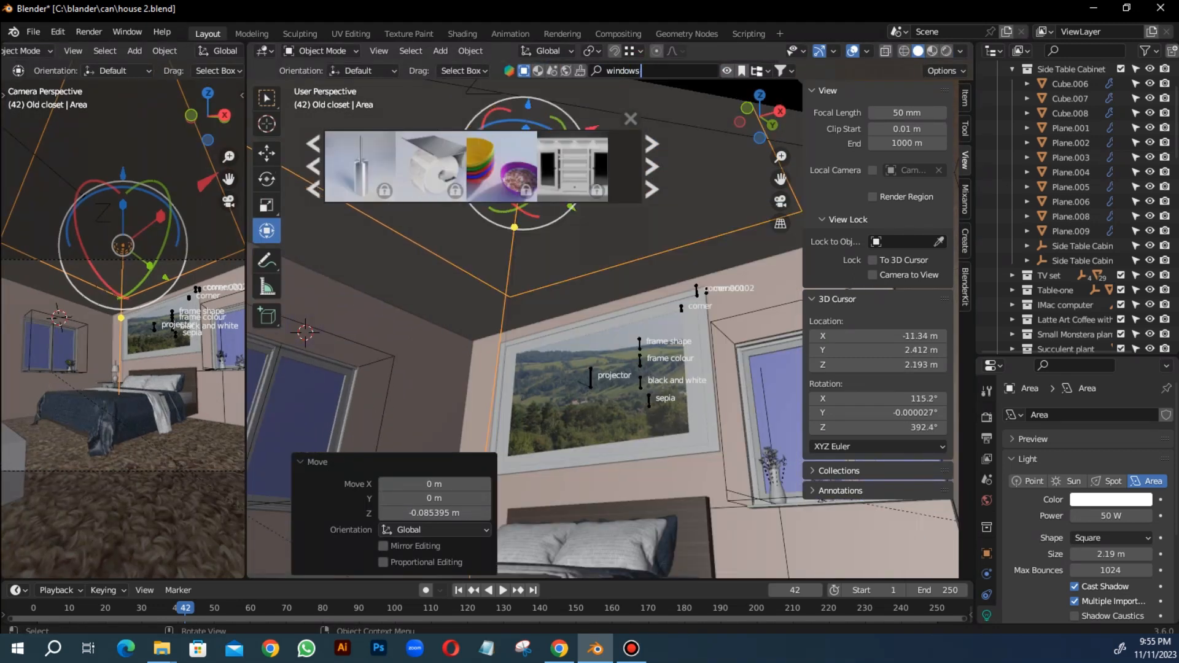
pyautogui.click(652, 166)
pyautogui.click(651, 167)
pyautogui.click(640, 71)
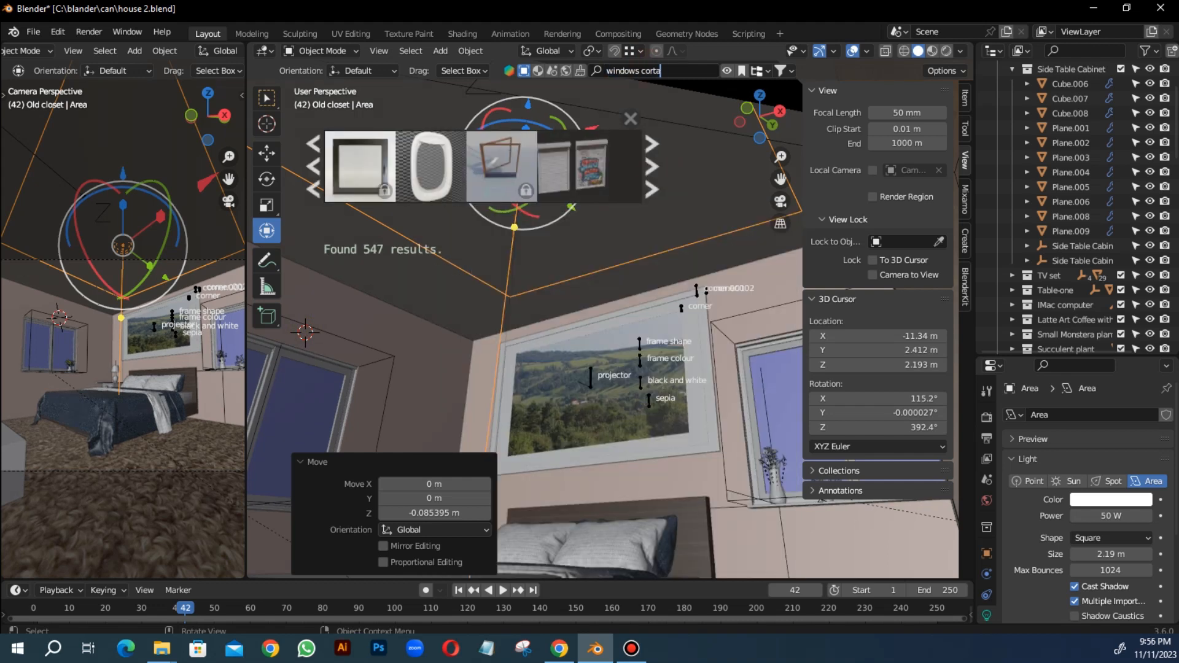
pyautogui.click(639, 67)
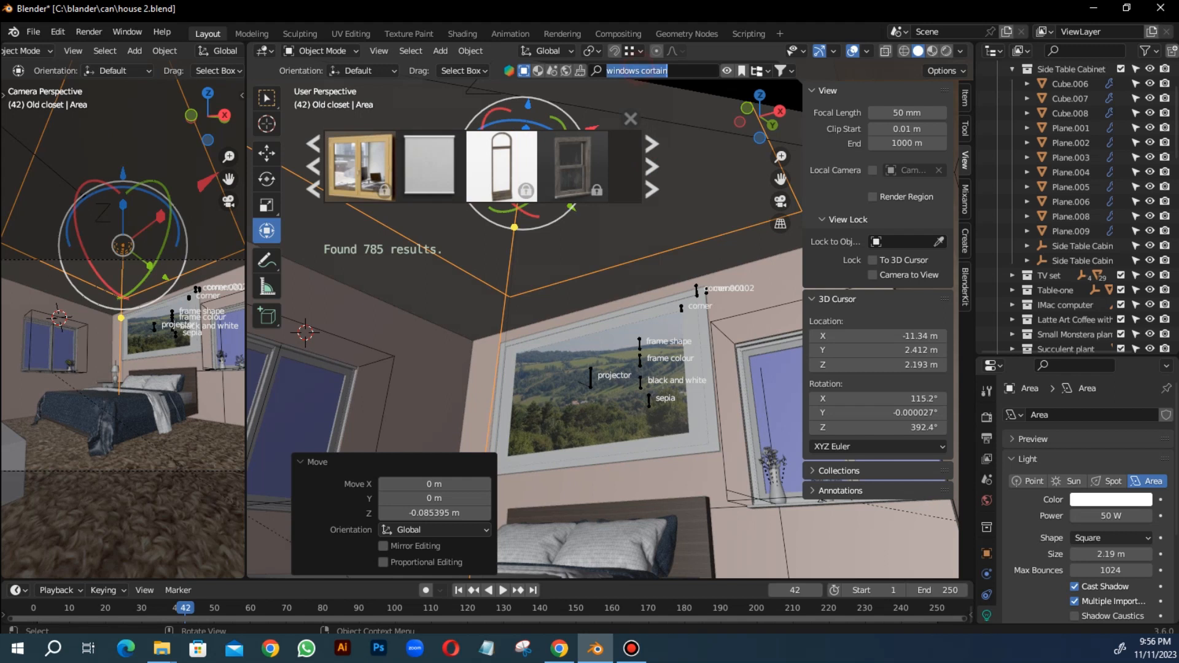
pyautogui.click(652, 160)
pyautogui.click(652, 160)
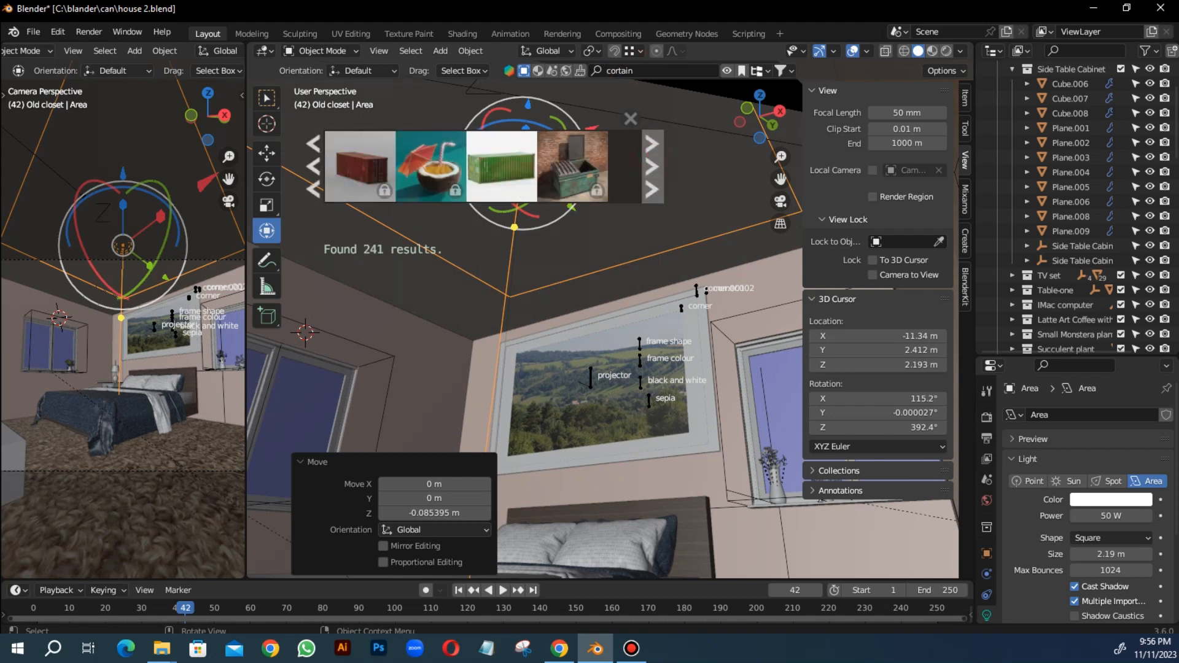
pyautogui.click(652, 160)
pyautogui.press('Return')
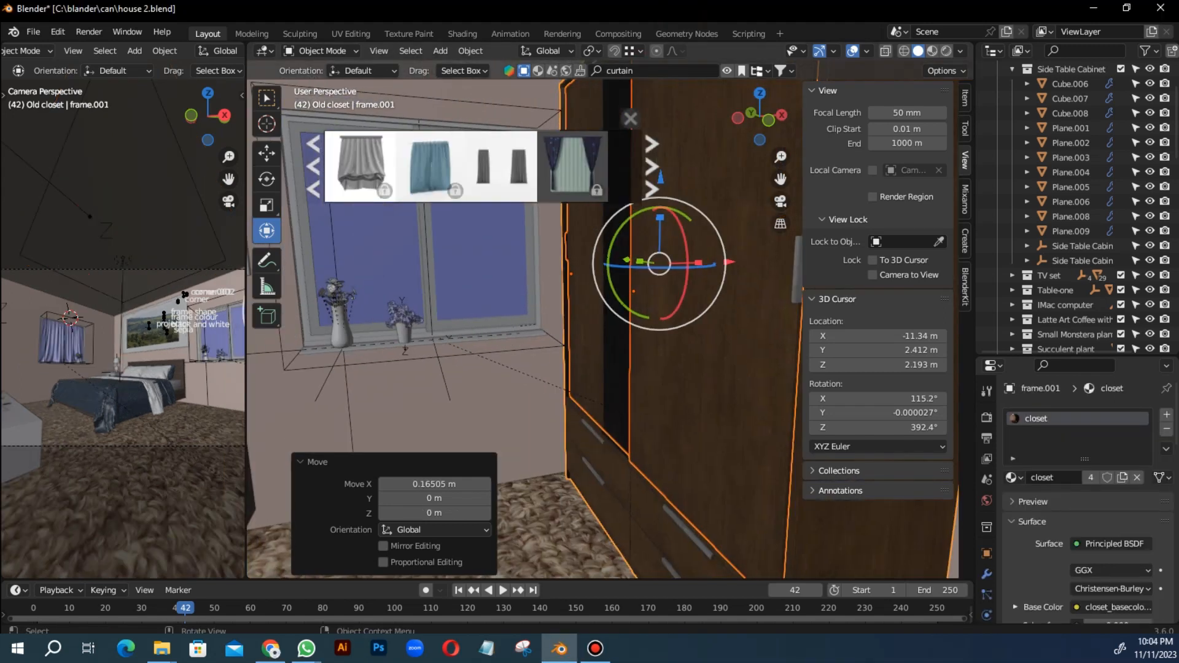
# Step: Snap the 3D cursor to the sill of the window near the closet and place a duplicate of the translucent curtain there
pyautogui.hotkey('shift', 's')
pyautogui.click(465, 425)
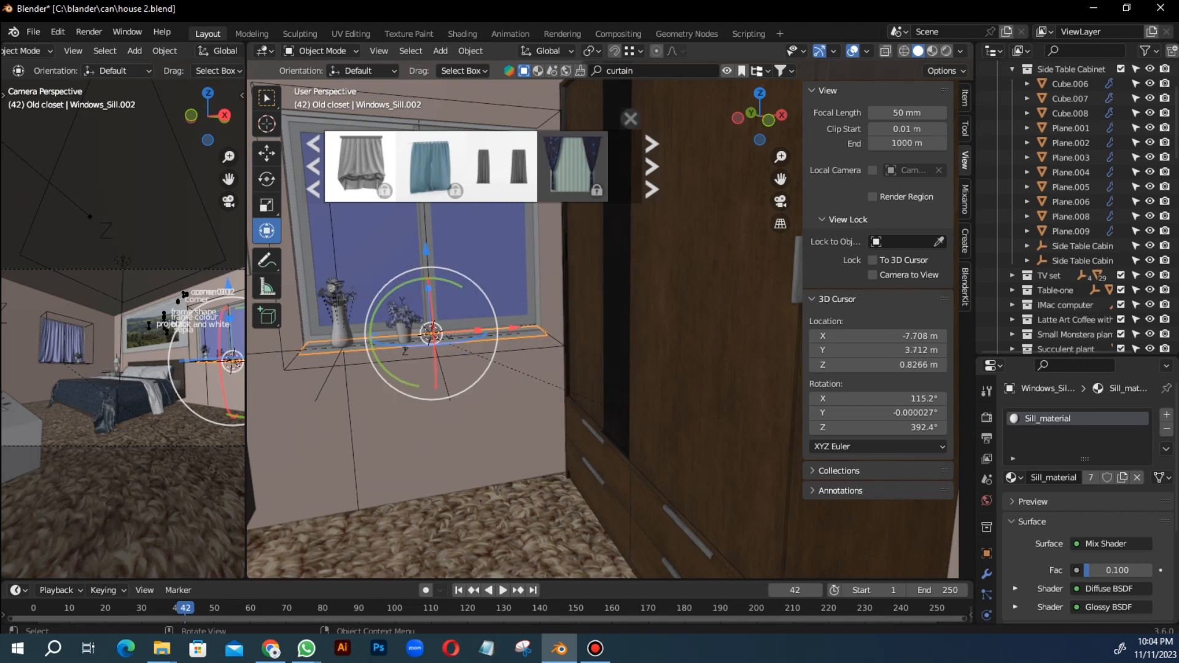
pyautogui.moveTo(467, 362); pyautogui.dragTo(430, 369, button='middle')
pyautogui.click(64, 340)
pyautogui.hotkey('shift', 'd')
pyautogui.rightClick(481, 348)
pyautogui.hotkey('shift', 's')
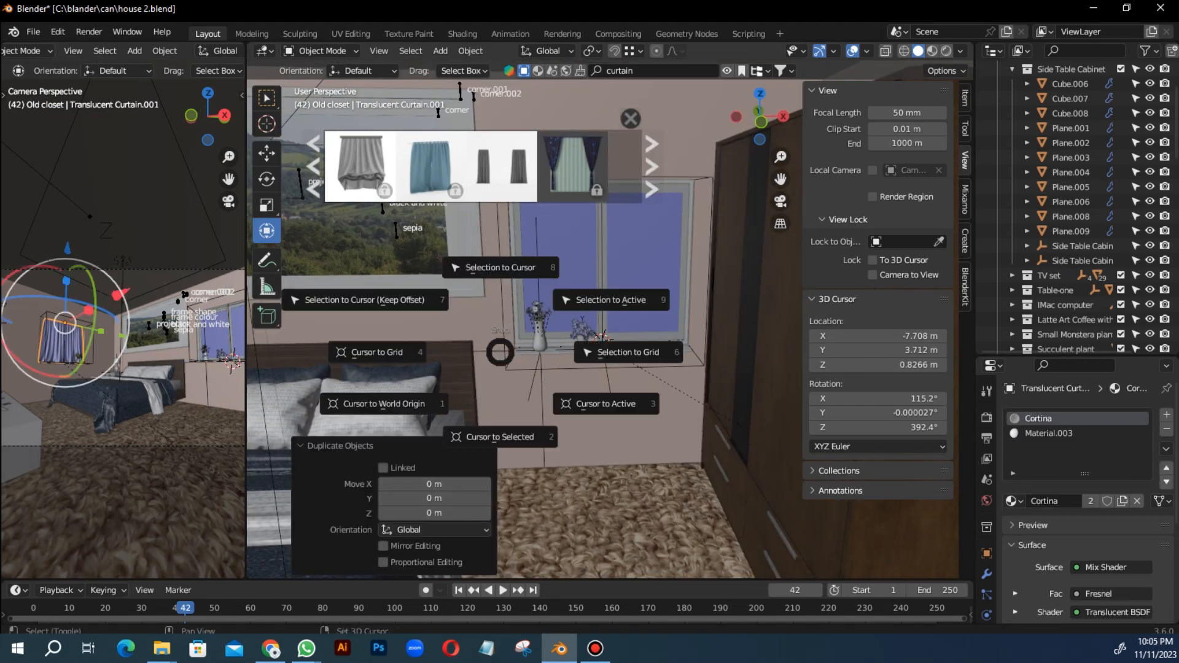
pyautogui.click(487, 266)
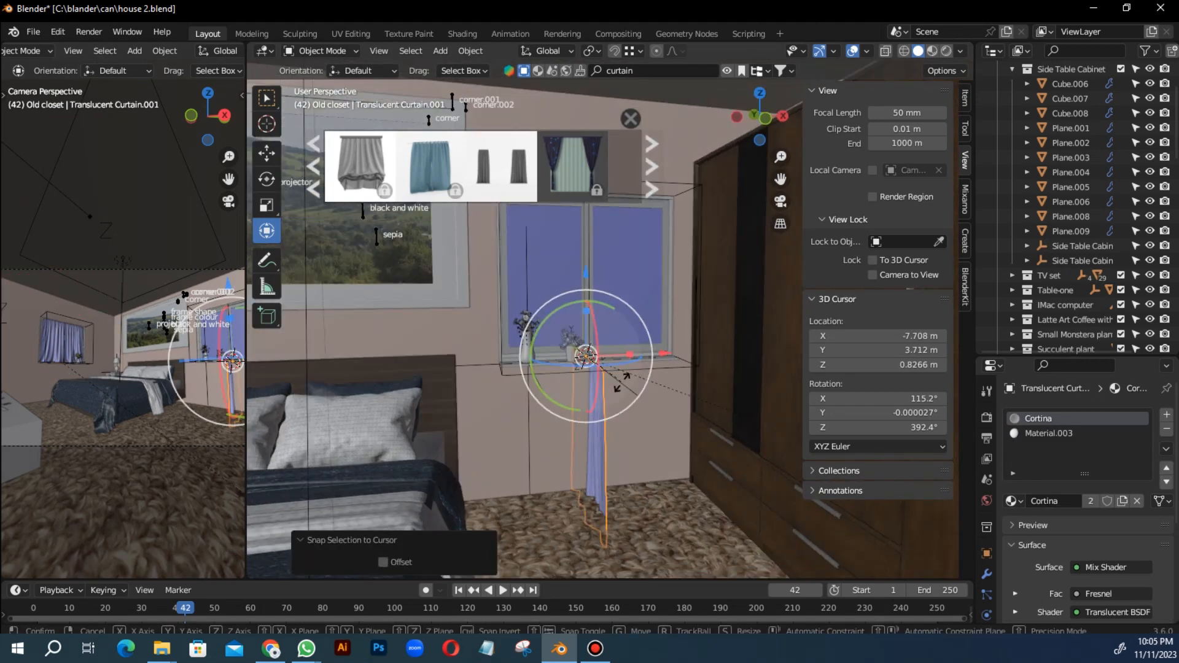
# Step: Rotate the duplicated curtain 90° about Z and shift it about -0.09 m along Y
pyautogui.press('r')
pyautogui.press('z')
pyautogui.press('9')
pyautogui.press('Return')
pyautogui.press('g')
pyautogui.press('y')
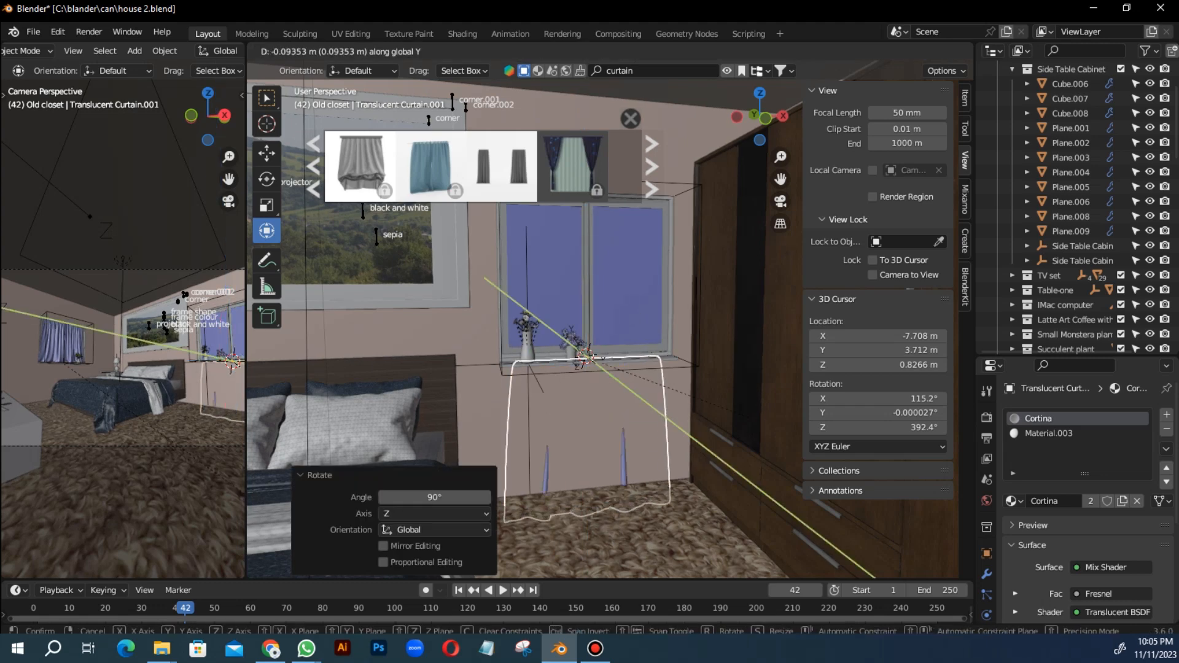
pyautogui.press('Return')
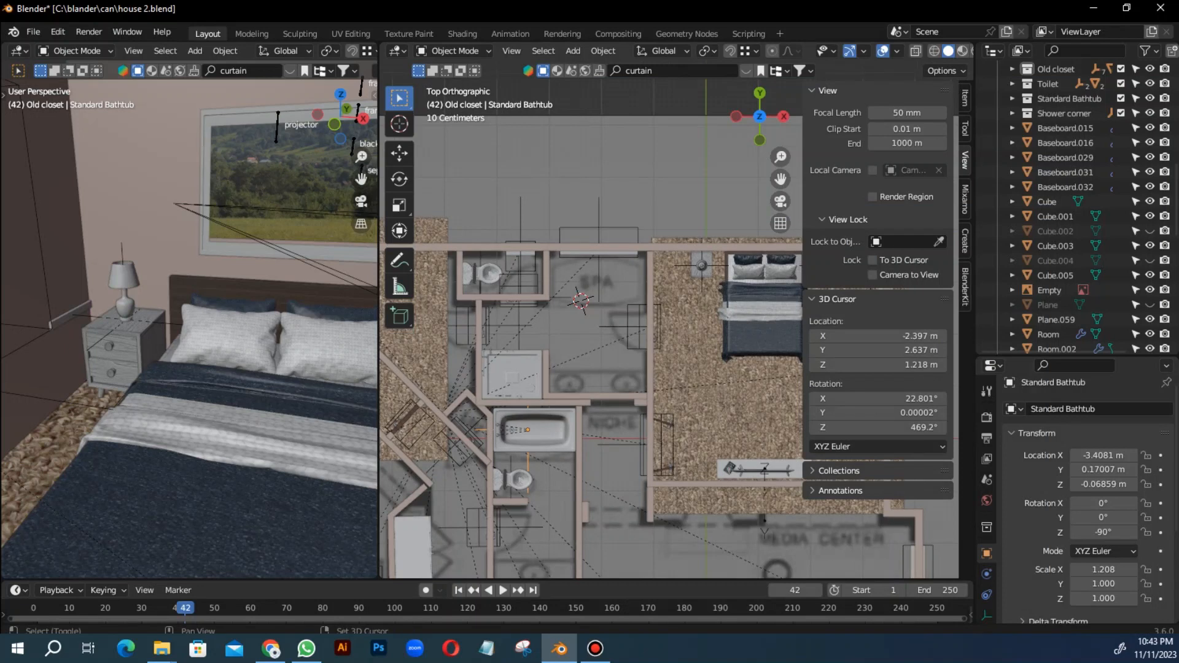
# Step: Select the standard bathtub with its parts and place a duplicate in the spa room, offset 1.204 m in X and 2.8877 m in Y
pyautogui.press('Escape')
pyautogui.scroll(-3, 663, 263)
pyautogui.hotkey('ctrl', 'z')
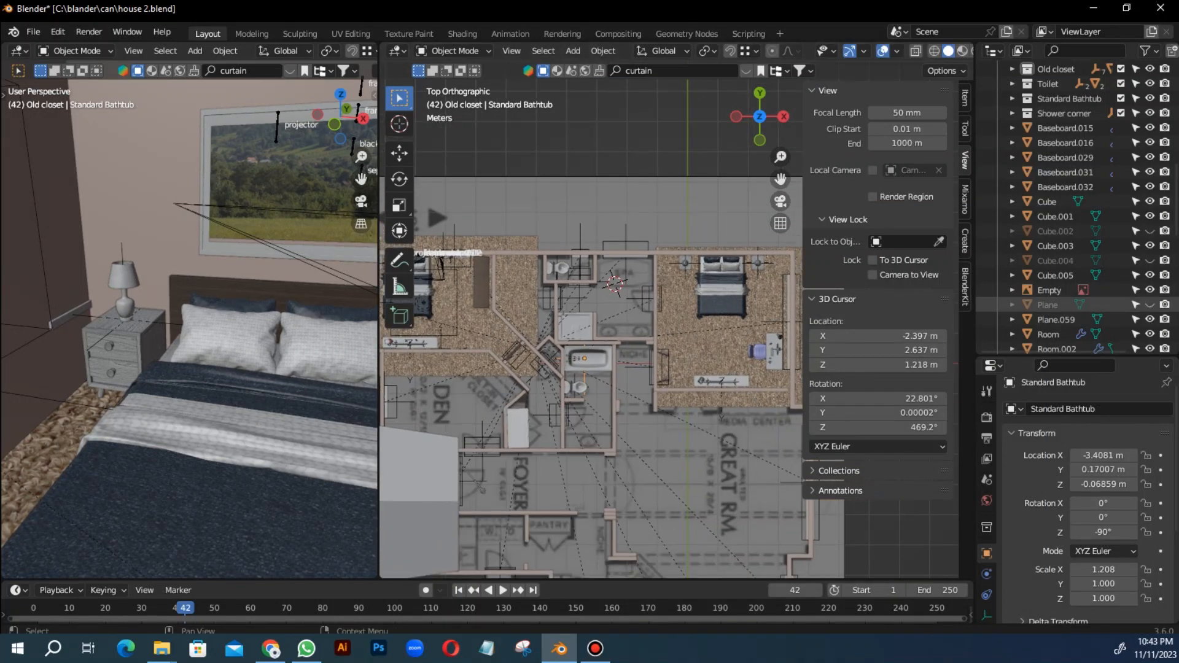
pyautogui.scroll(3, 1059, 208)
pyautogui.rightClick(1059, 212)
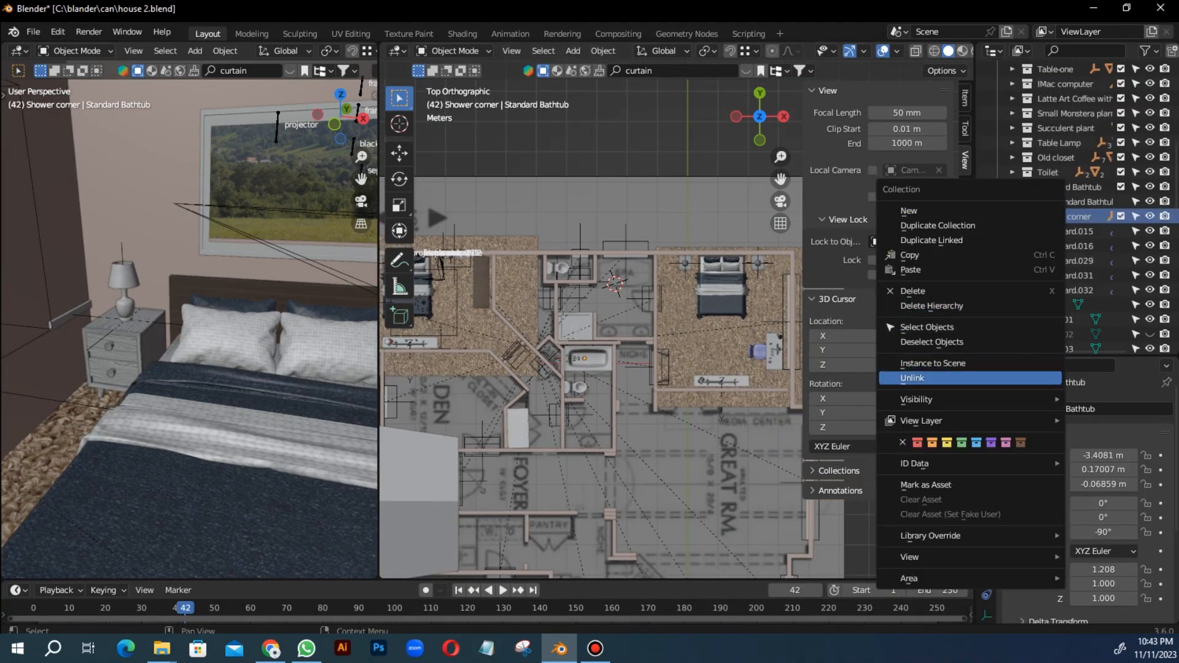
pyautogui.rightClick(1070, 203)
pyautogui.click(1032, 289)
pyautogui.scroll(5, 615, 321)
pyautogui.hotkey('shift', 'd')
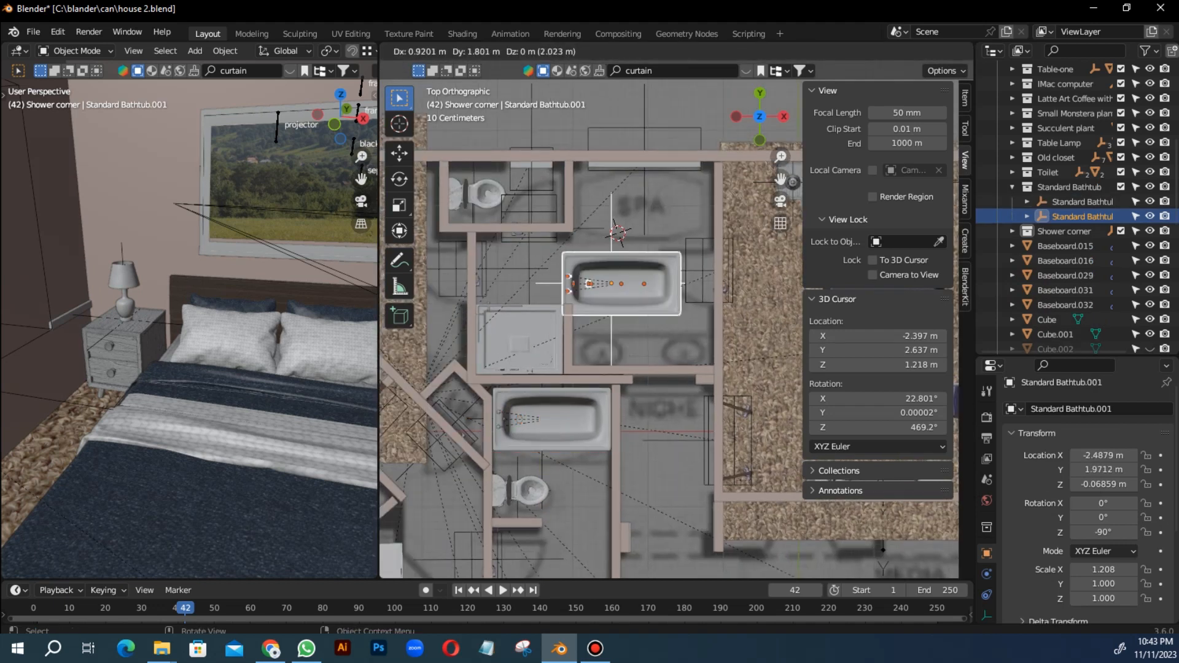
pyautogui.click(692, 202)
# Step: Stretch the duplicated bathtub along X by a factor of 1.151
pyautogui.press('s')
pyautogui.press('x')
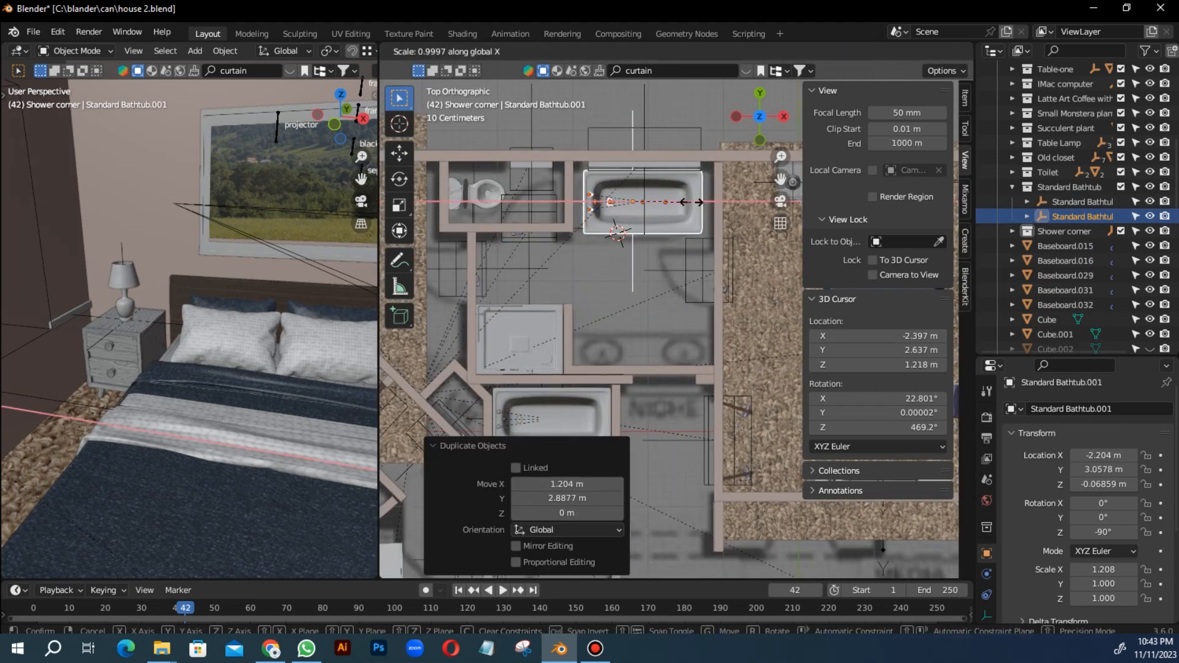
pyautogui.click(701, 201)
pyautogui.moveTo(701, 201); pyautogui.dragTo(494, 375, button='middle')
pyautogui.scroll(2, 494, 374)
# Step: Search the BlenderKit models for "marble shelf" and browse through the results
pyautogui.click(671, 71)
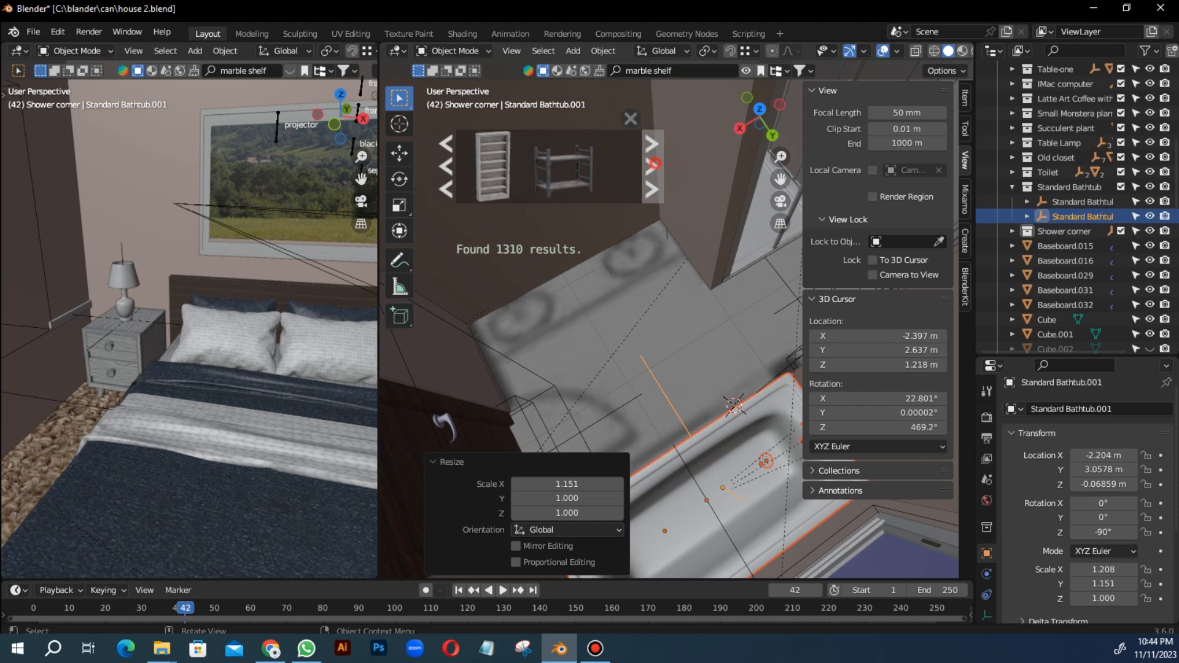
pyautogui.click(652, 161)
pyautogui.click(648, 167)
pyautogui.click(648, 167)
pyautogui.click(648, 168)
pyautogui.click(648, 167)
pyautogui.click(648, 167)
pyautogui.click(649, 167)
pyautogui.click(649, 167)
pyautogui.click(649, 167)
pyautogui.click(648, 167)
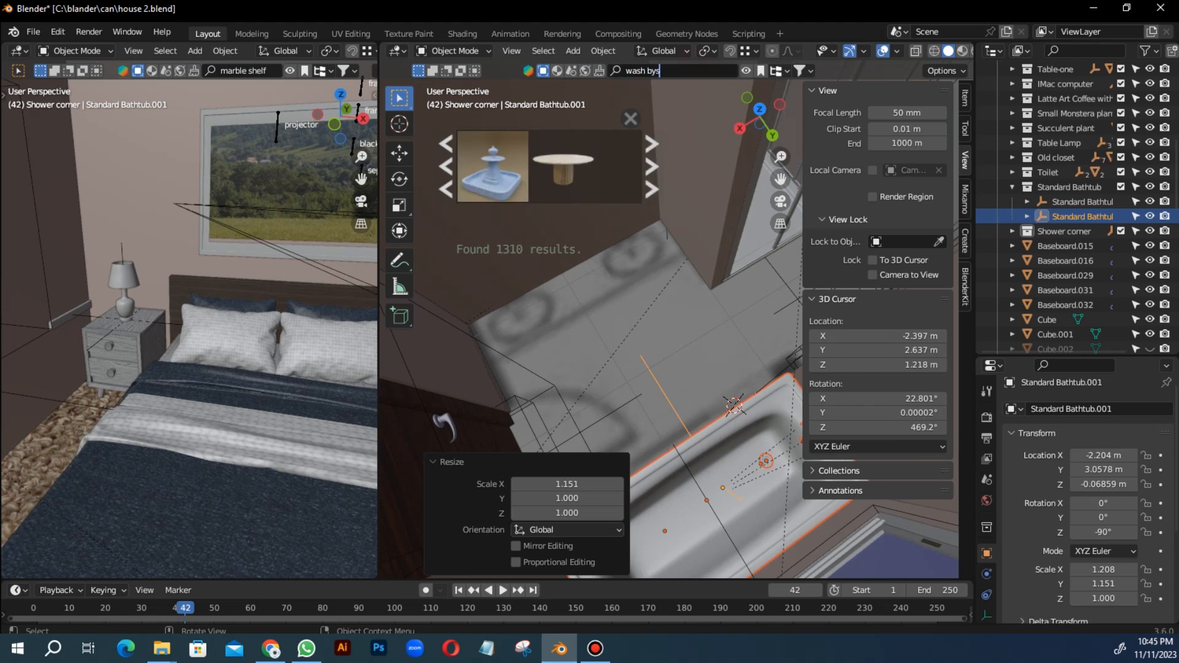
# Step: Search the BlenderKit models for "wash bysan" and add the Wash Me double washbasin to the spa room
pyautogui.click(650, 167)
pyautogui.moveTo(493, 166)
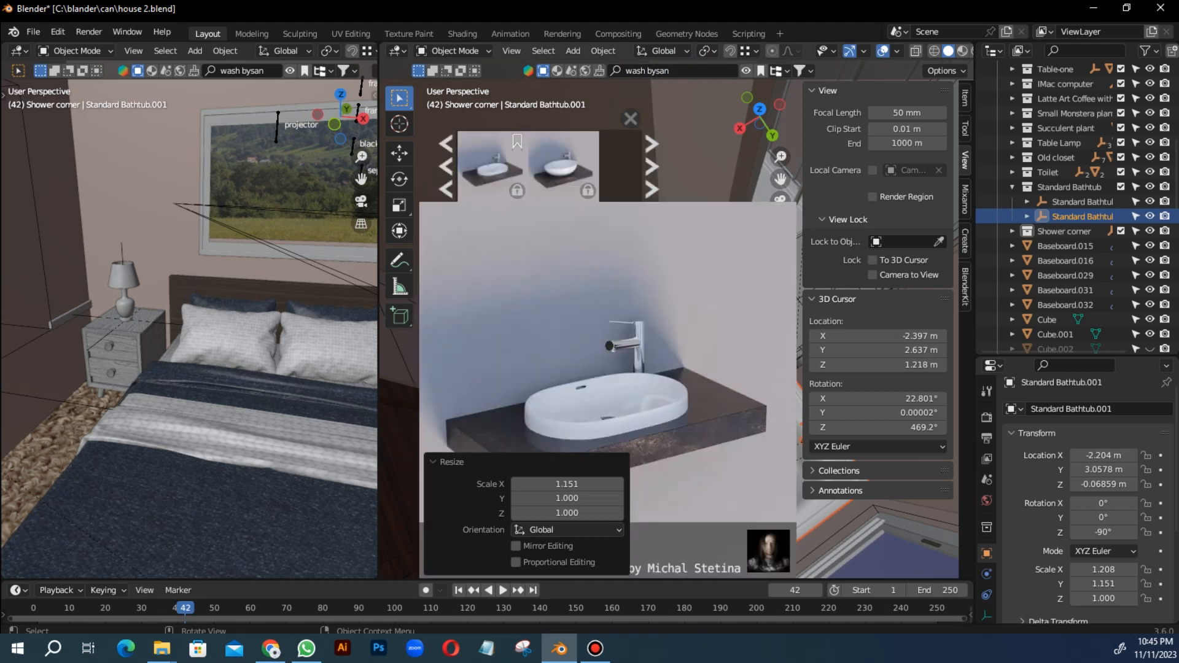
pyautogui.click(651, 167)
pyautogui.click(652, 167)
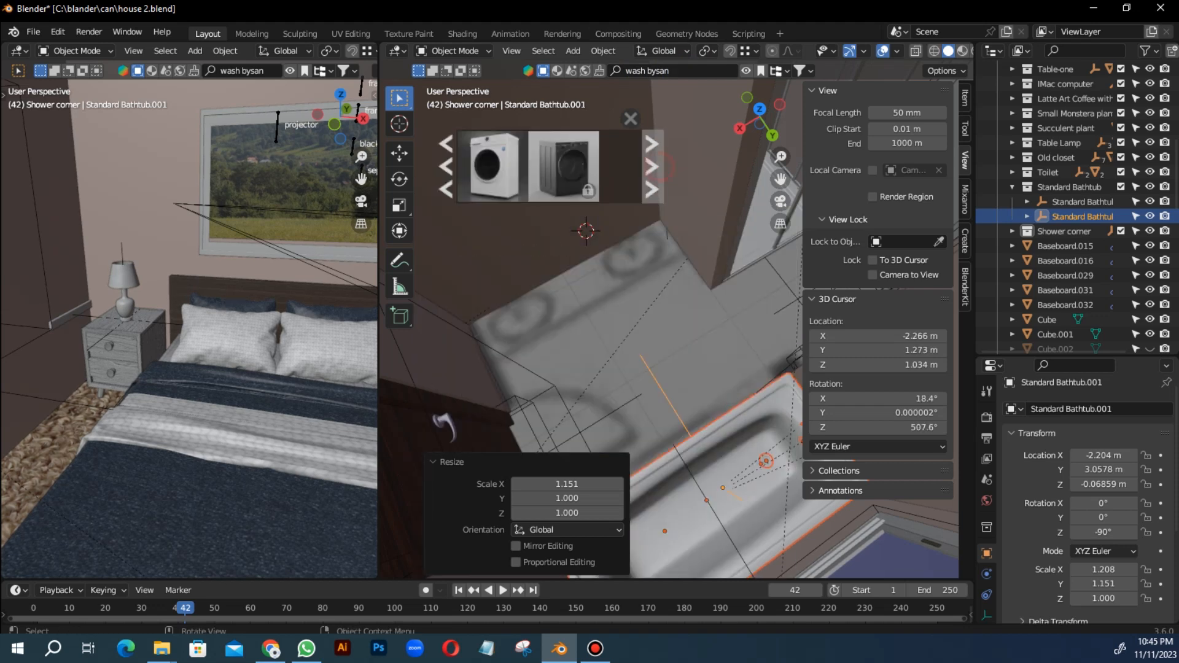
pyautogui.click(651, 166)
pyautogui.moveTo(492, 165)
pyautogui.click(651, 166)
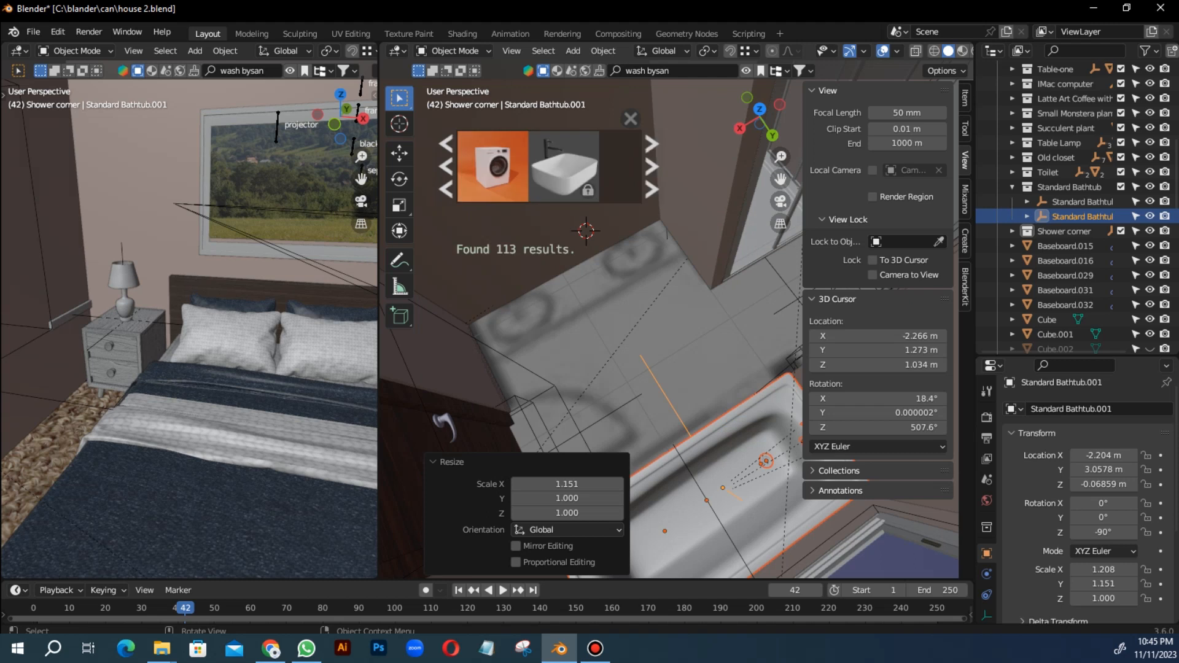
pyautogui.click(492, 166)
pyautogui.moveTo(614, 369); pyautogui.dragTo(573, 264, button='middle')
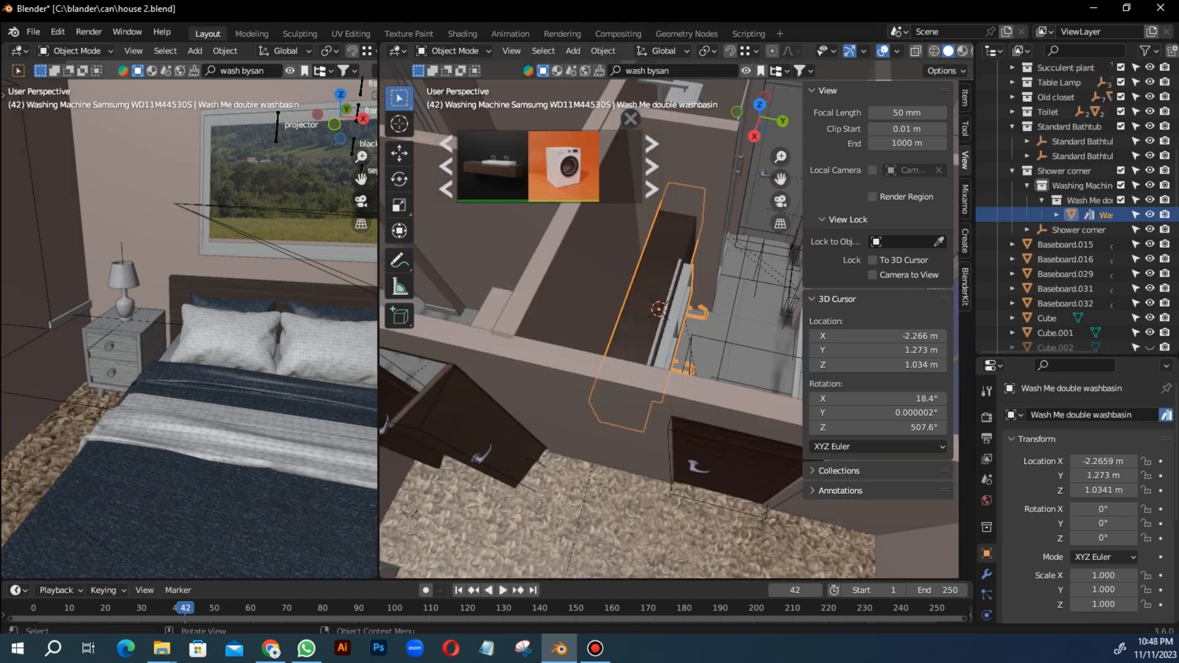
# Step: Rotate the double washbasin 90° about X and 180° about Z
pyautogui.moveTo(608, 276); pyautogui.dragTo(650, 362, button='middle')
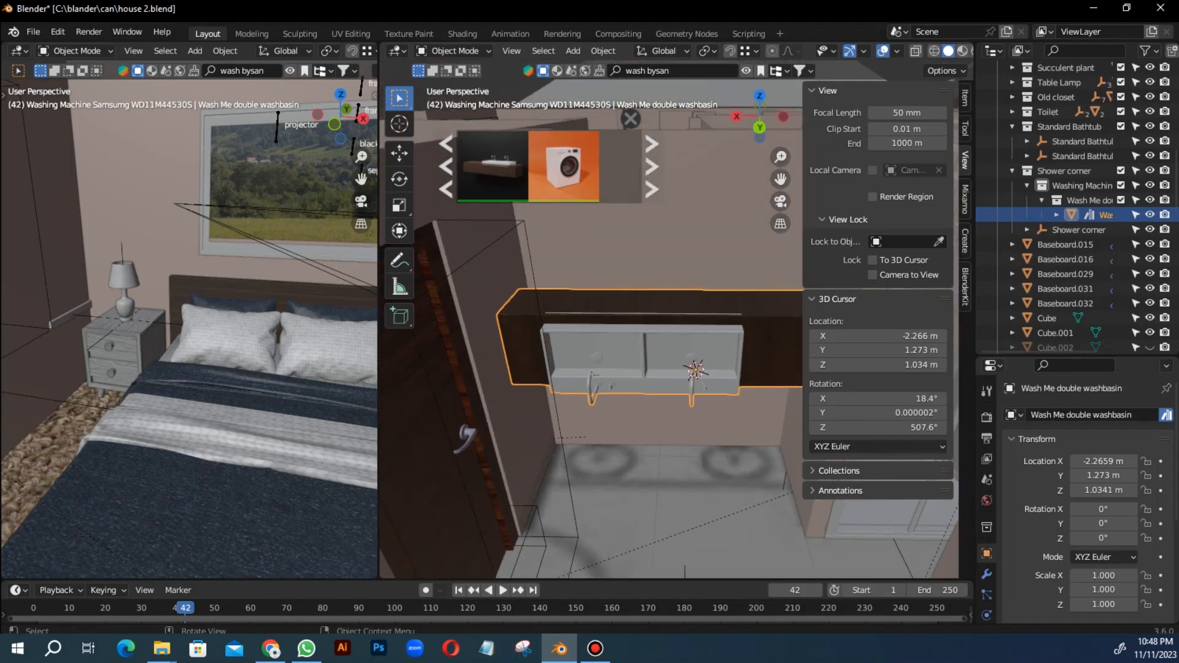
pyautogui.press('r')
pyautogui.press('0')
pyautogui.press('Return')
pyautogui.write('rz180')
pyautogui.press('Return')
# Step: Scale the double washbasin to 0.784 in the top view and position it along the wall opposite the bathtub
pyautogui.moveTo(650, 362); pyautogui.dragTo(570, 372, button='middle')
pyautogui.press('KP_7')
pyautogui.scroll(4, 570, 372)
pyautogui.scroll(-3, 570, 373)
pyautogui.press('s')
pyautogui.press('x')
pyautogui.press('Escape')
pyautogui.press('s')
pyautogui.click(629, 326)
pyautogui.keyDown('shift'); pyautogui.moveTo(629, 325); pyautogui.dragTo(637, 299, button='middle'); pyautogui.keyUp('shift')
pyautogui.press('g')
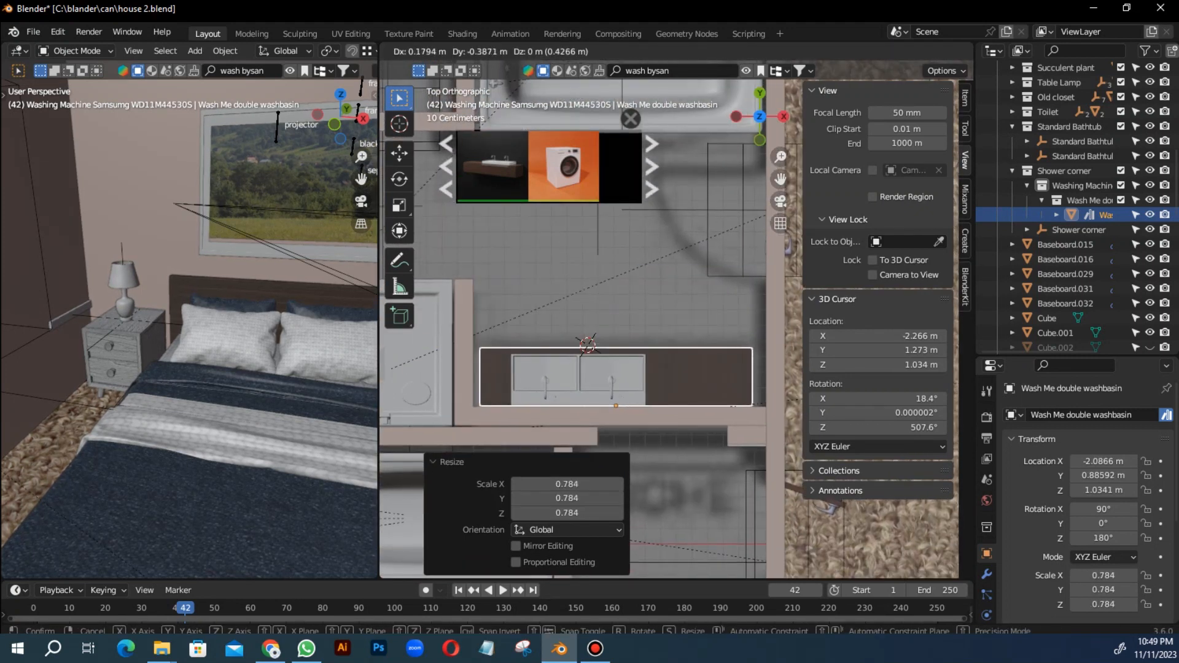
pyautogui.press('Escape')
# Step: Select the door panel near the bathtub and swing it open to -51.276° about Z
pyautogui.moveTo(762, 424); pyautogui.dragTo(749, 282, button='middle')
pyautogui.scroll(4, 656, 320)
pyautogui.click(529, 319)
pyautogui.moveTo(529, 319); pyautogui.dragTo(559, 344, button='middle')
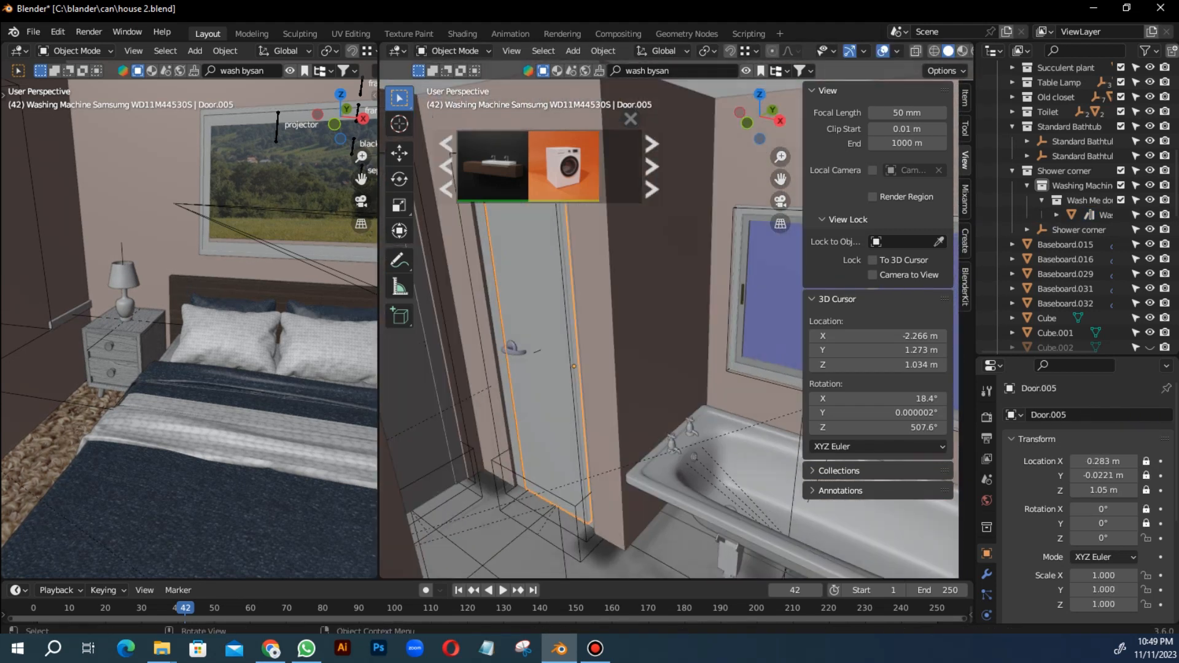
pyautogui.press('r')
pyautogui.press('z')
pyautogui.click(707, 407)
# Step: Place the 3D cursor in the spa bathroom and add a mesh plane there in the top view
pyautogui.moveTo(706, 407); pyautogui.dragTo(700, 430, button='middle')
pyautogui.hotkey('shift', 'a')
pyautogui.keyDown('shift'); pyautogui.rightClick(645, 387); pyautogui.keyUp('shift')
pyautogui.scroll(-5, 614, 368)
pyautogui.moveTo(614, 368); pyautogui.dragTo(657, 381, button='middle')
pyautogui.click(760, 107)
pyautogui.hotkey('shift', 'a')
pyautogui.moveTo(639, 168)
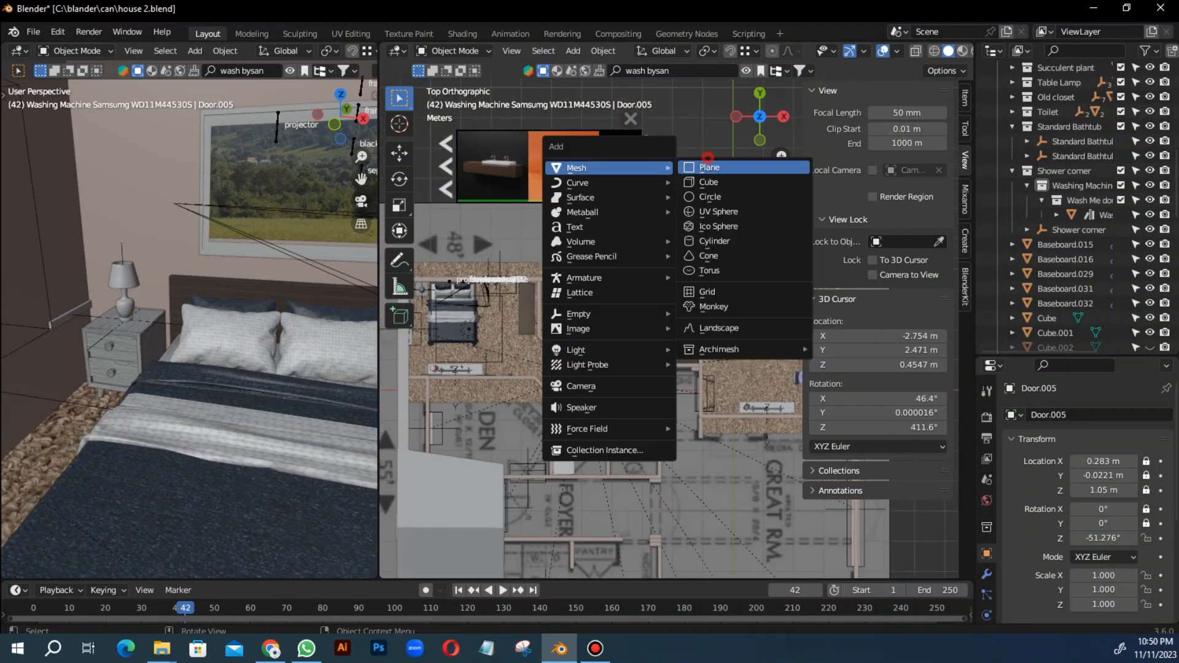
pyautogui.click(710, 168)
# Step: Scale the plane to about 1.887 and position it in the top view to cover the spa bathroom floor
pyautogui.scroll(3, 678, 365)
pyautogui.press('s')
pyautogui.click(685, 378)
pyautogui.press('g')
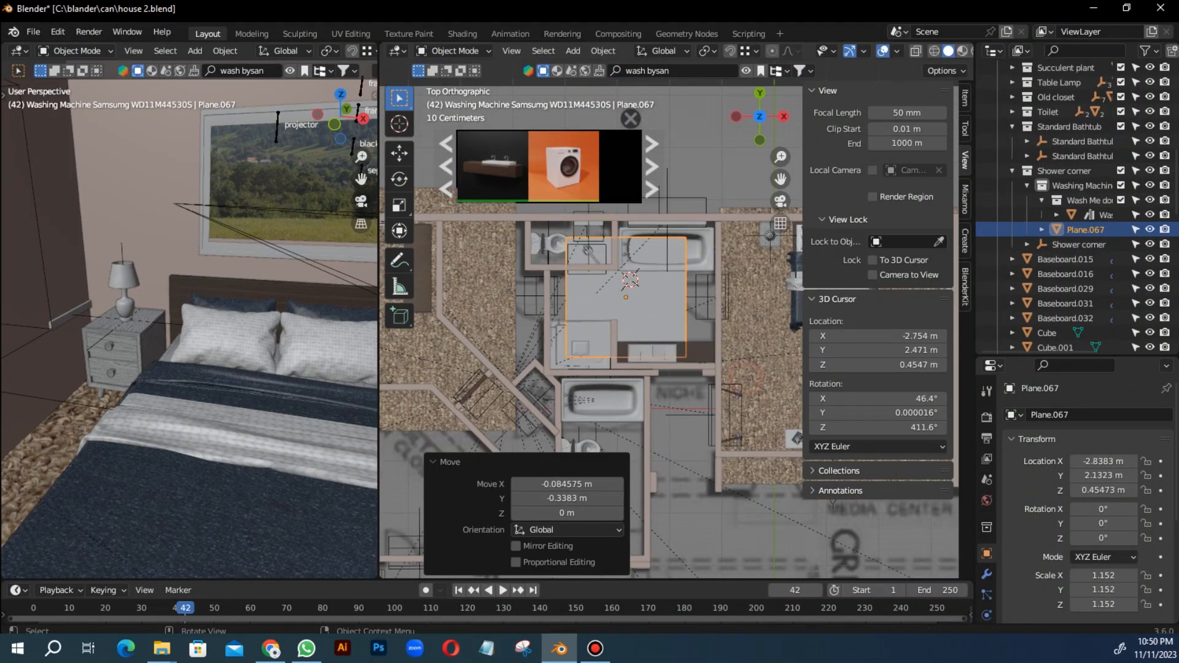
pyautogui.click(715, 385)
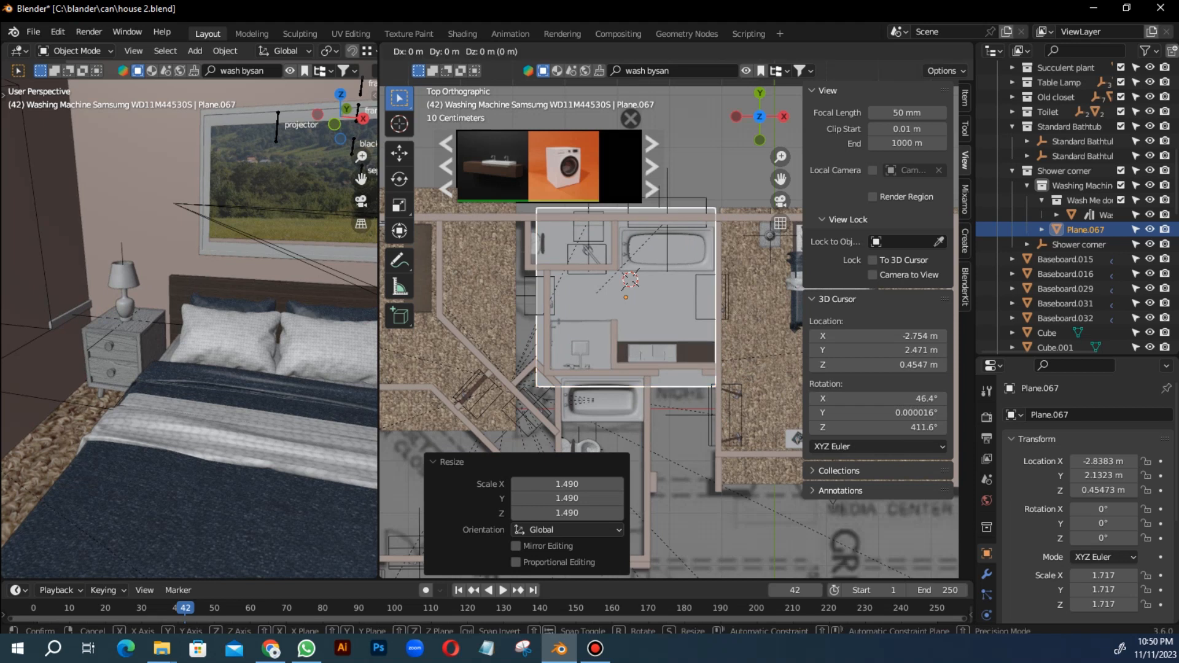
pyautogui.click(751, 378)
# Step: Lower the plane along Z to the bathroom's floor level, at about -0.01 m
pyautogui.moveTo(751, 377); pyautogui.dragTo(675, 295, button='middle')
pyautogui.press('g')
pyautogui.press('z')
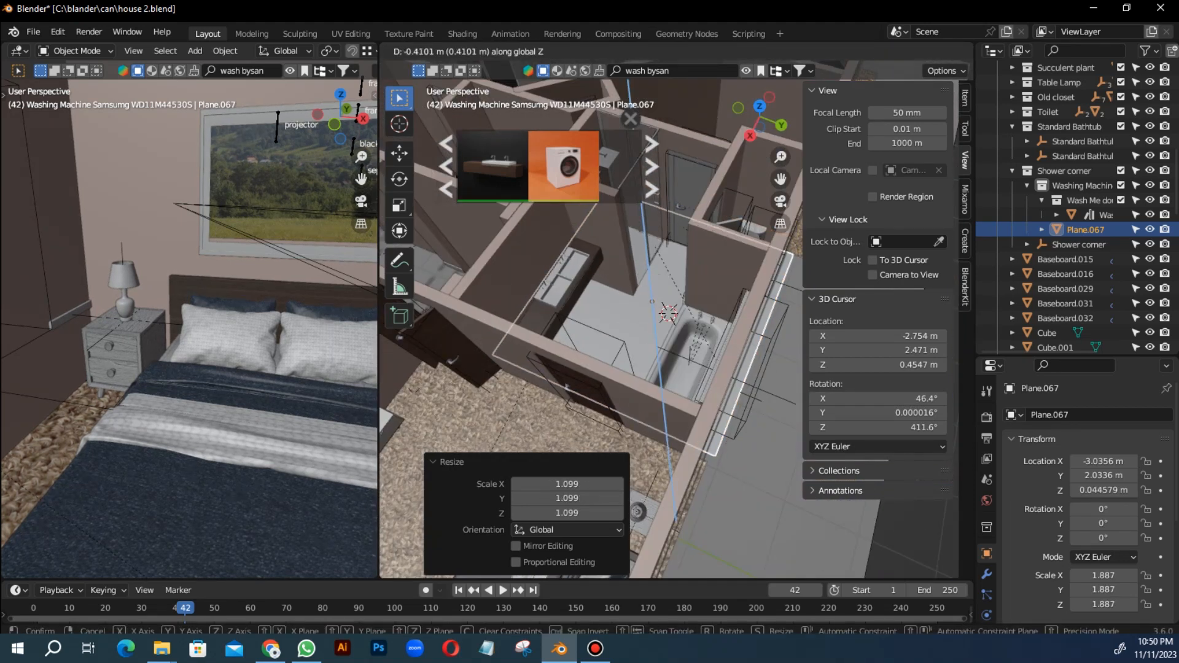
pyautogui.click(676, 369)
pyautogui.scroll(4, 675, 368)
pyautogui.moveTo(676, 467); pyautogui.dragTo(790, 425, button='middle')
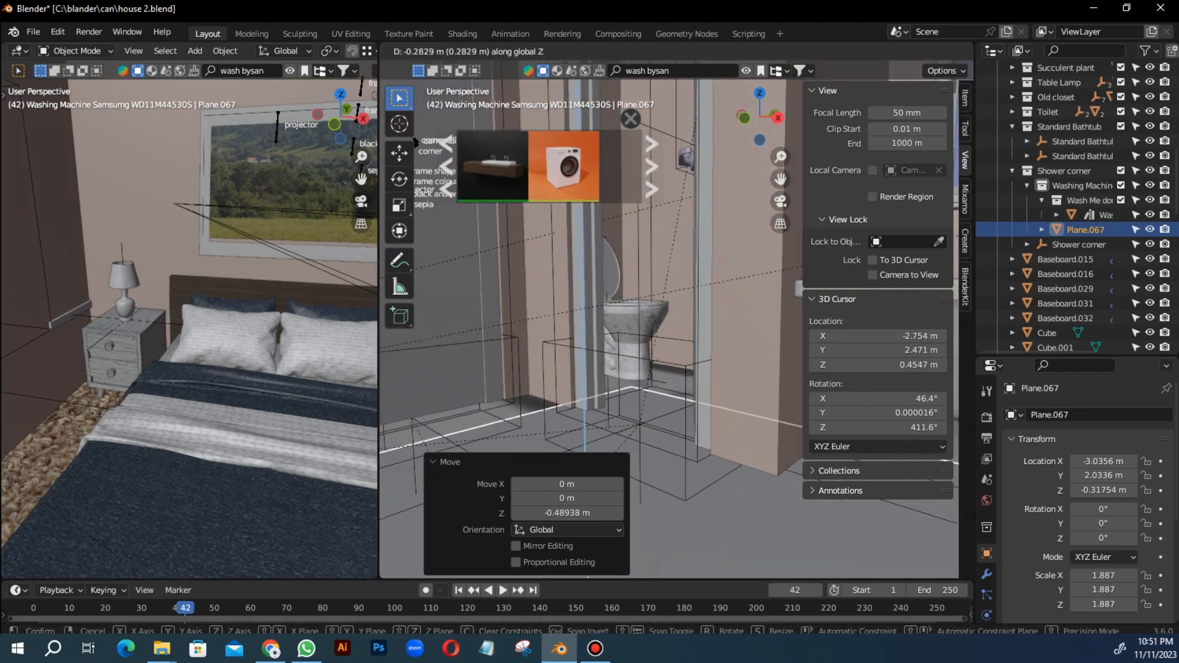
pyautogui.click(737, 381)
# Step: Swing the dark wood bedroom door panel open
pyautogui.moveTo(737, 381); pyautogui.dragTo(682, 405, button='middle')
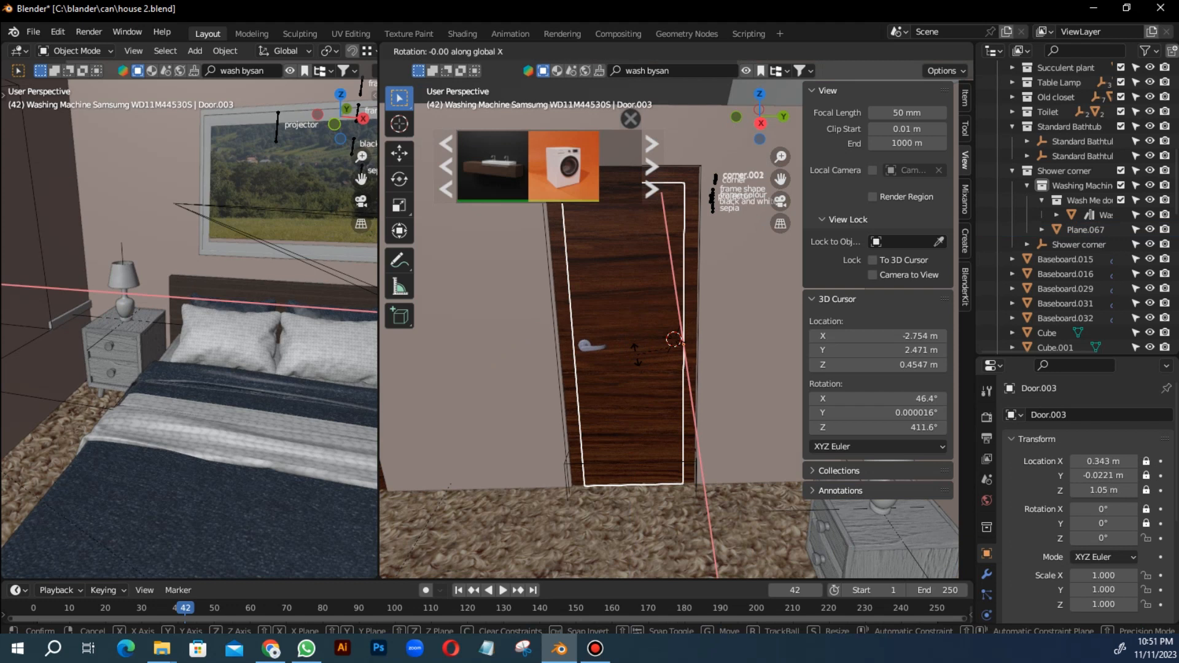
pyautogui.click(635, 376)
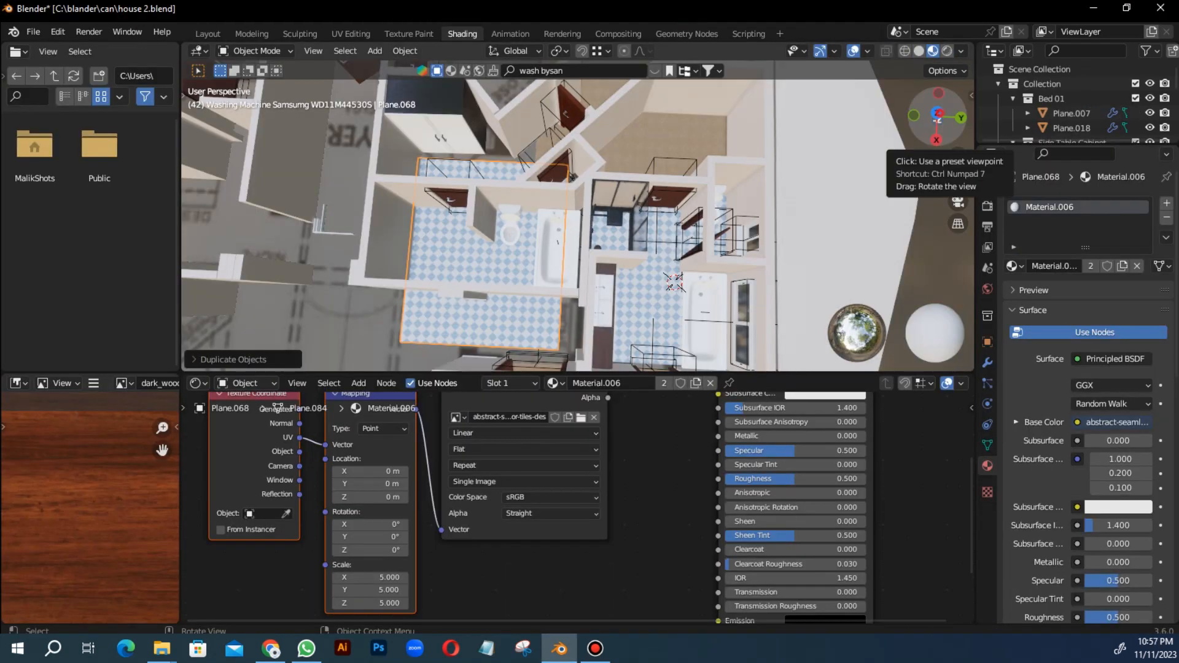
# Step: Position the duplicated tiled floor plane over the second bathroom and slide its outer edge to the wall facing the great room
pyautogui.keyDown('shift'); pyautogui.moveTo(920, 219); pyautogui.dragTo(886, 158, button='middle'); pyautogui.keyUp('shift')
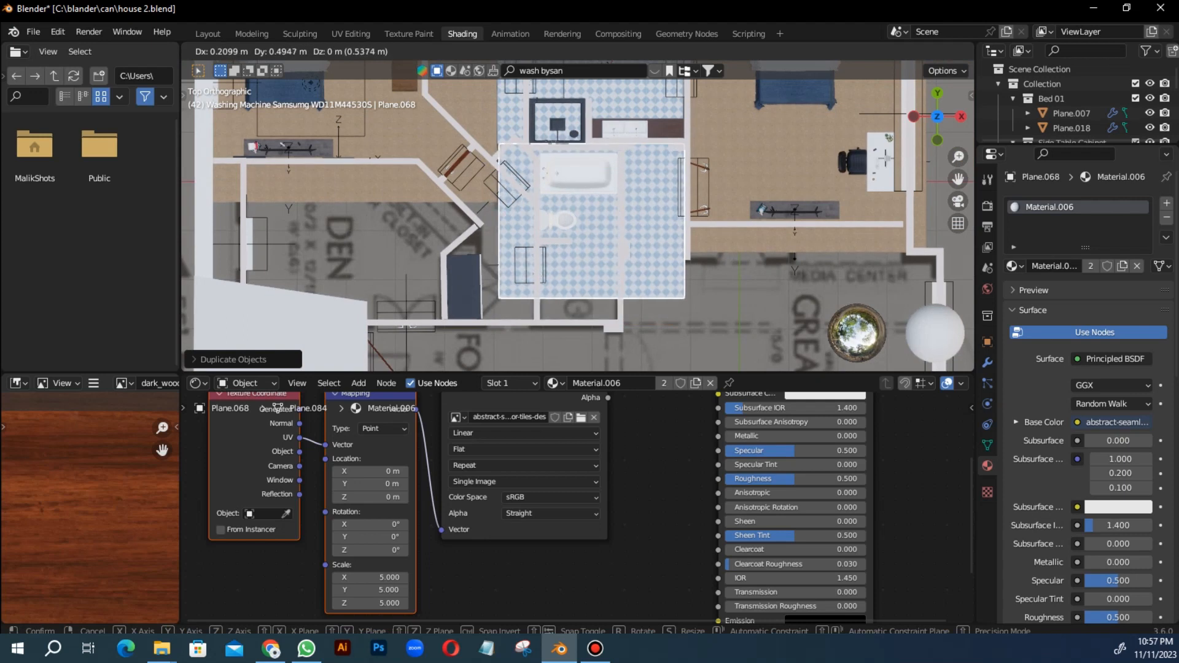
pyautogui.click(678, 199)
pyautogui.press('Tab')
pyautogui.scroll(3, 677, 198)
pyautogui.keyDown('shift'); pyautogui.moveTo(678, 198); pyautogui.dragTo(665, 154, button='middle'); pyautogui.keyUp('shift')
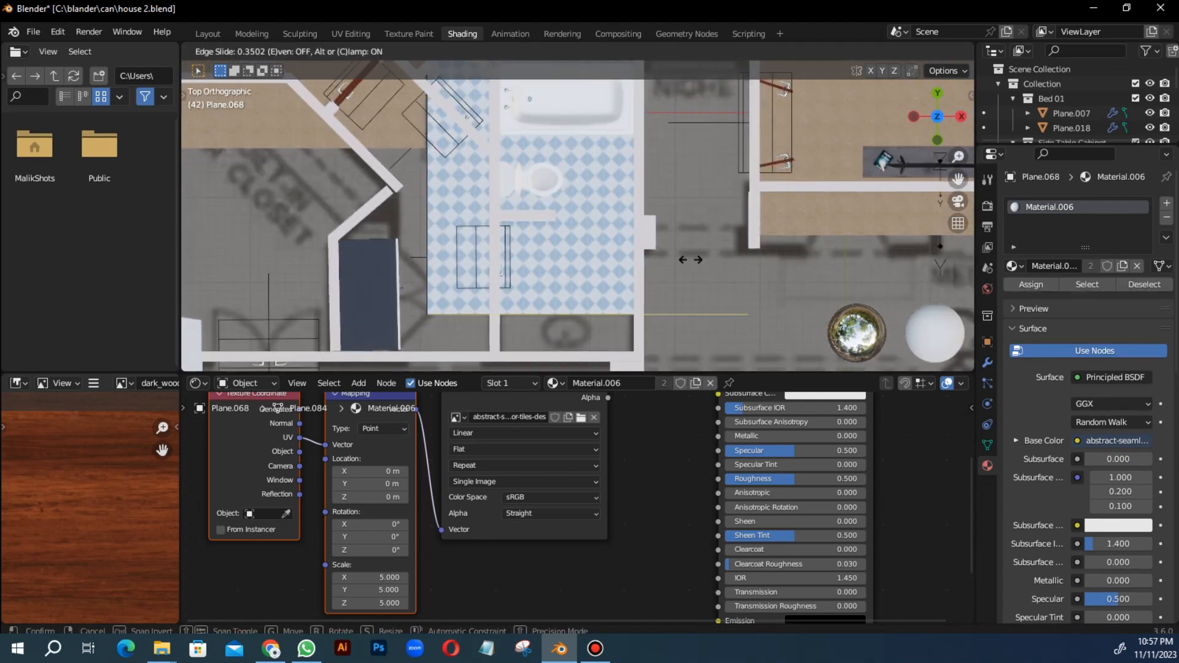
pyautogui.click(691, 260)
# Step: Slide the tiled plane's closet-side edge to the second bathroom's wall and extend its lower edge along Y to the end wall
pyautogui.keyDown('shift'); pyautogui.moveTo(691, 260); pyautogui.dragTo(732, 301, button='middle'); pyautogui.keyUp('shift')
pyautogui.click(491, 236)
pyautogui.press('g')
pyautogui.press('g')
pyautogui.click(530, 242)
pyautogui.keyDown('shift'); pyautogui.moveTo(531, 242); pyautogui.dragTo(524, 174, button='middle'); pyautogui.keyUp('shift')
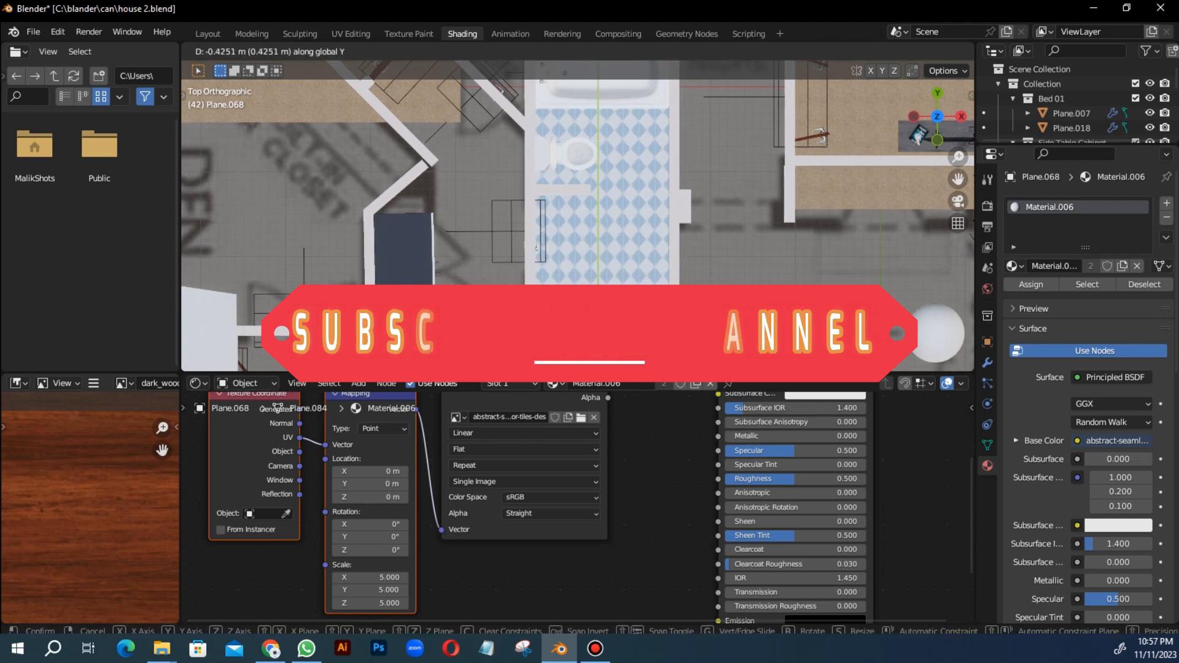
pyautogui.click(532, 249)
pyautogui.moveTo(532, 248); pyautogui.dragTo(393, 227, button='middle')
pyautogui.scroll(-3, 393, 227)
pyautogui.press('Tab')
# Step: Slide the outer edge of the second bedroom's floor plane to fit the room's wall
pyautogui.moveTo(577, 221); pyautogui.dragTo(516, 179, button='middle')
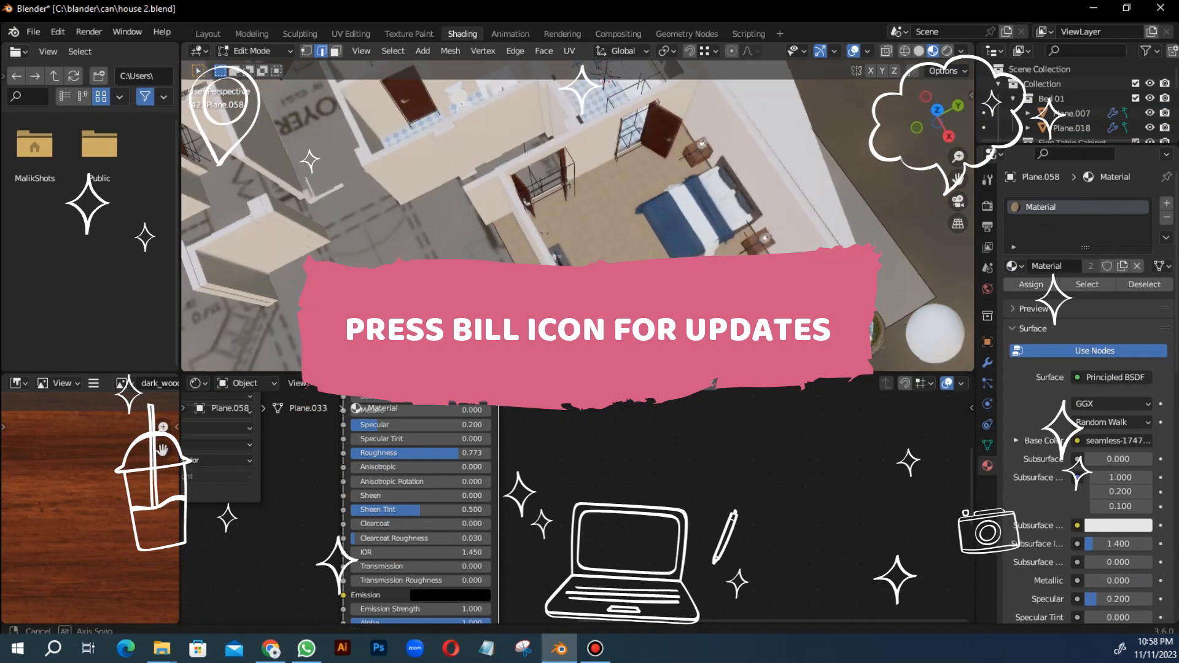
pyautogui.moveTo(523, 263); pyautogui.dragTo(522, 258, button='middle')
pyautogui.press('g')
pyautogui.press('g')
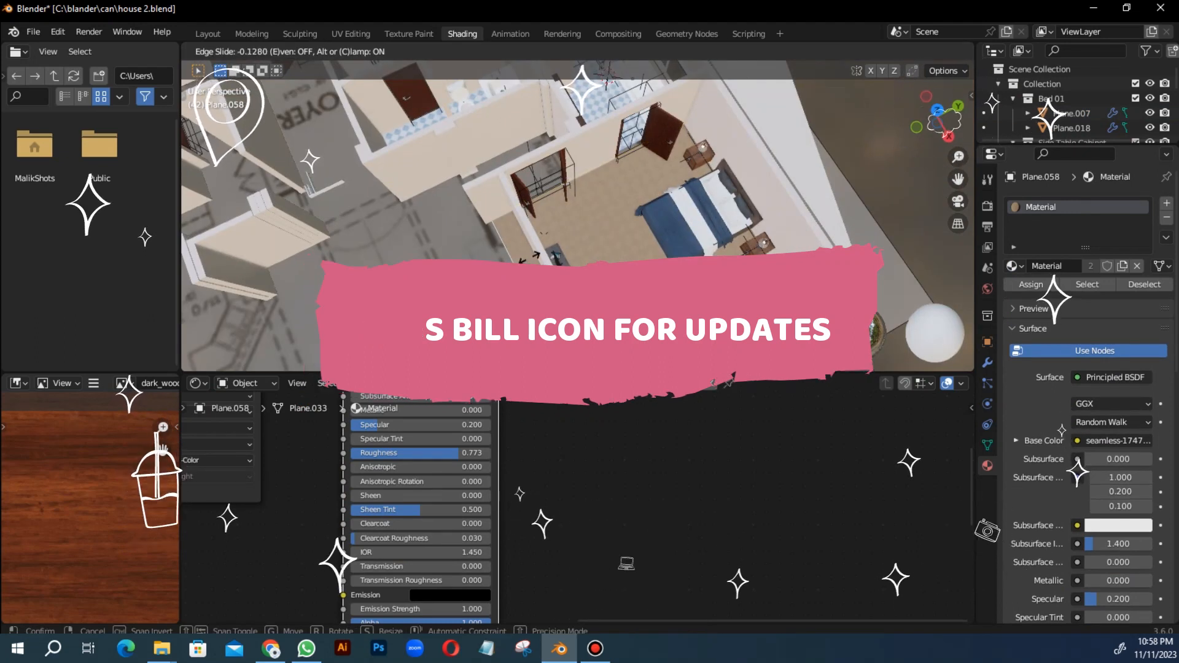
pyautogui.scroll(-4, 532, 211)
pyautogui.moveTo(532, 211); pyautogui.dragTo(652, 221, button='middle')
pyautogui.scroll(2, 565, 193)
pyautogui.press('Tab')
pyautogui.click(541, 211)
pyautogui.scroll(3, 652, 221)
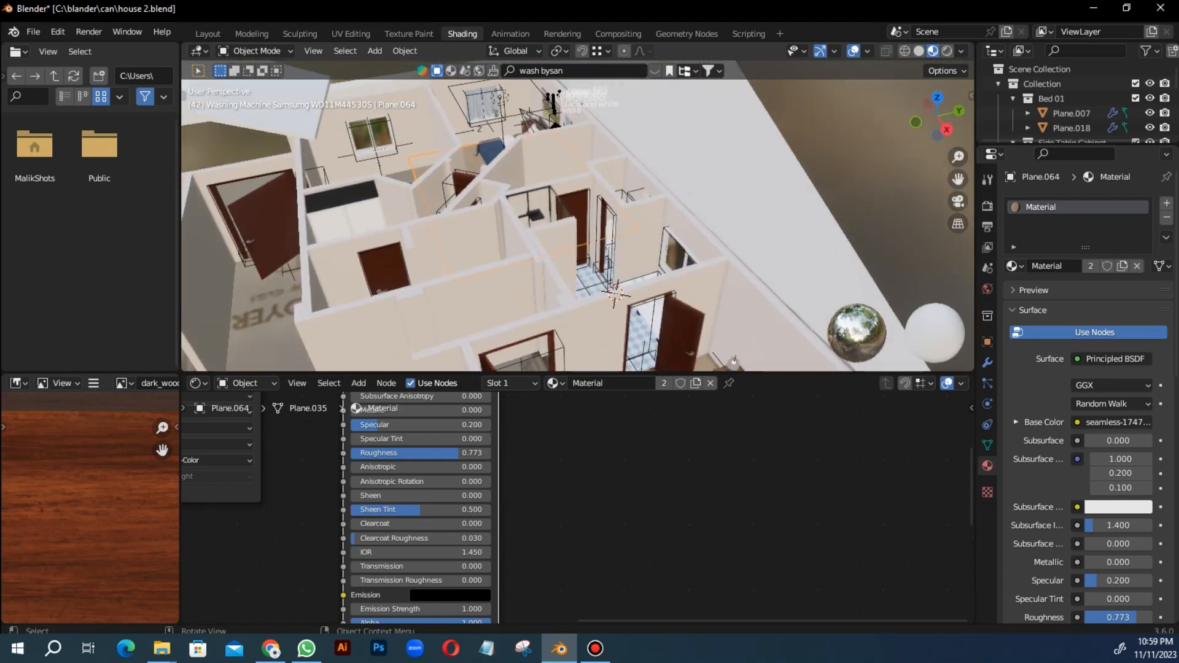
# Step: Duplicate the first bedroom's area light and place the copy above the second bedroom's bed
pyautogui.click(337, 221)
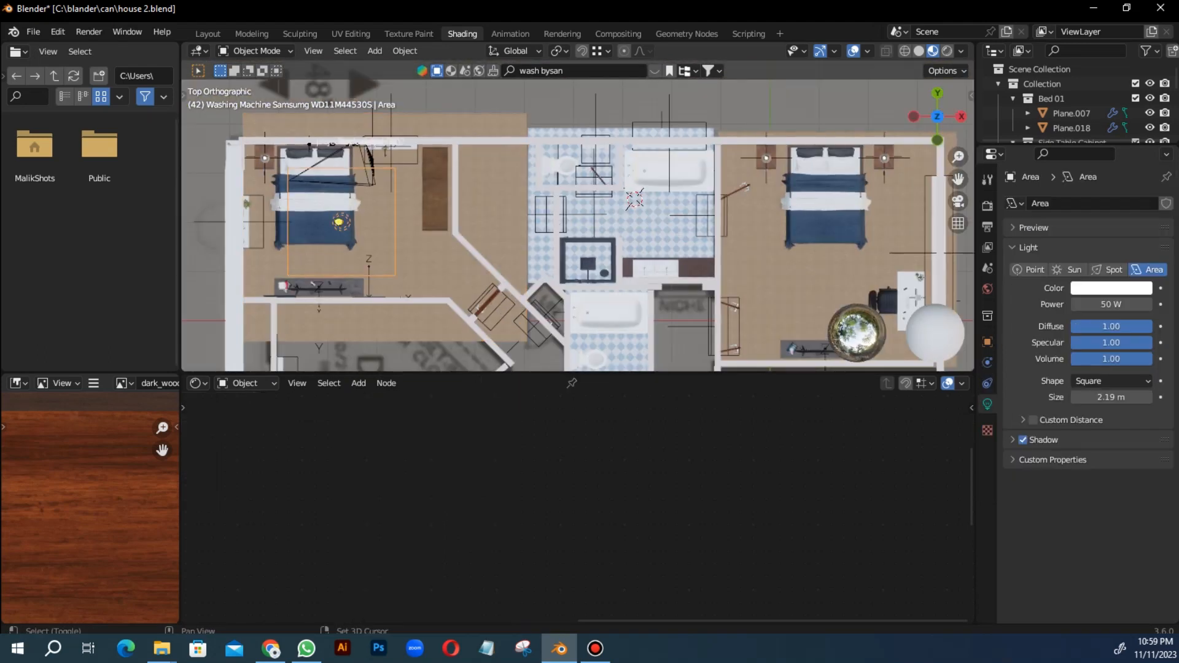
pyautogui.click(815, 234)
# Step: Select the tiled spa bathroom floor and set its material's roughness to 0.000
pyautogui.moveTo(815, 234); pyautogui.dragTo(706, 166, button='middle')
pyautogui.scroll(3, 727, 315)
pyautogui.moveTo(571, 270); pyautogui.dragTo(559, 313, button='middle')
pyautogui.click(558, 313)
pyautogui.scroll(4, 680, 432)
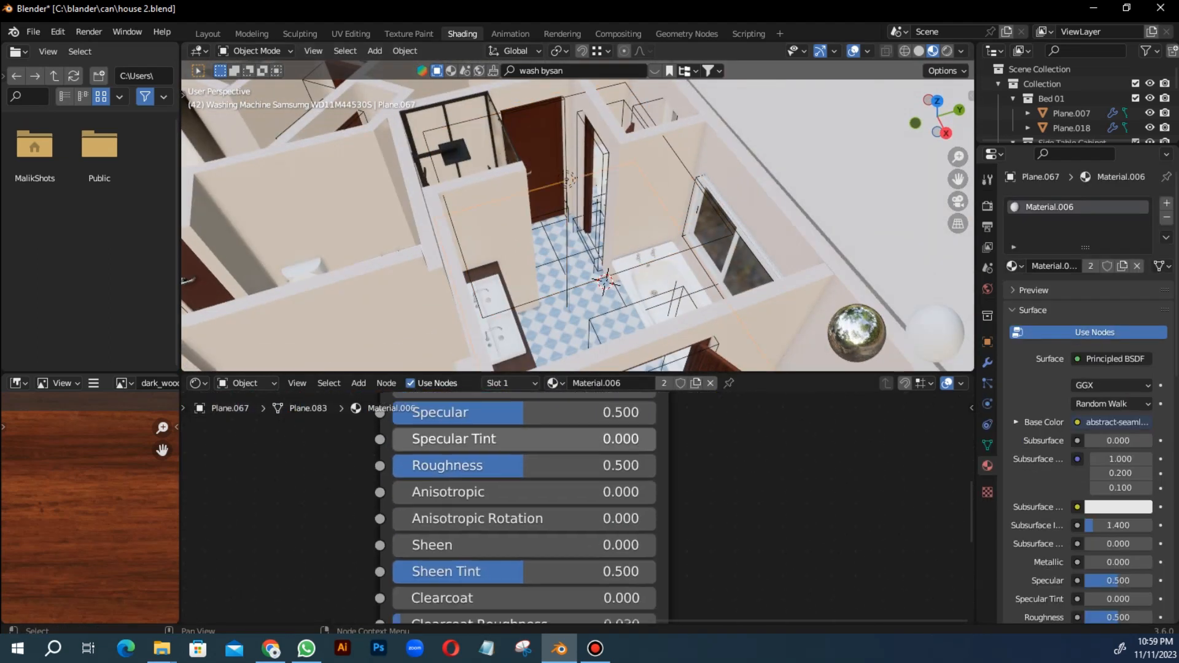
pyautogui.moveTo(605, 270); pyautogui.dragTo(605, 208, button='middle')
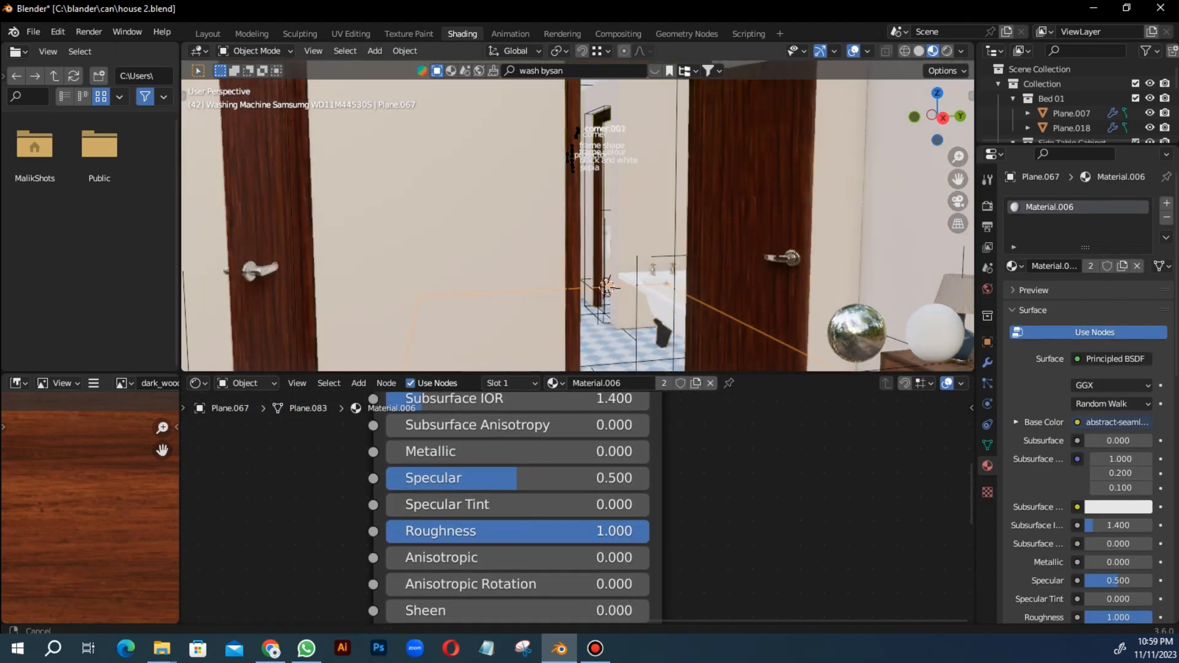
pyautogui.scroll(-2, 605, 209)
pyautogui.moveTo(618, 542); pyautogui.dragTo(610, 540)
pyautogui.moveTo(610, 531); pyautogui.dragTo(344, 531)
pyautogui.scroll(3, 577, 215)
pyautogui.scroll(-3, 577, 215)
pyautogui.moveTo(577, 215); pyautogui.dragTo(798, 264, button='middle')
pyautogui.scroll(-3, 675, 264)
pyautogui.keyDown('shift'); pyautogui.moveTo(676, 264); pyautogui.dragTo(522, 369, button='middle'); pyautogui.keyUp('shift')
pyautogui.scroll(-4, 510, 503)
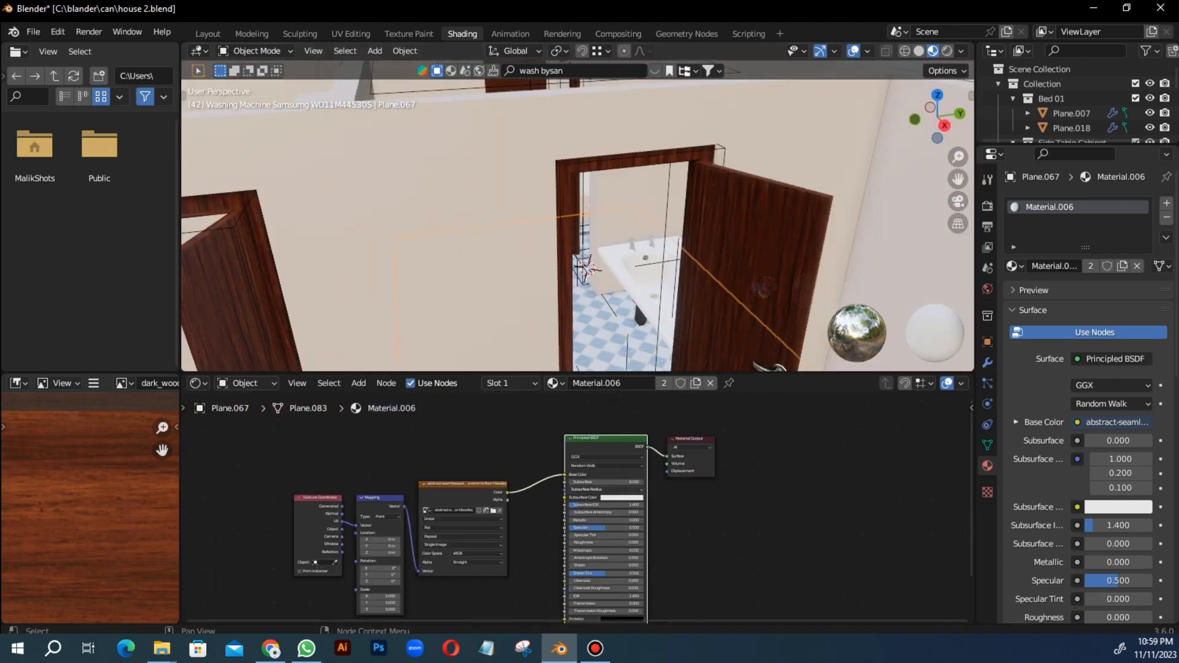
# Step: Return to the Layout workspace, look through the camera, and move it to frame the bathtub in the spa bathroom
pyautogui.click(208, 33)
pyautogui.press('KP_0')
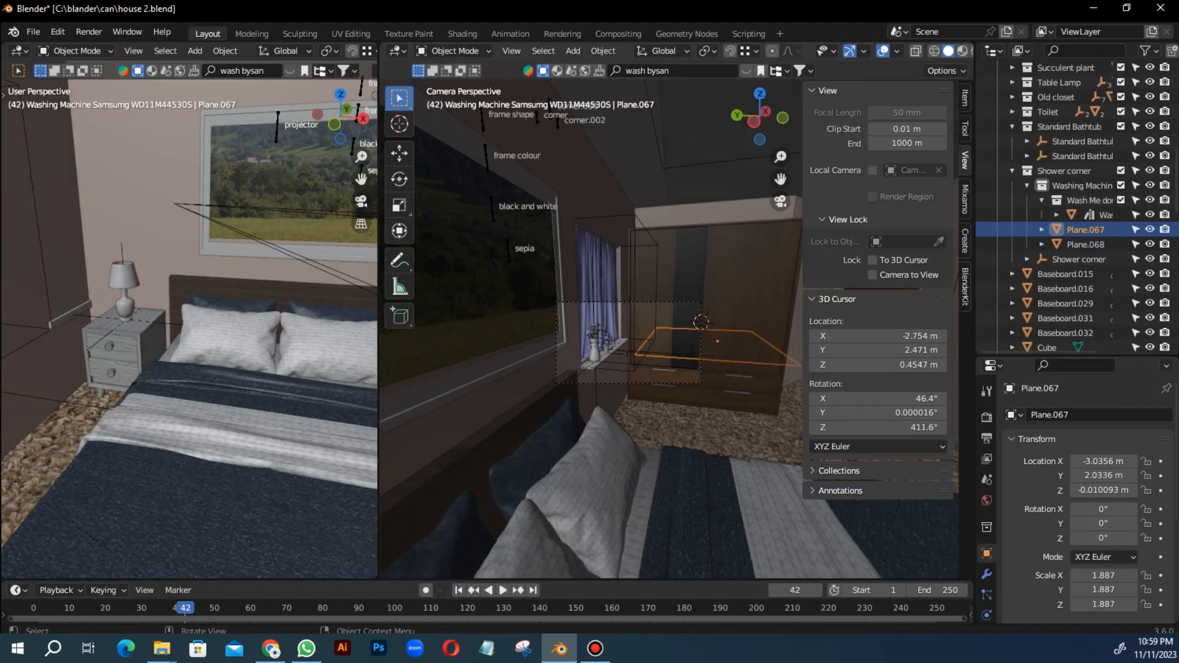
pyautogui.press('n')
pyautogui.moveTo(675, 320); pyautogui.dragTo(541, 344, button='middle')
pyautogui.moveTo(676, 368); pyautogui.dragTo(503, 332, button='middle')
pyautogui.scroll(3, 608, 350)
pyautogui.moveTo(608, 350); pyautogui.dragTo(540, 325, button='middle')
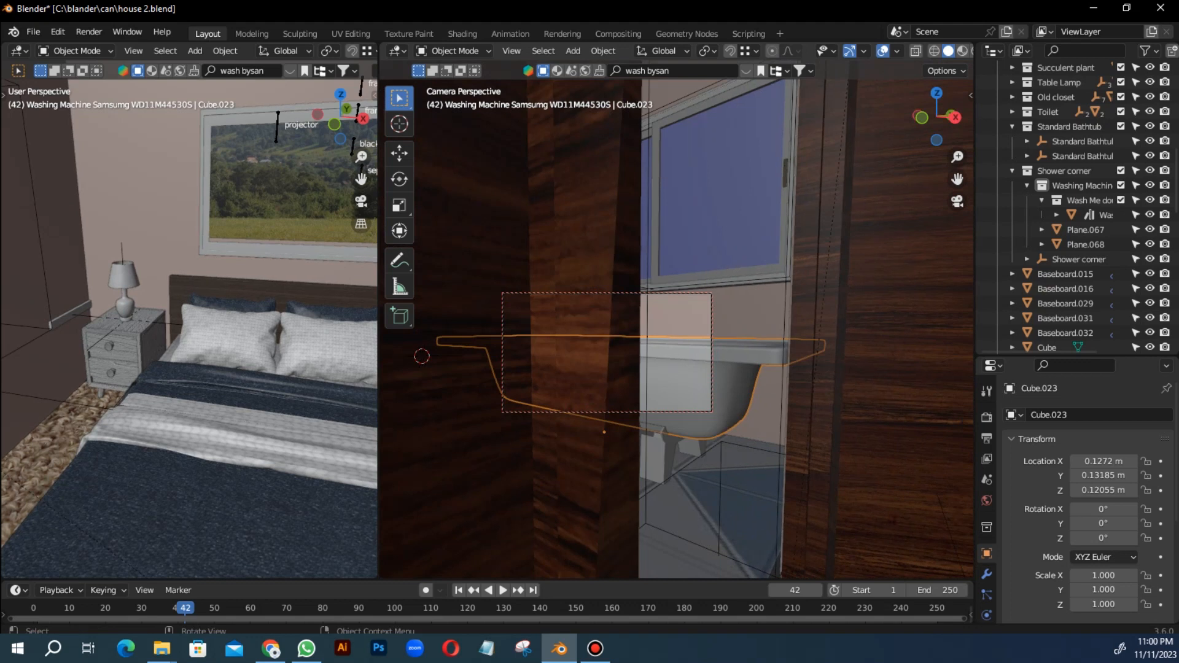
pyautogui.moveTo(608, 344); pyautogui.dragTo(578, 344, button='middle')
pyautogui.scroll(-4, 1075, 244)
pyautogui.scroll(12, 1075, 245)
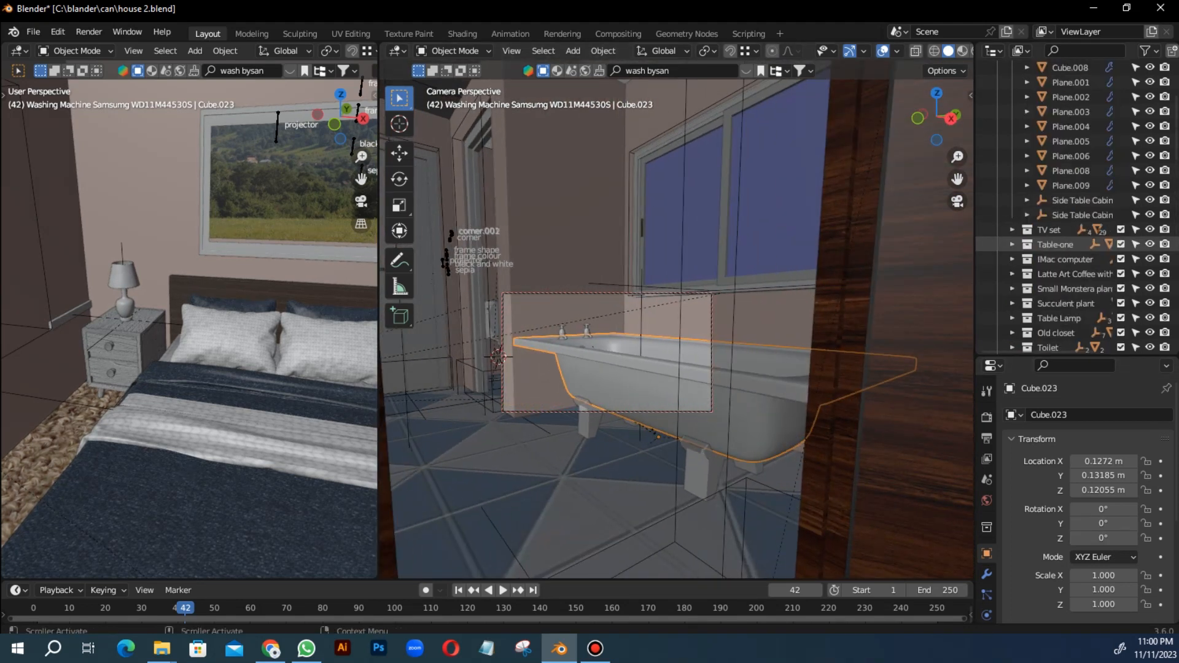
# Step: Select the camera, shorten its focal length to a wide angle, and reframe it along the bathtub toward the washbasin and far door
pyautogui.scroll(-1, 1075, 244)
pyautogui.press('KP_Decimal')
pyautogui.scroll(5, 1074, 201)
pyautogui.click(1074, 201)
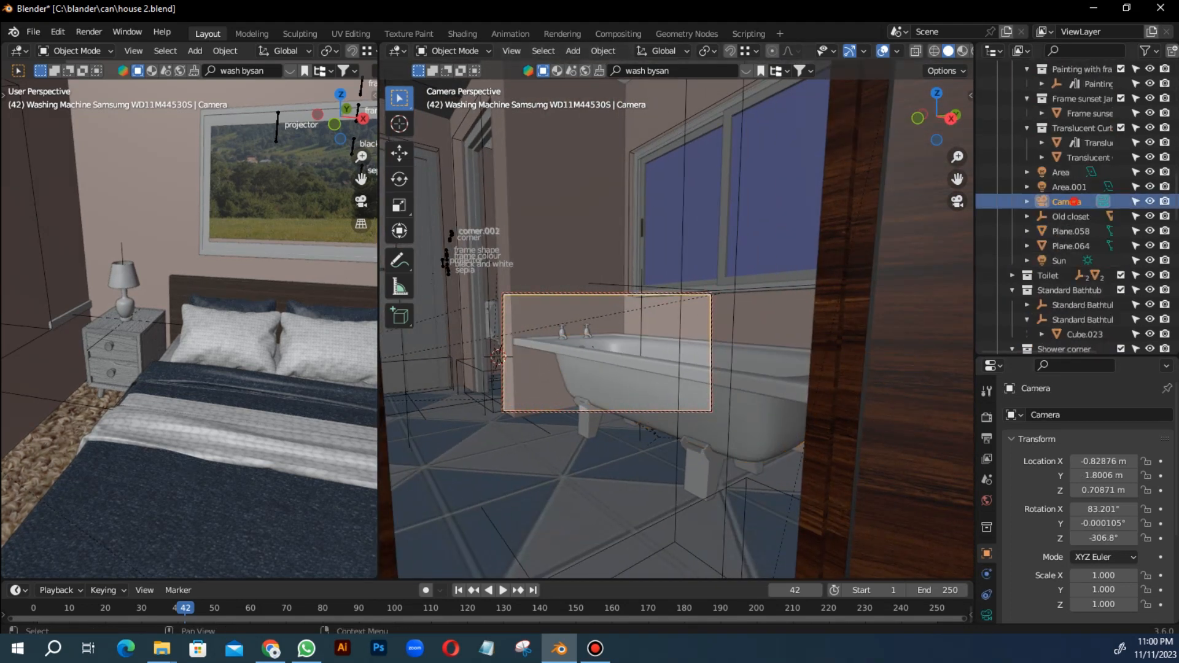
pyautogui.click(986, 615)
pyautogui.moveTo(1111, 485); pyautogui.dragTo(1171, 486)
pyautogui.moveTo(676, 344); pyautogui.dragTo(529, 298, button='middle')
pyautogui.moveTo(1110, 485); pyautogui.dragTo(1035, 485)
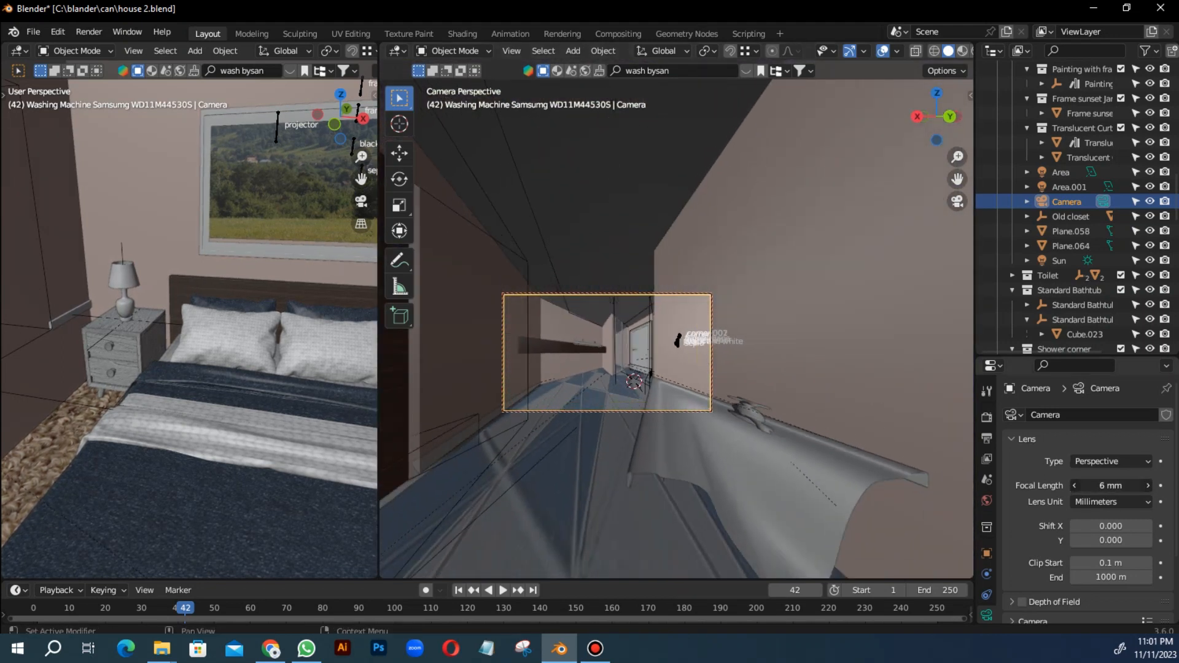
pyautogui.moveTo(1111, 485); pyautogui.dragTo(1120, 485)
pyautogui.scroll(-1, 676, 332)
pyautogui.moveTo(676, 332); pyautogui.dragTo(709, 351, button='middle')
# Step: Apply the dark wood material to the far white door and its frame, and adjust the camera framing over the bathtub
pyautogui.click(671, 358)
pyautogui.press('Tab')
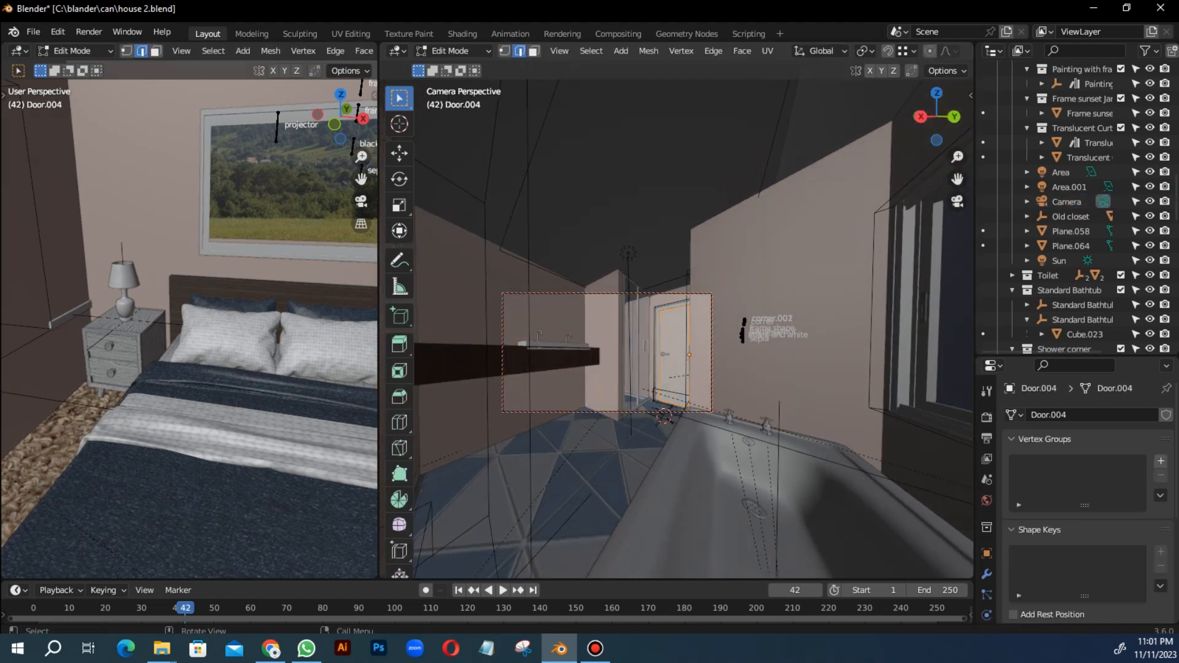
pyautogui.press('Tab')
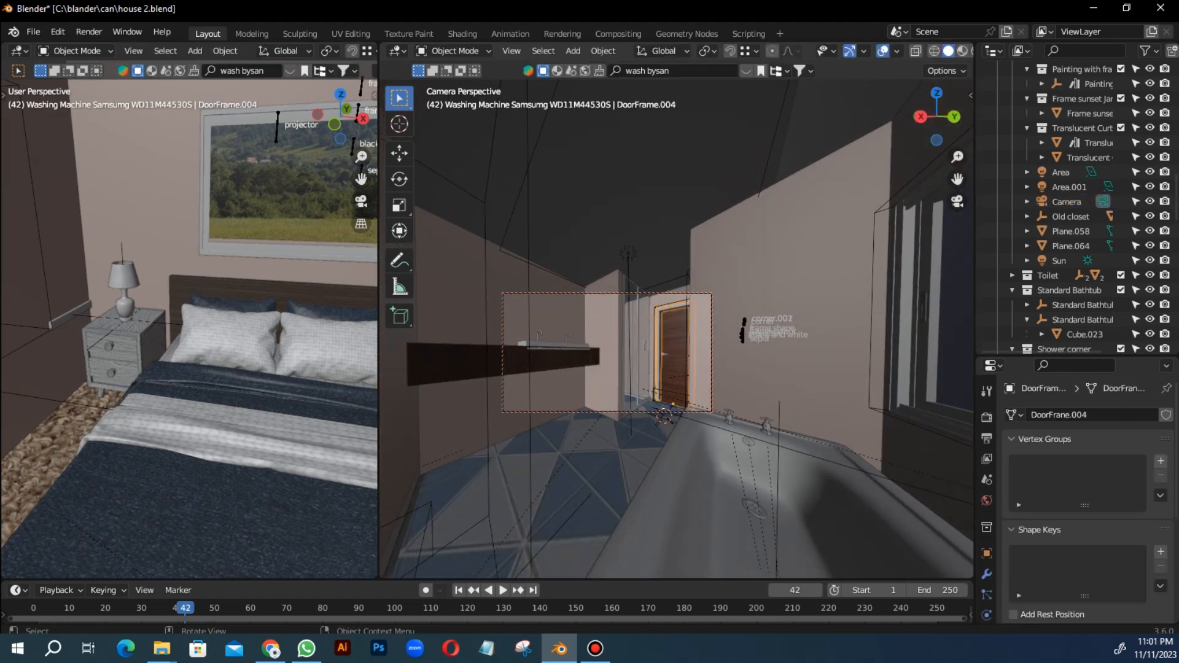
pyautogui.press('Tab')
pyautogui.click(646, 486)
pyautogui.press('Tab')
pyautogui.moveTo(646, 486); pyautogui.dragTo(629, 485, button='middle')
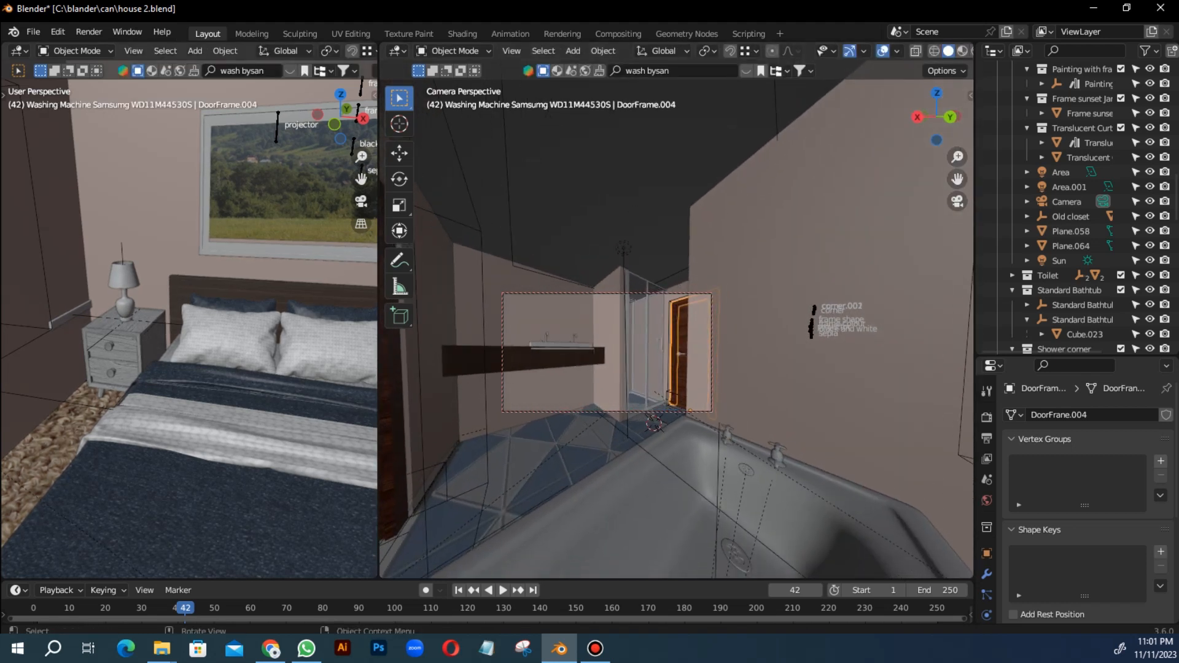
pyautogui.press('KP_0')
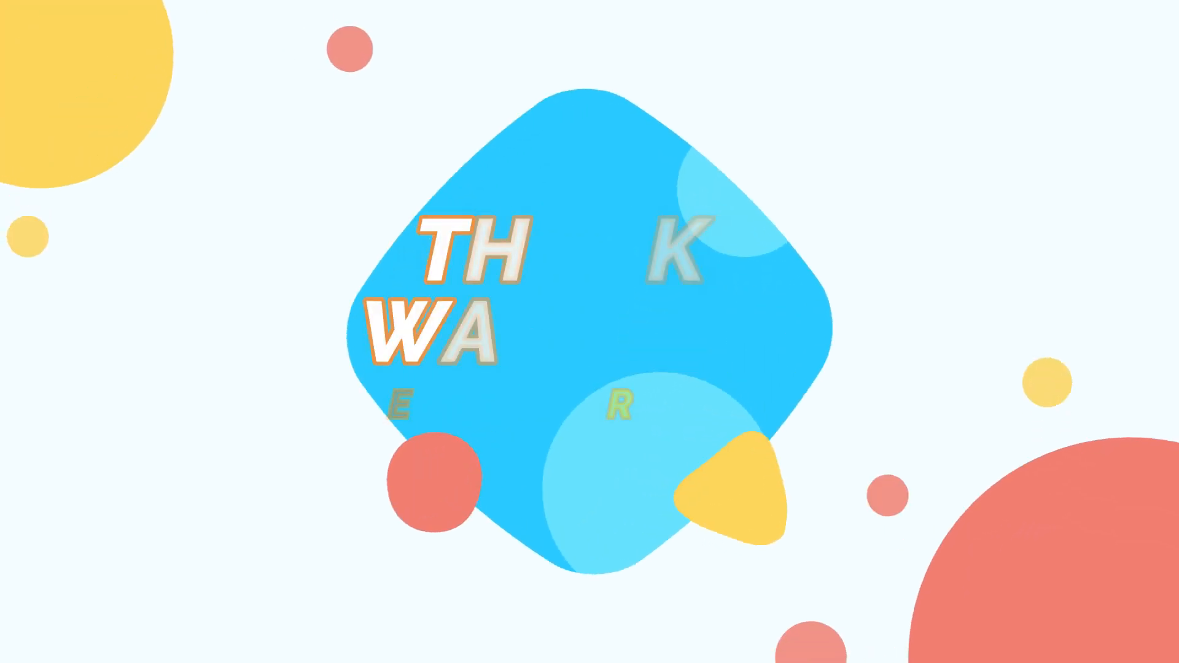